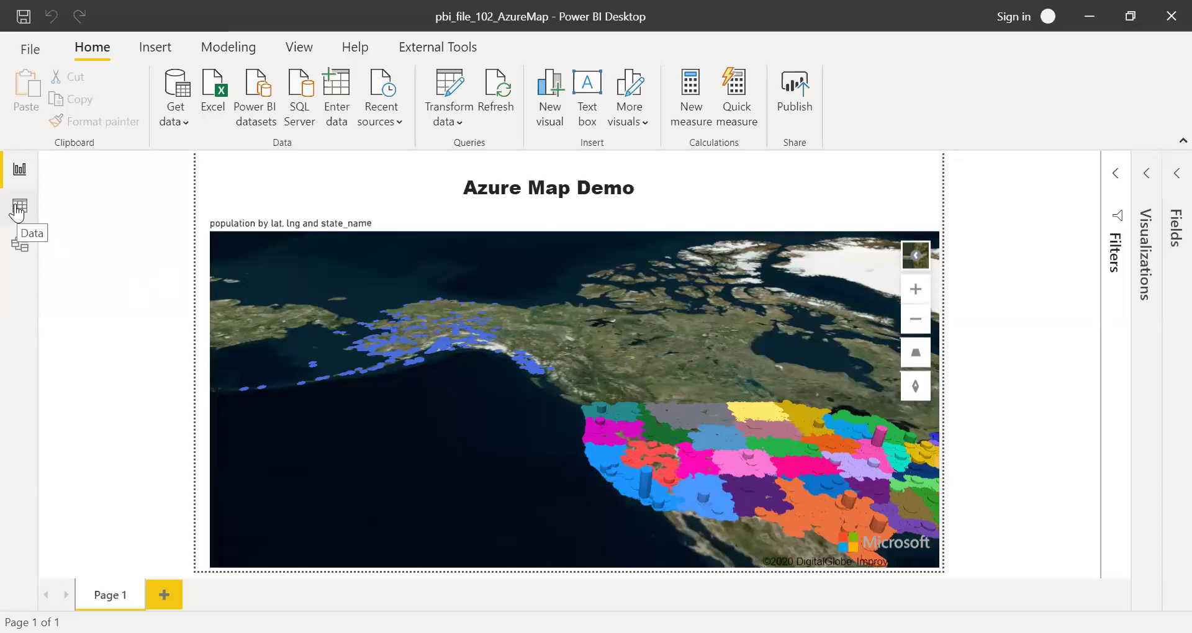
Step: Check the uscities table rows, then select the Azure map to show its lat, lng, state_name and population wells
{"action": "left_click", "coordinate": [18, 208]}
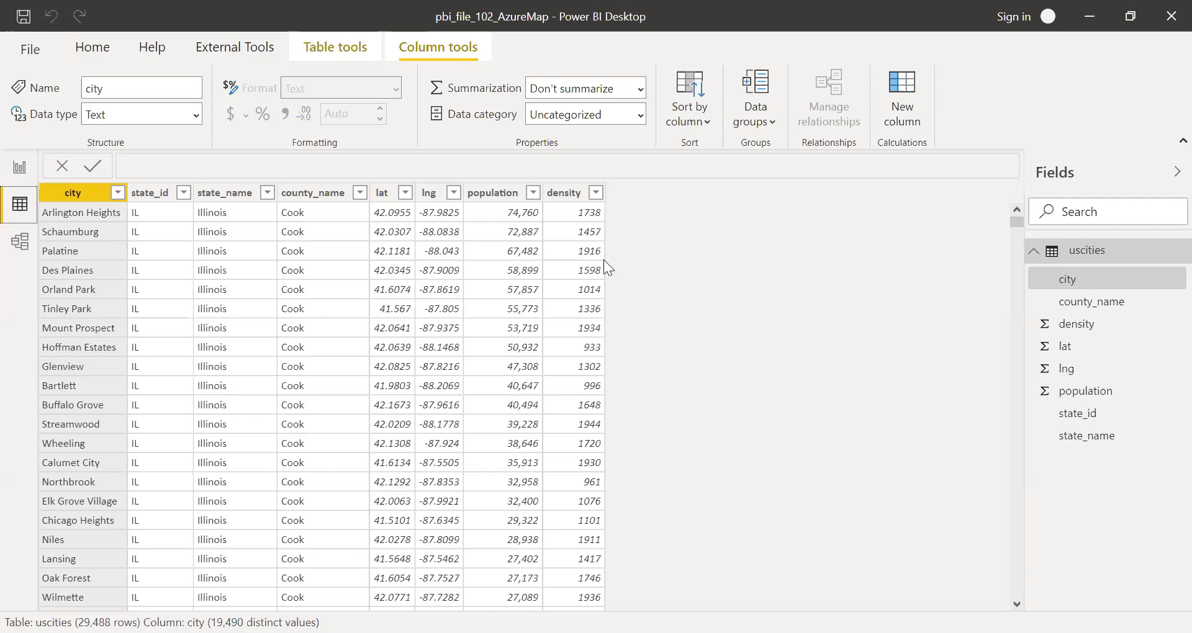
{"action": "left_click", "coordinate": [19, 167]}
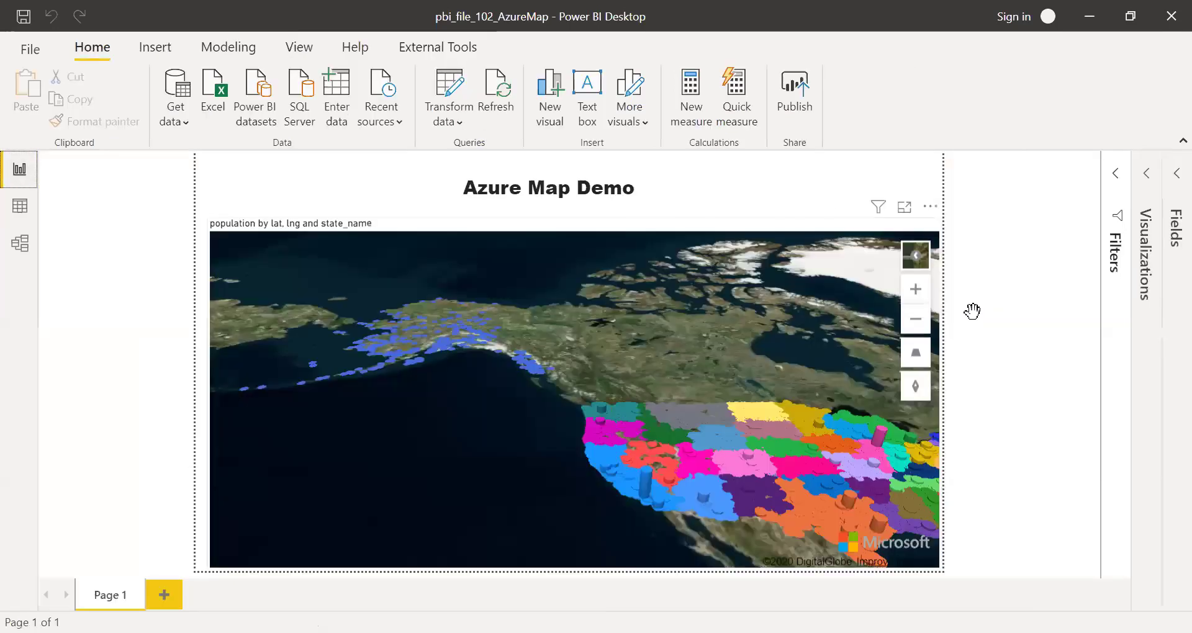
{"action": "left_click", "coordinate": [727, 231]}
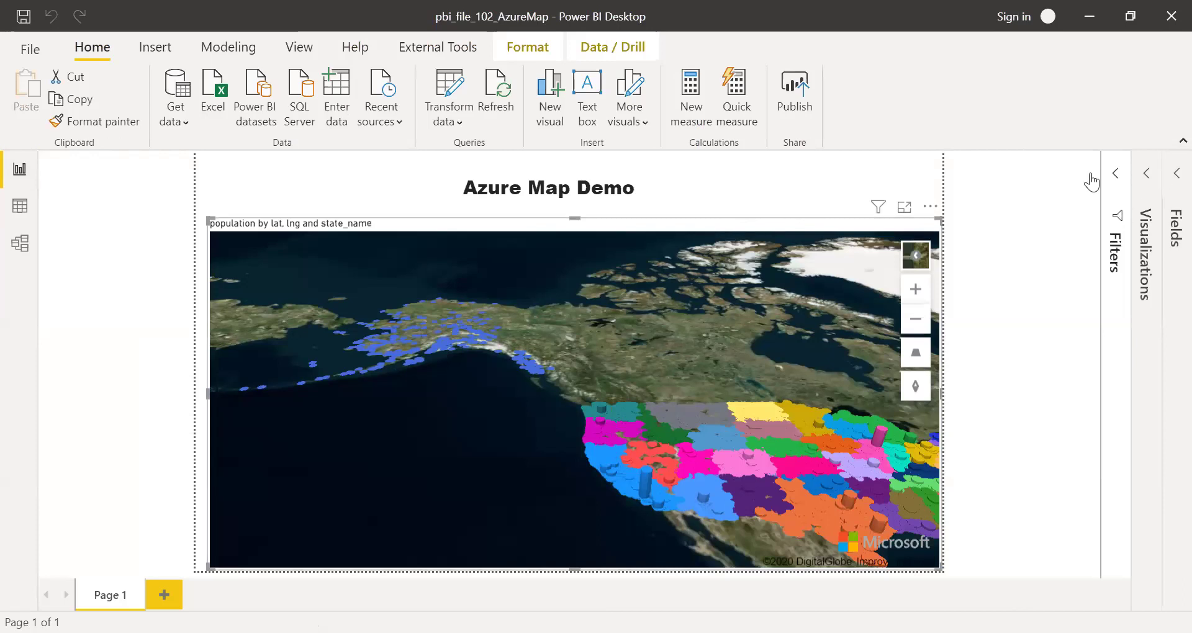
{"action": "left_click", "coordinate": [1146, 175]}
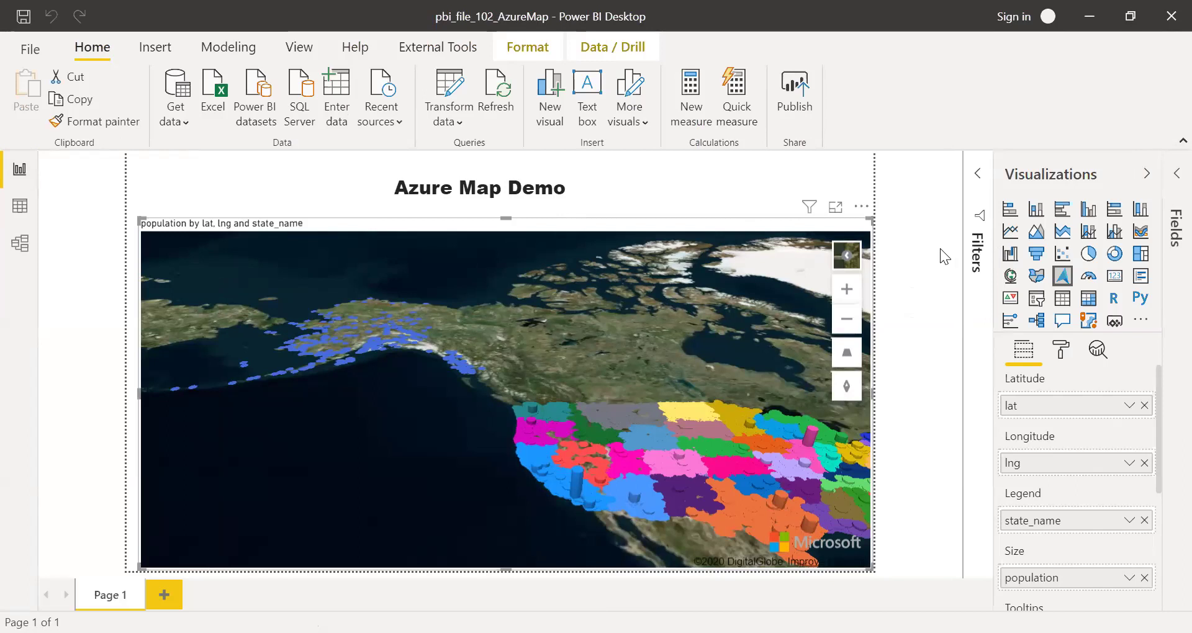
{"action": "left_click", "coordinate": [29, 51]}
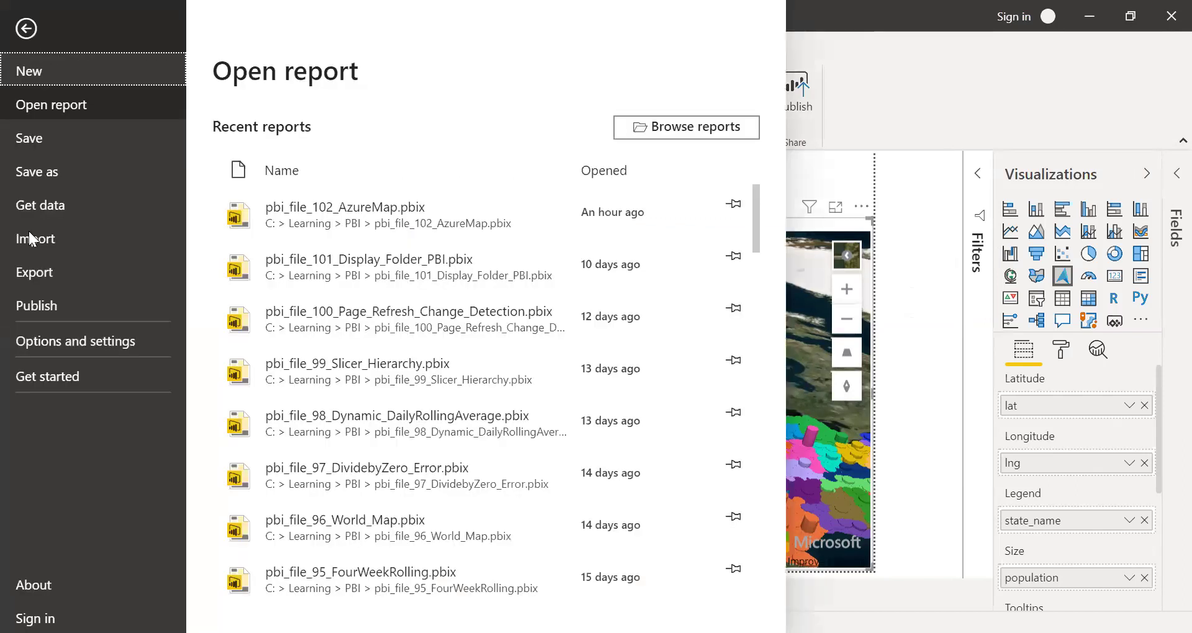
{"action": "left_click", "coordinate": [66, 346]}
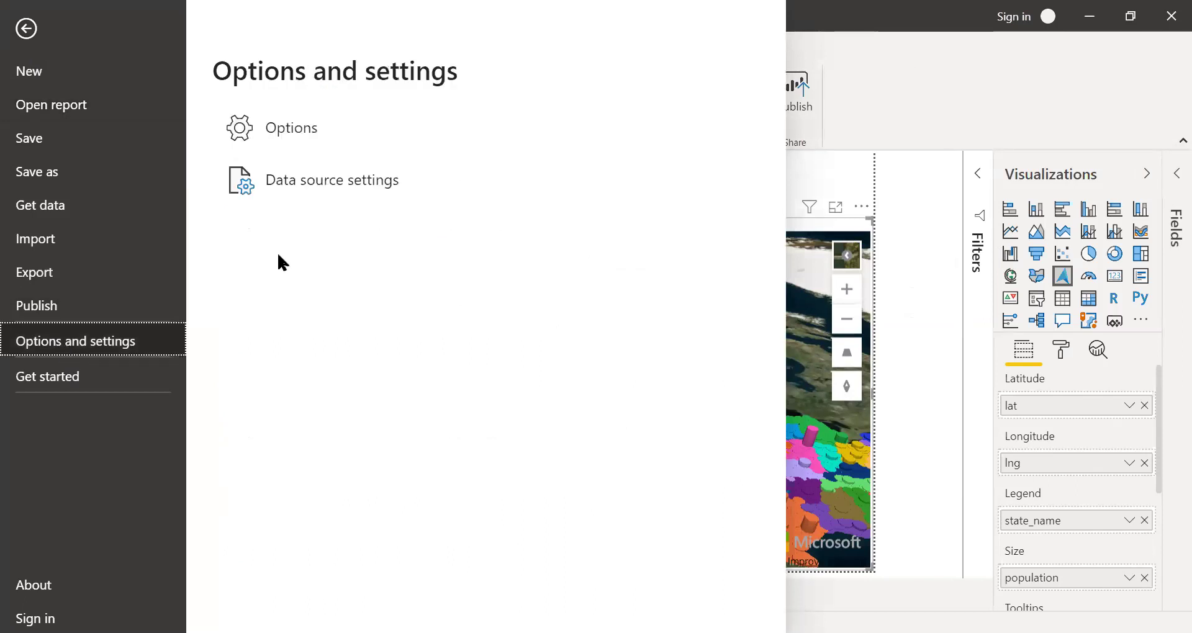
{"action": "left_click", "coordinate": [303, 128]}
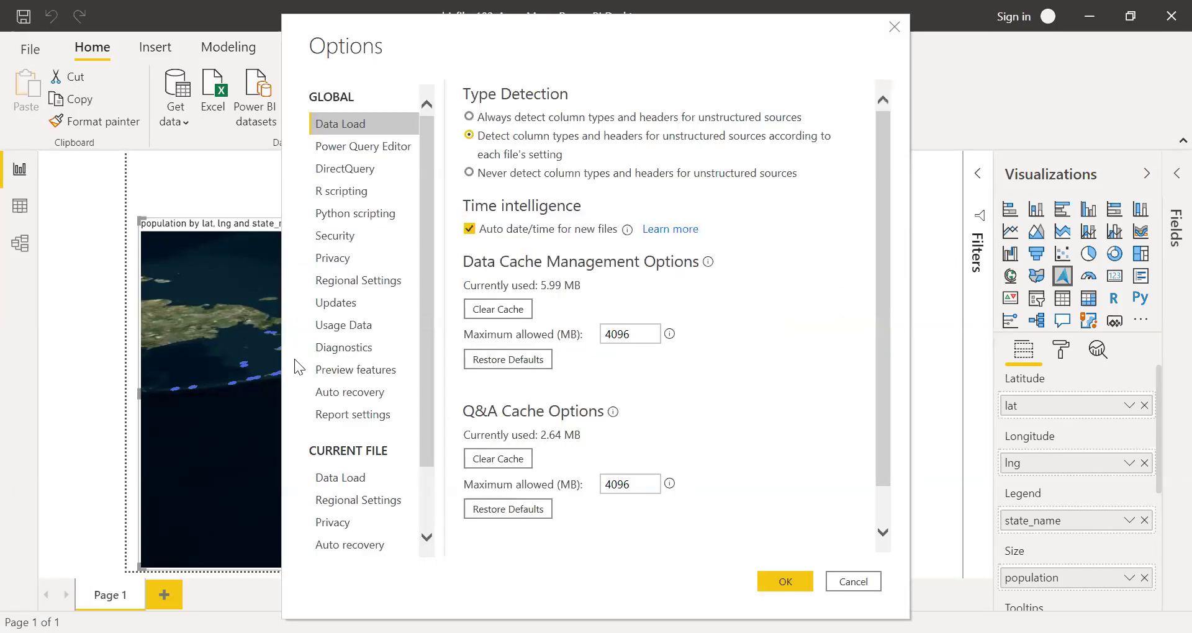
{"action": "left_click_drag", "start_coordinate": [882, 323], "coordinate": [884, 348]}
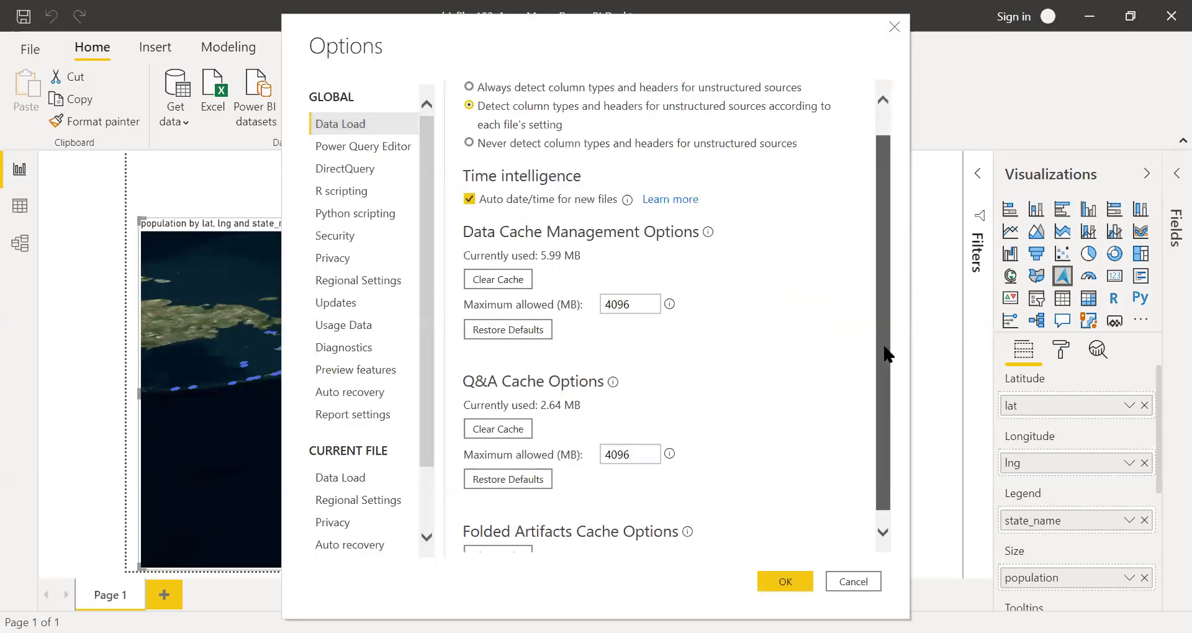
{"action": "left_click", "coordinate": [345, 375]}
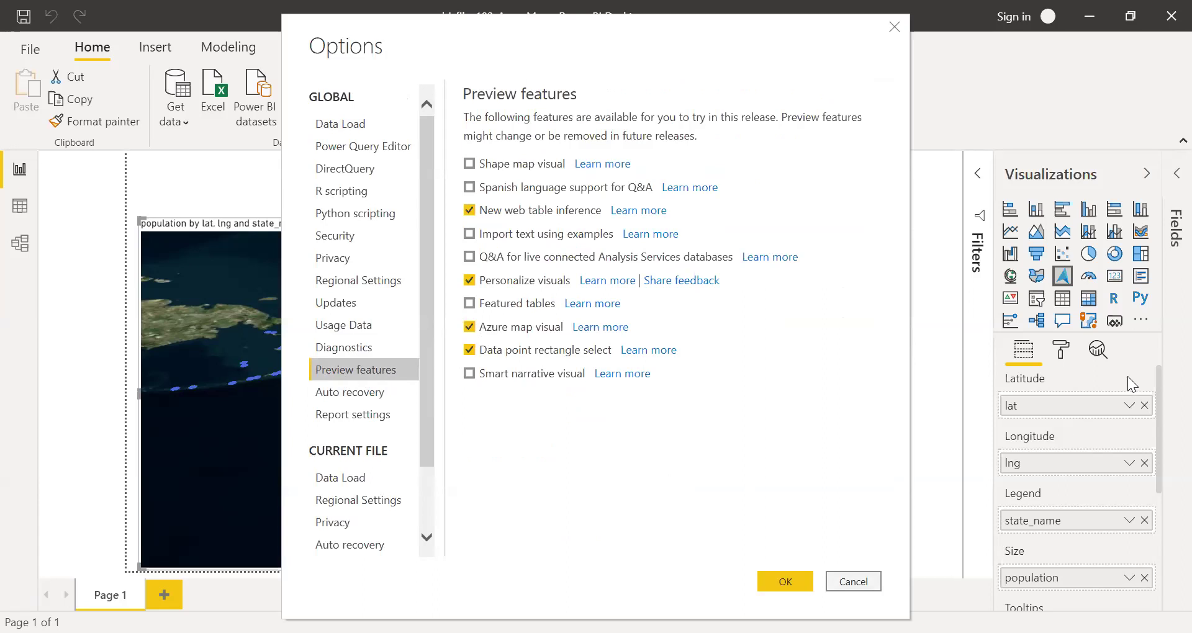
{"action": "key", "text": "Return"}
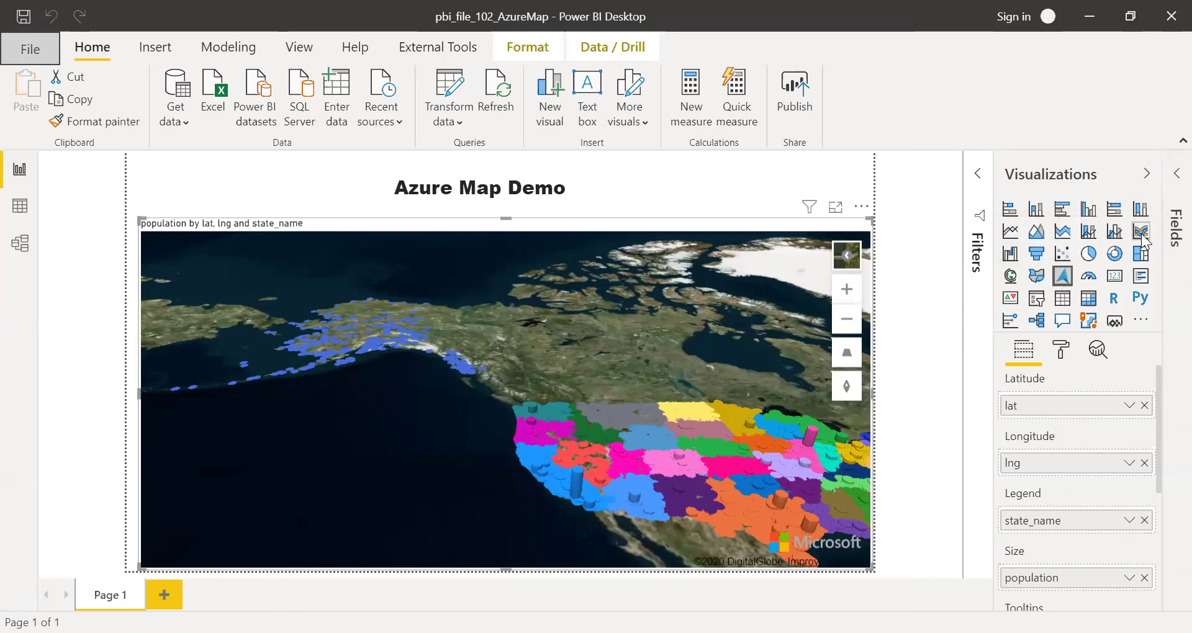
Step: List the uscities fields with lat, lng, population and state_name ticked, and scroll through the map's wells
{"action": "left_click", "coordinate": [1169, 182]}
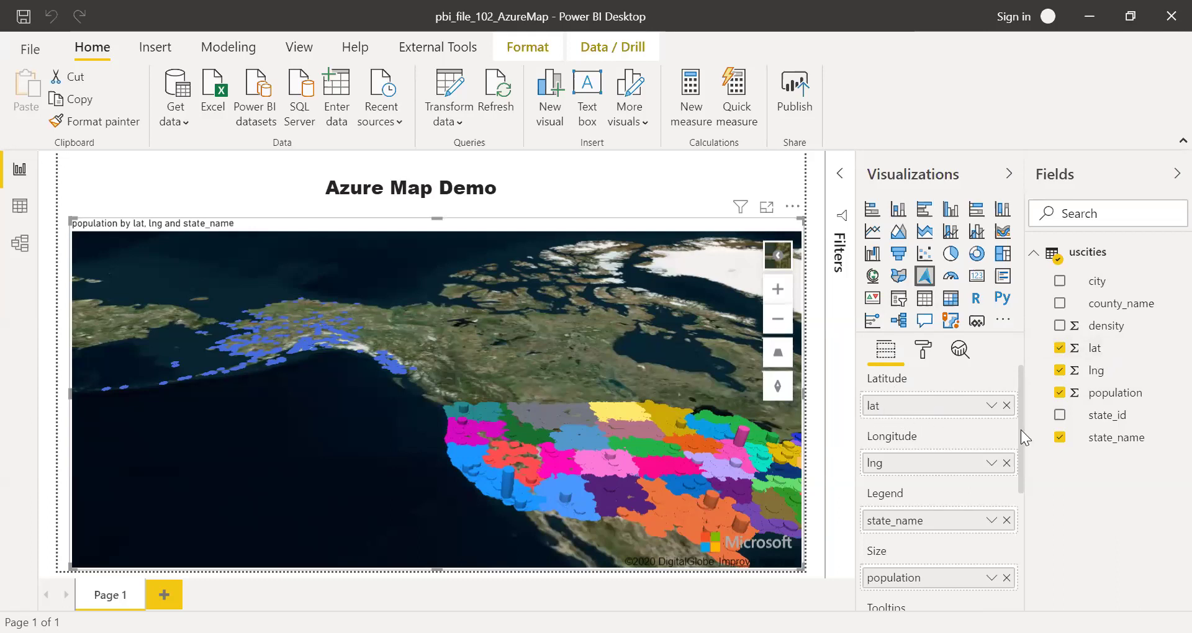
{"action": "scroll", "coordinate": [1021, 446], "scroll_direction": "down", "scroll_amount": 1}
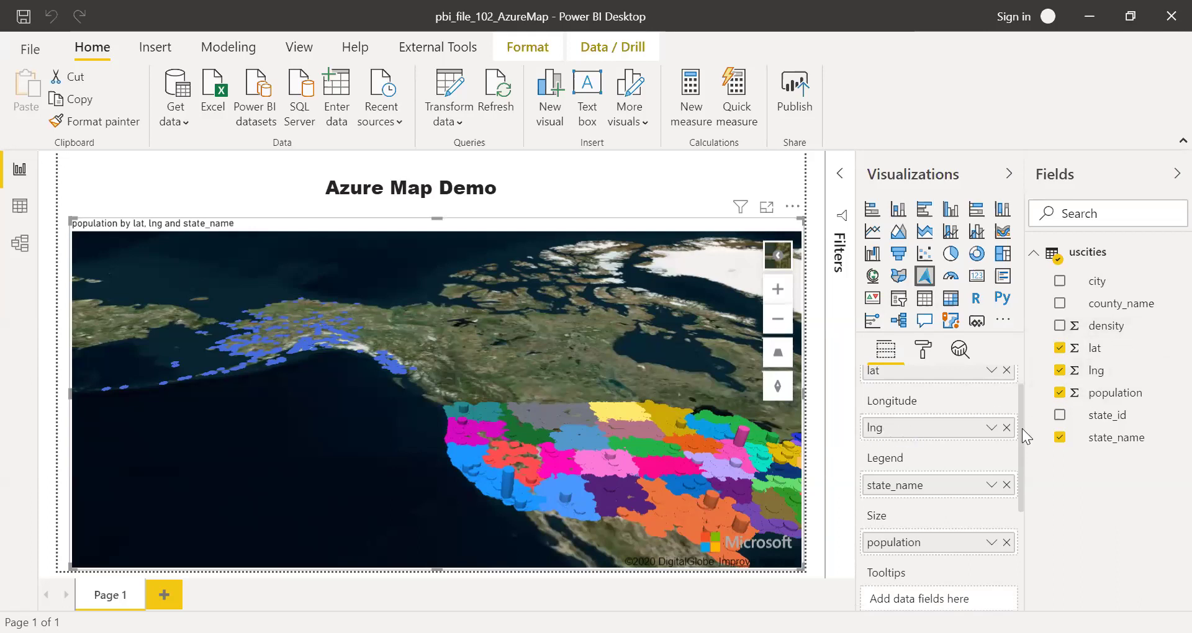
{"action": "scroll", "coordinate": [1019, 441], "scroll_direction": "down", "scroll_amount": 1}
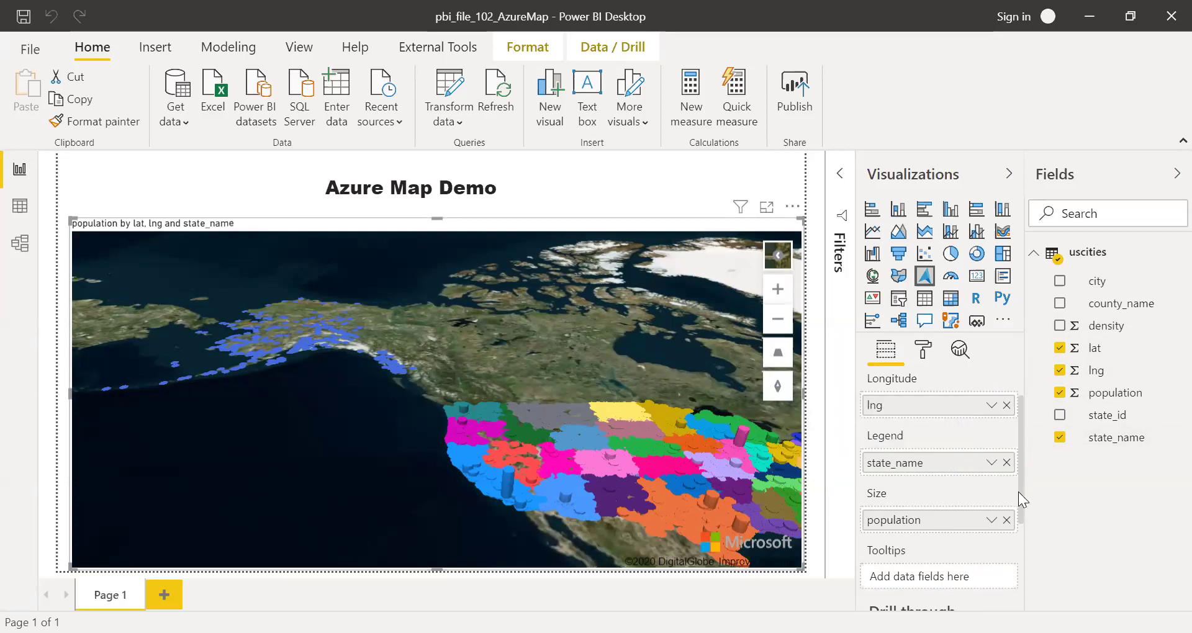
{"action": "left_click_drag", "start_coordinate": [1019, 499], "coordinate": [1020, 513]}
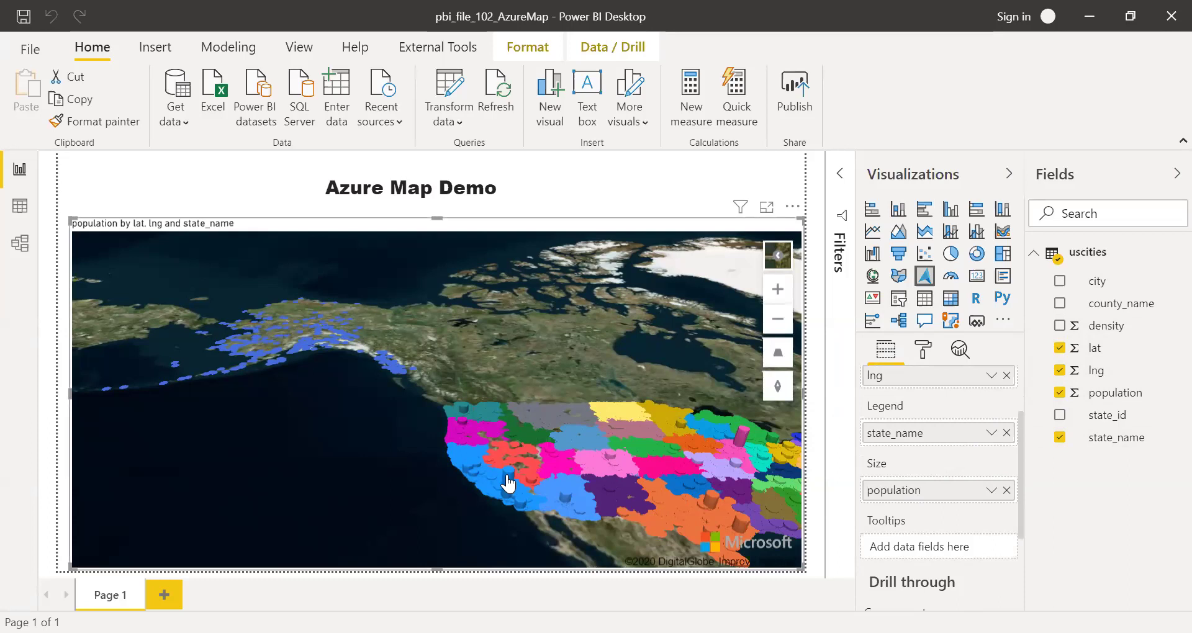
{"action": "mouse_move", "coordinate": [507, 482]}
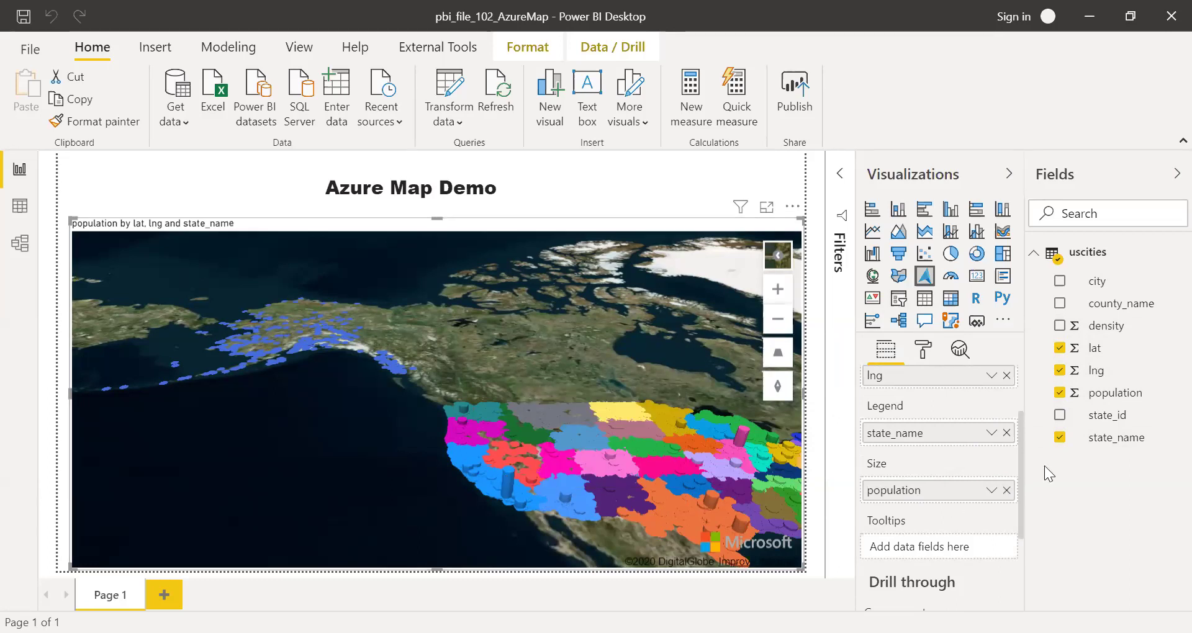
{"action": "scroll", "coordinate": [1021, 458], "scroll_direction": "down", "scroll_amount": 3}
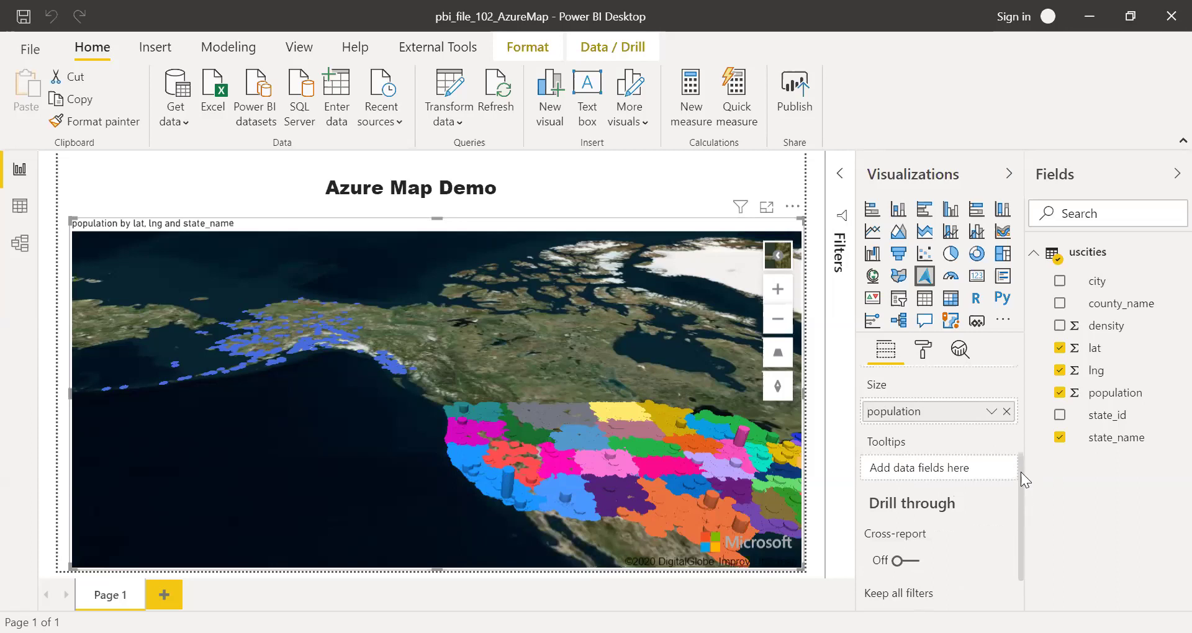
{"action": "scroll", "coordinate": [1021, 471], "scroll_direction": "up", "scroll_amount": 3}
{"action": "scroll", "coordinate": [1024, 435], "scroll_direction": "up", "scroll_amount": 2}
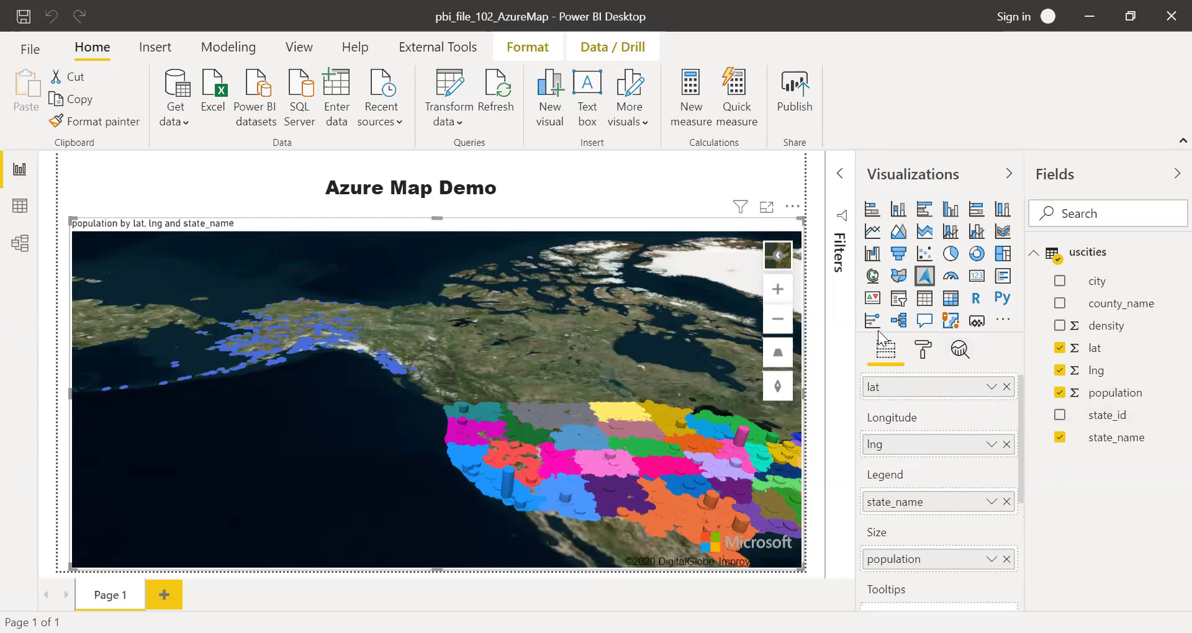
Step: Switch to the map's format options and review its General settings
{"action": "left_click", "coordinate": [922, 351]}
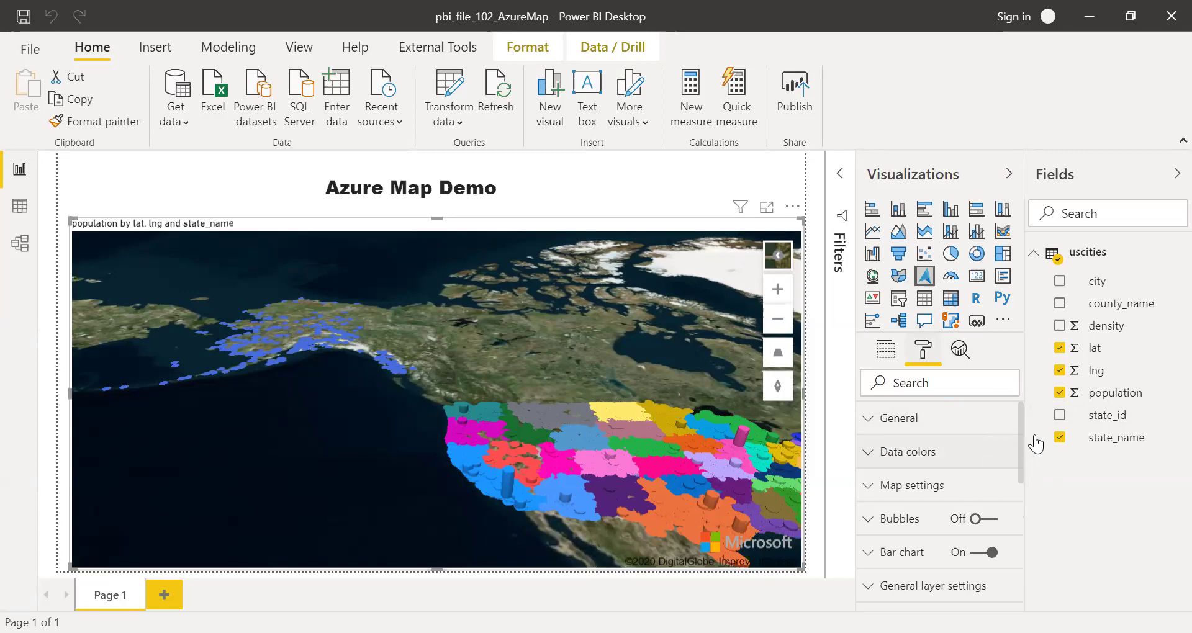
{"action": "left_click_drag", "start_coordinate": [1020, 428], "coordinate": [1020, 434]}
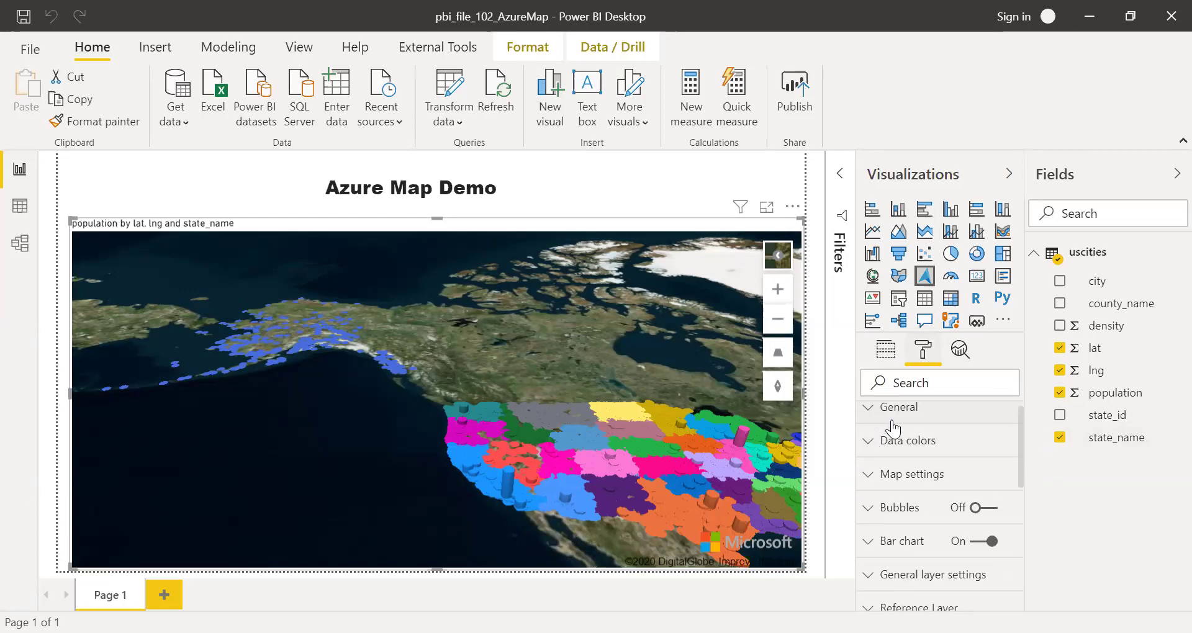
{"action": "left_click", "coordinate": [869, 411]}
{"action": "left_click_drag", "start_coordinate": [1020, 434], "coordinate": [1020, 474]}
{"action": "scroll", "coordinate": [1025, 427], "scroll_direction": "up", "scroll_amount": 5}
{"action": "left_click", "coordinate": [870, 419]}
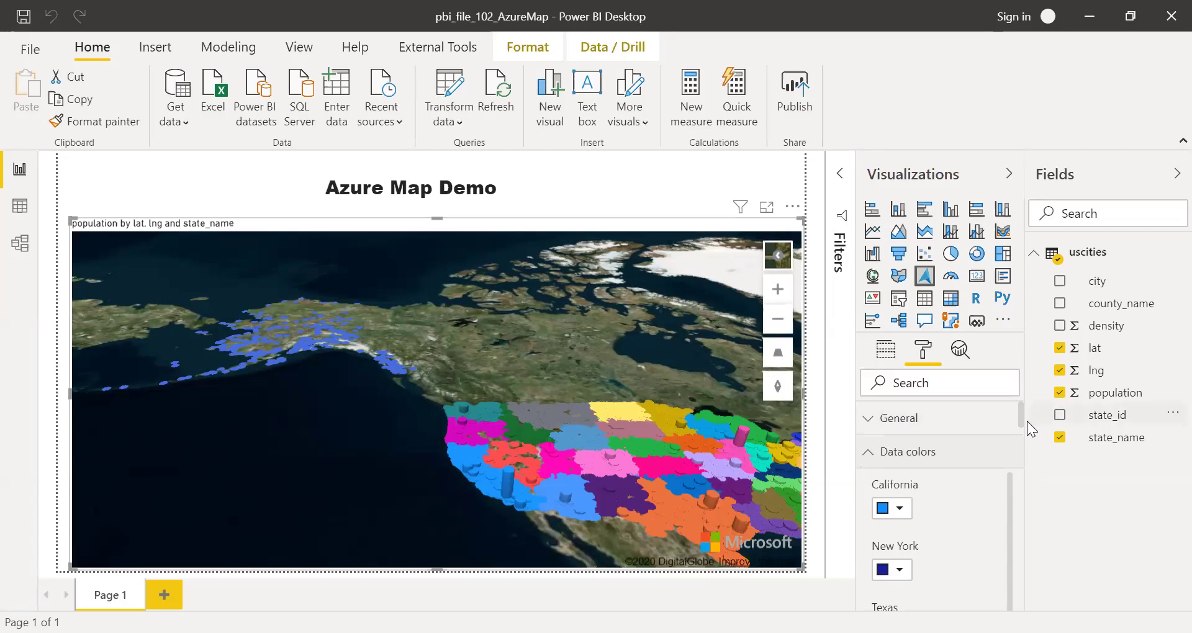
Step: Review the per-state data colors, then expand Map settings showing Auto zoom and World wrap on
{"action": "scroll", "coordinate": [1020, 416], "scroll_direction": "down", "scroll_amount": 1}
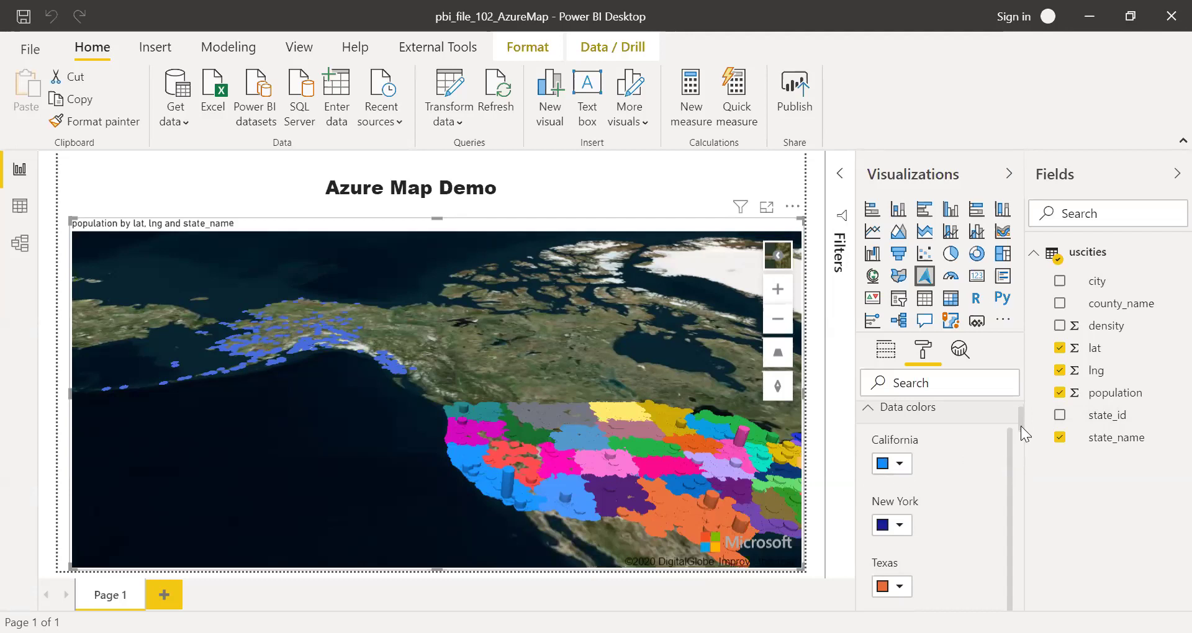
{"action": "left_click_drag", "start_coordinate": [1020, 426], "coordinate": [1020, 449]}
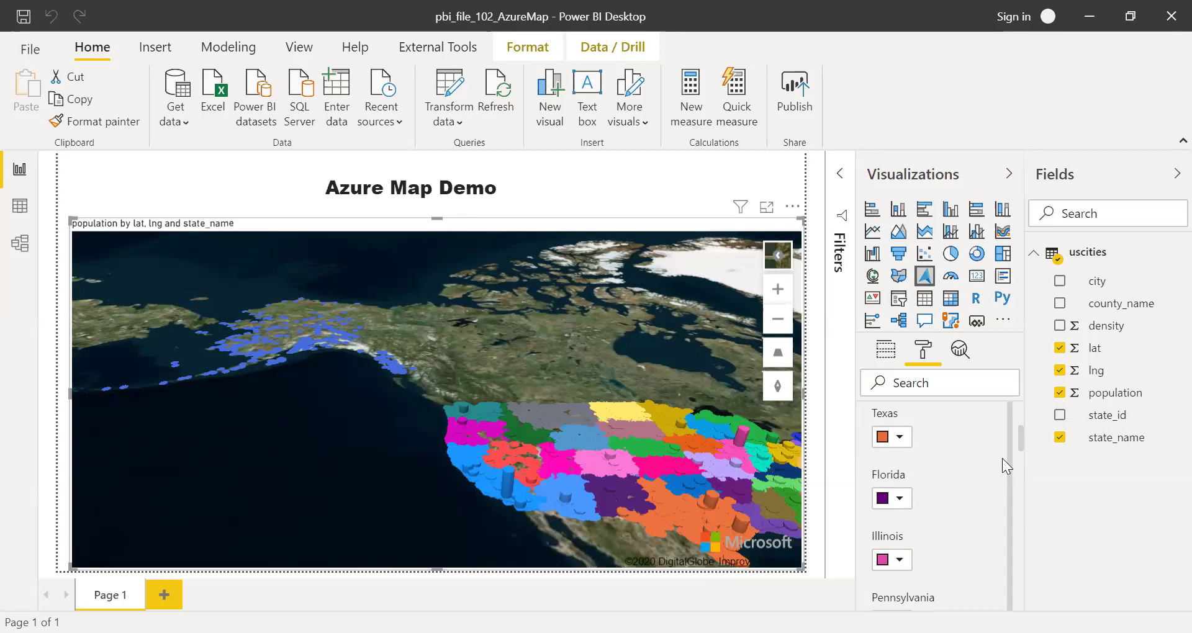
{"action": "left_click_drag", "start_coordinate": [1020, 444], "coordinate": [1019, 411]}
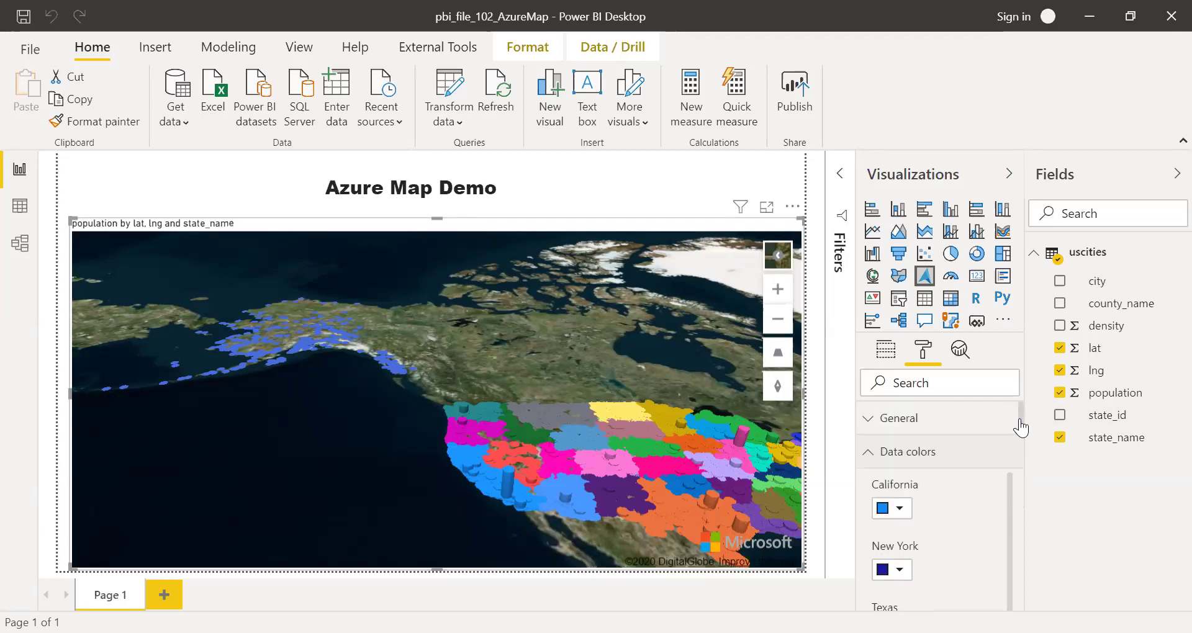
{"action": "left_click", "coordinate": [872, 451]}
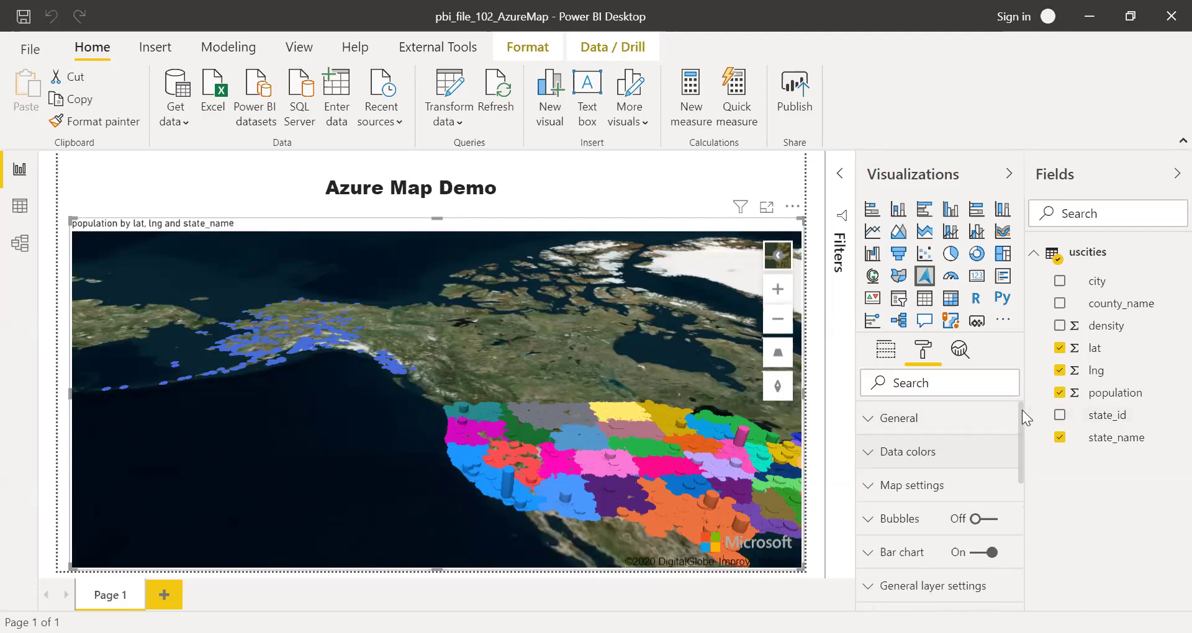
{"action": "left_click_drag", "start_coordinate": [1022, 415], "coordinate": [1021, 431]}
{"action": "left_click", "coordinate": [977, 450]}
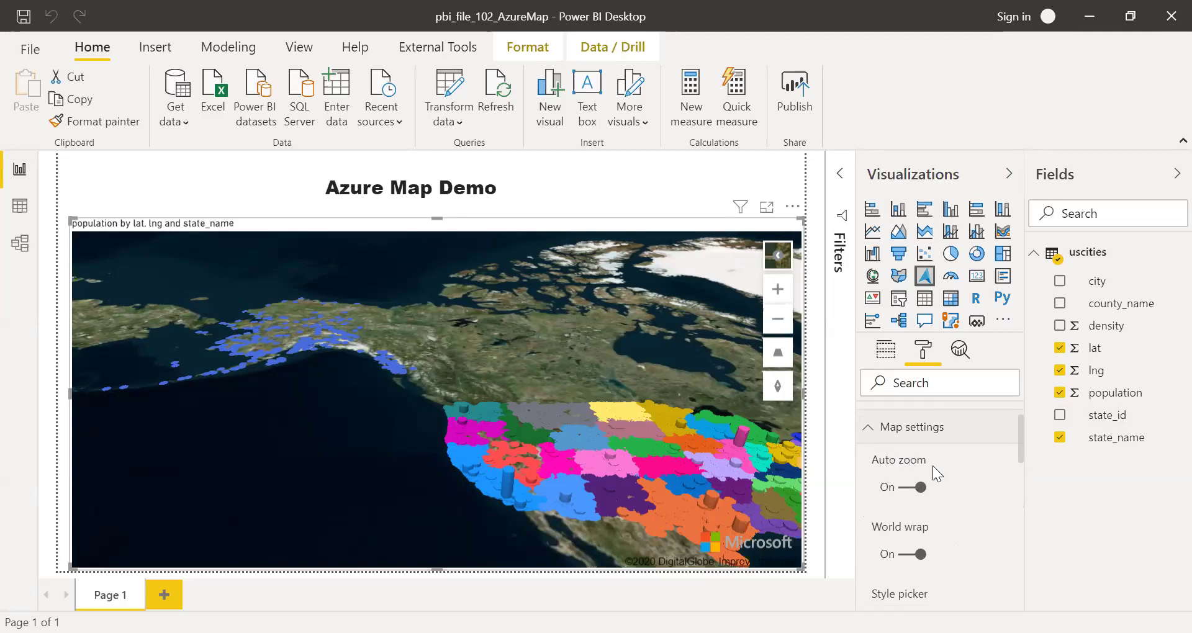
{"action": "left_click_drag", "start_coordinate": [1019, 447], "coordinate": [1019, 487]}
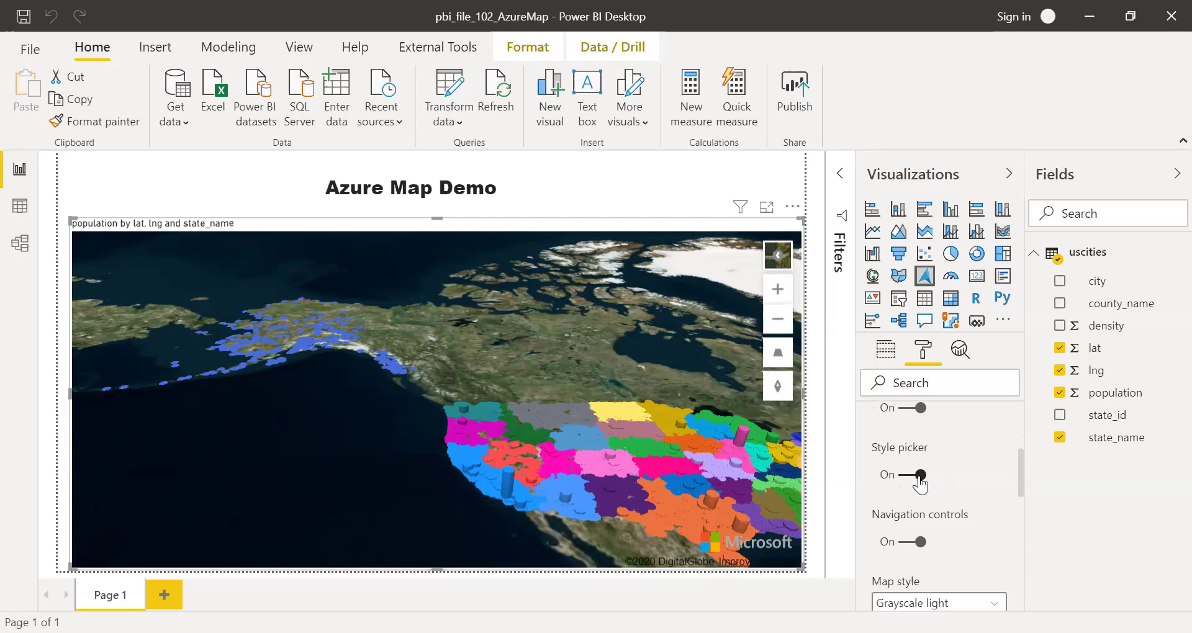
{"action": "left_click", "coordinate": [779, 262]}
{"action": "left_click", "coordinate": [779, 268]}
{"action": "scroll", "coordinate": [1022, 487], "scroll_direction": "down", "scroll_amount": 3}
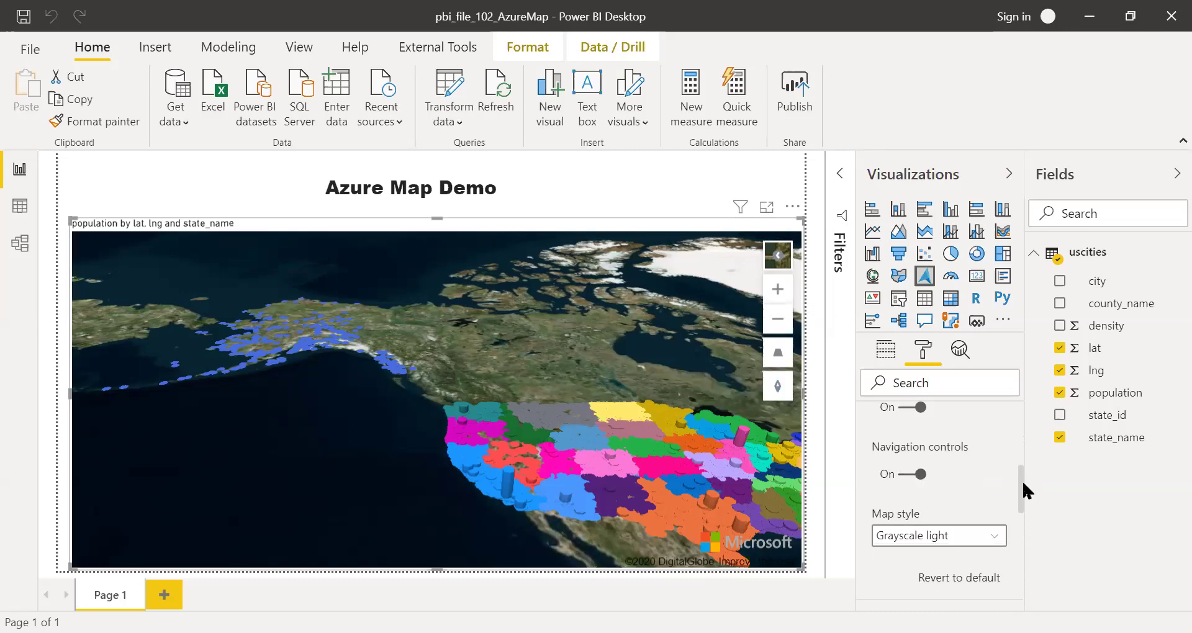
{"action": "left_click_drag", "start_coordinate": [1024, 492], "coordinate": [1025, 510]}
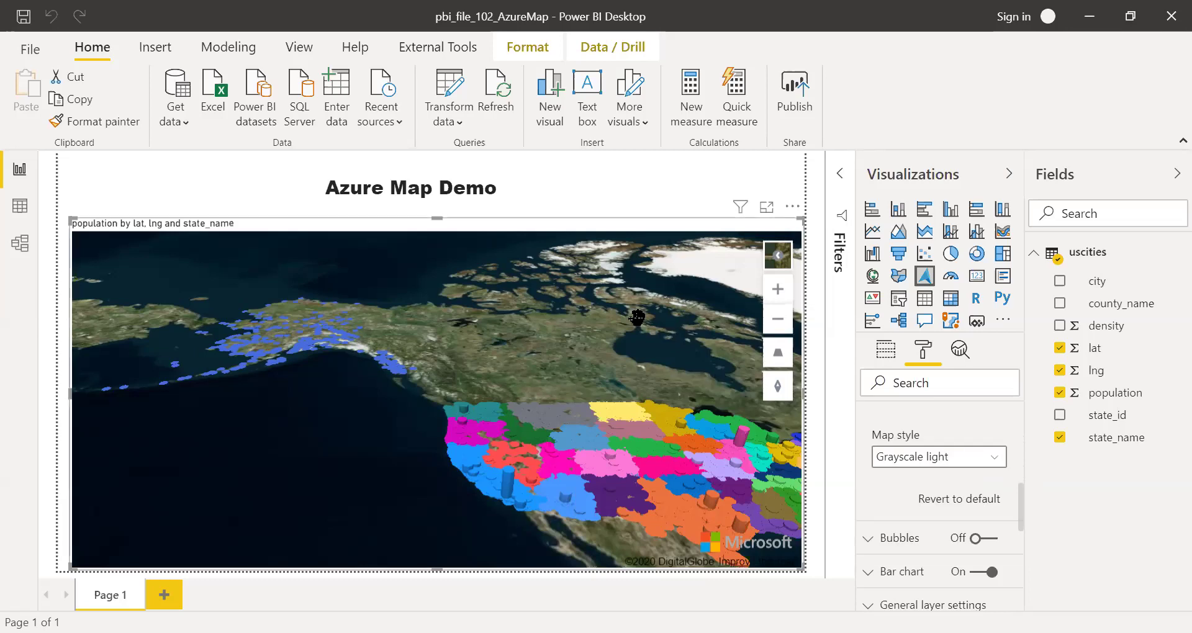
{"action": "left_click", "coordinate": [996, 462]}
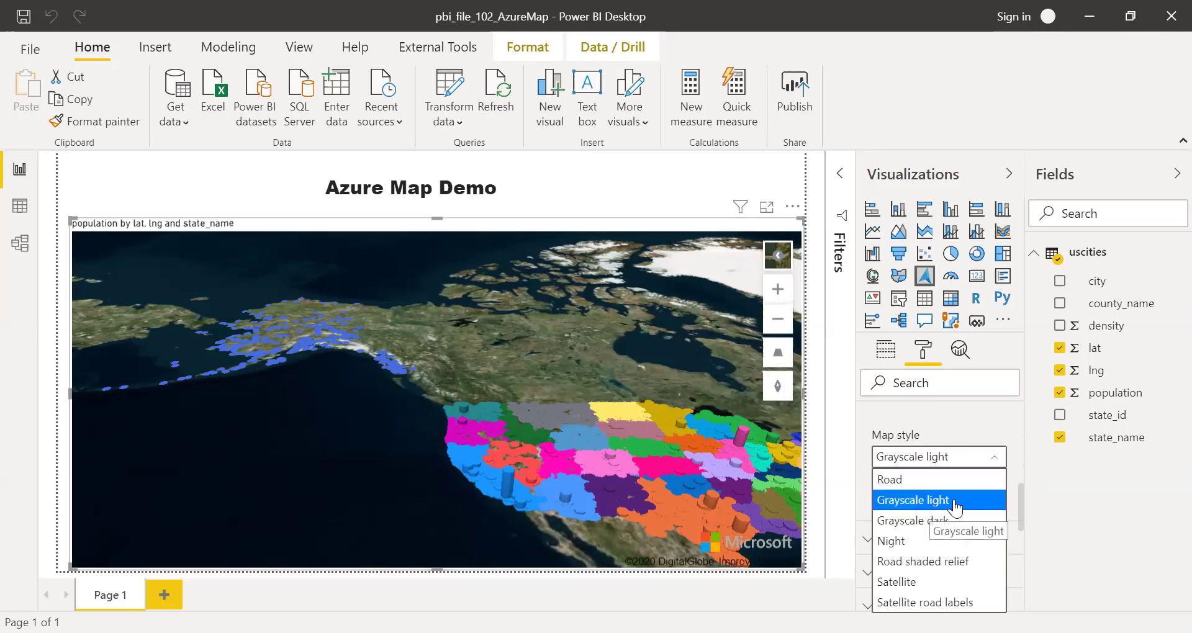
{"action": "key", "text": "Down"}
{"action": "key", "text": "Down"}
{"action": "key", "text": "Down"}
{"action": "key", "text": "Down"}
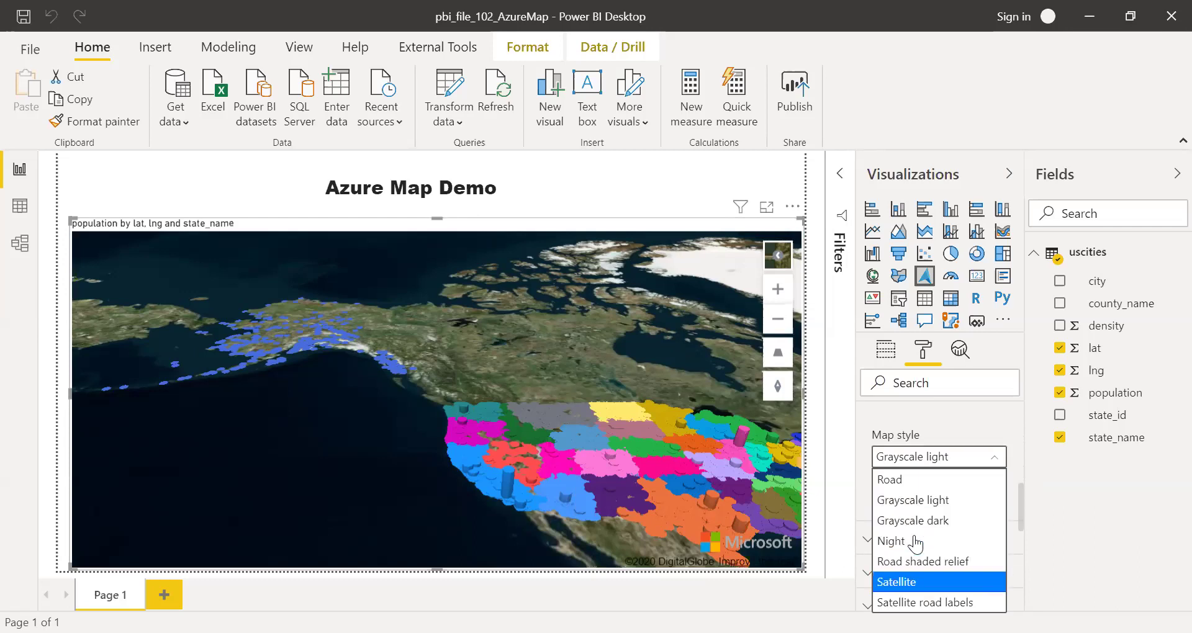
{"action": "key", "text": "Down"}
{"action": "key", "text": "Up"}
{"action": "key", "text": "Up"}
{"action": "key", "text": "Escape"}
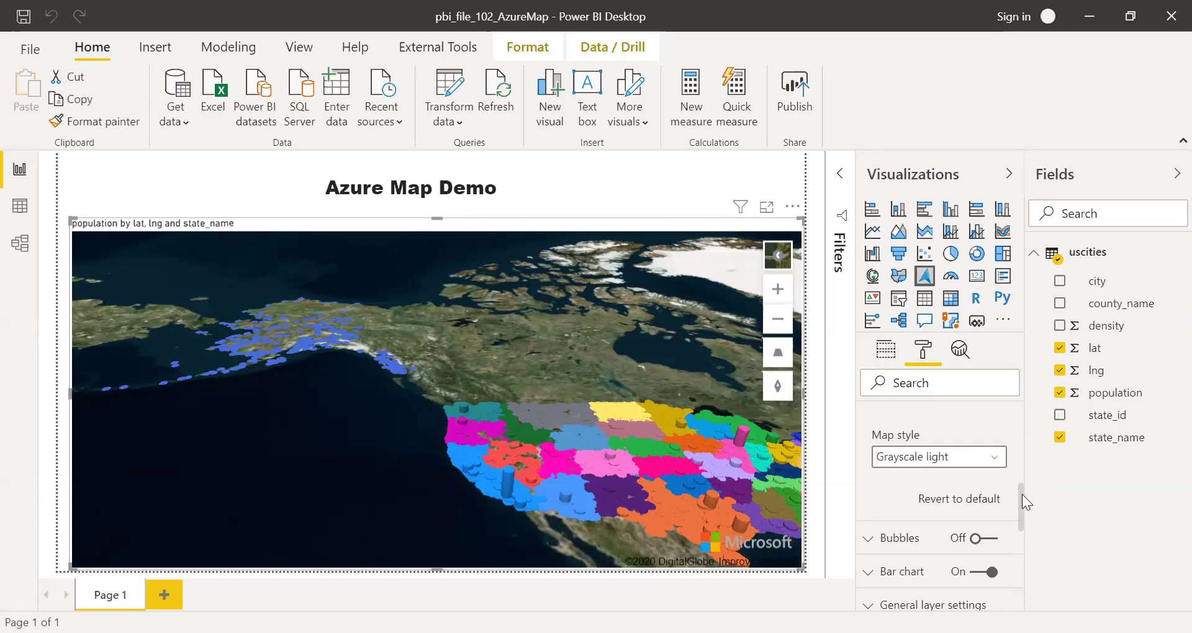
{"action": "left_click_drag", "start_coordinate": [1022, 494], "coordinate": [1023, 445]}
Step: Replace the 3D population bars with colored bubbles by turning Bar chart off and Bubbles on
{"action": "left_click", "coordinate": [868, 486]}
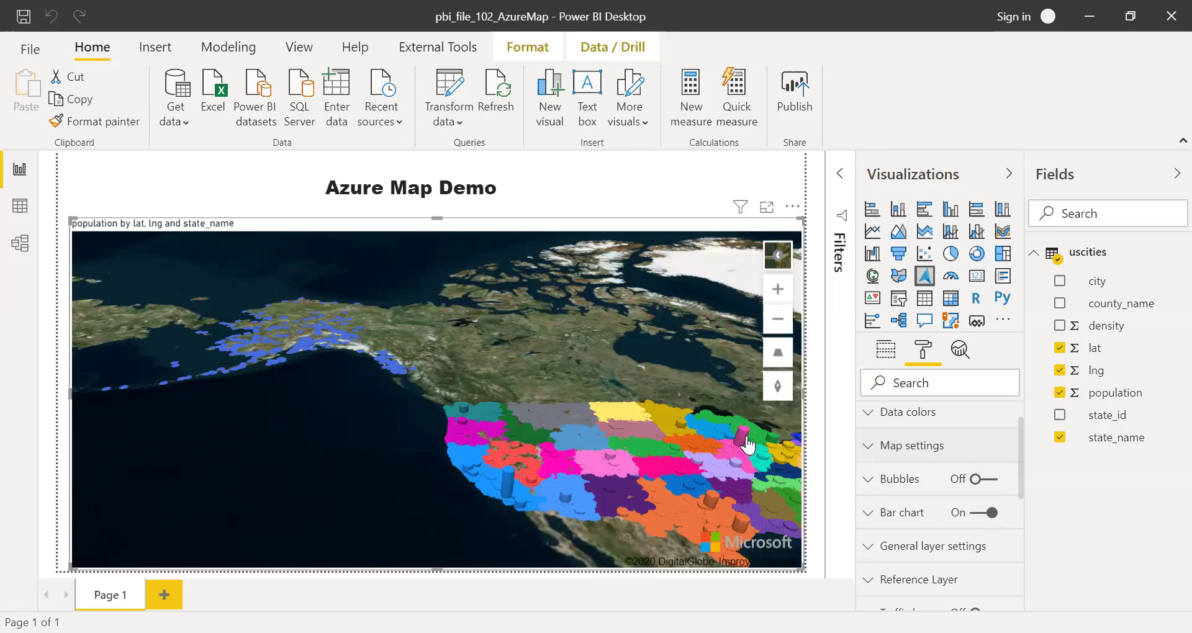
{"action": "mouse_move", "coordinate": [745, 443]}
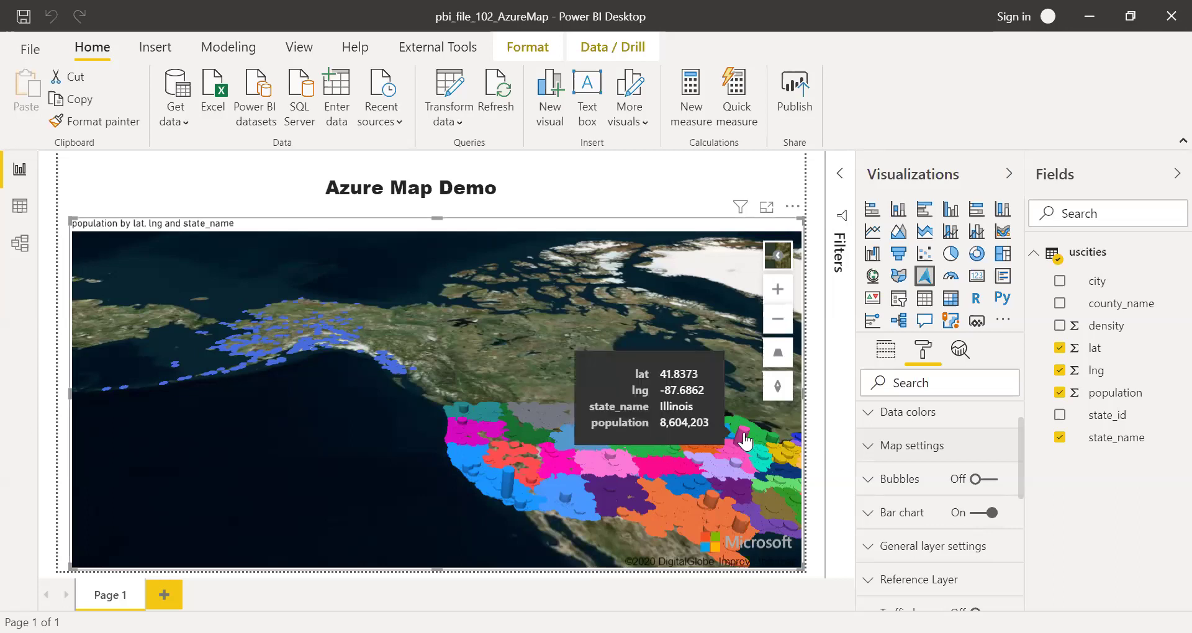
{"action": "left_click", "coordinate": [978, 518]}
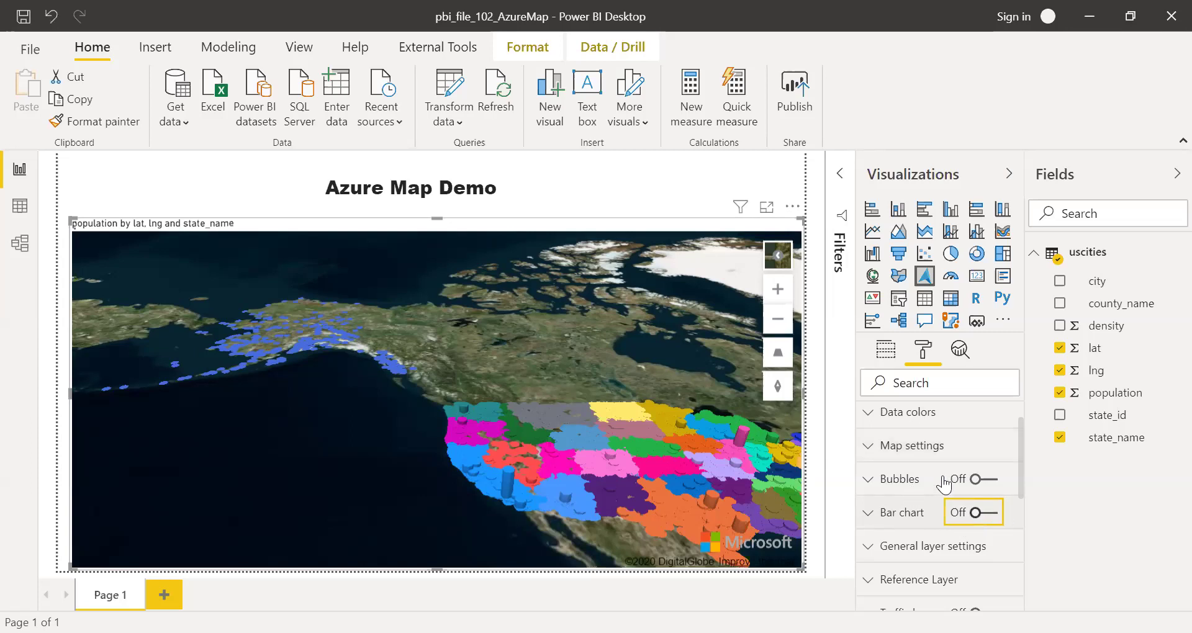
{"action": "left_click", "coordinate": [992, 482]}
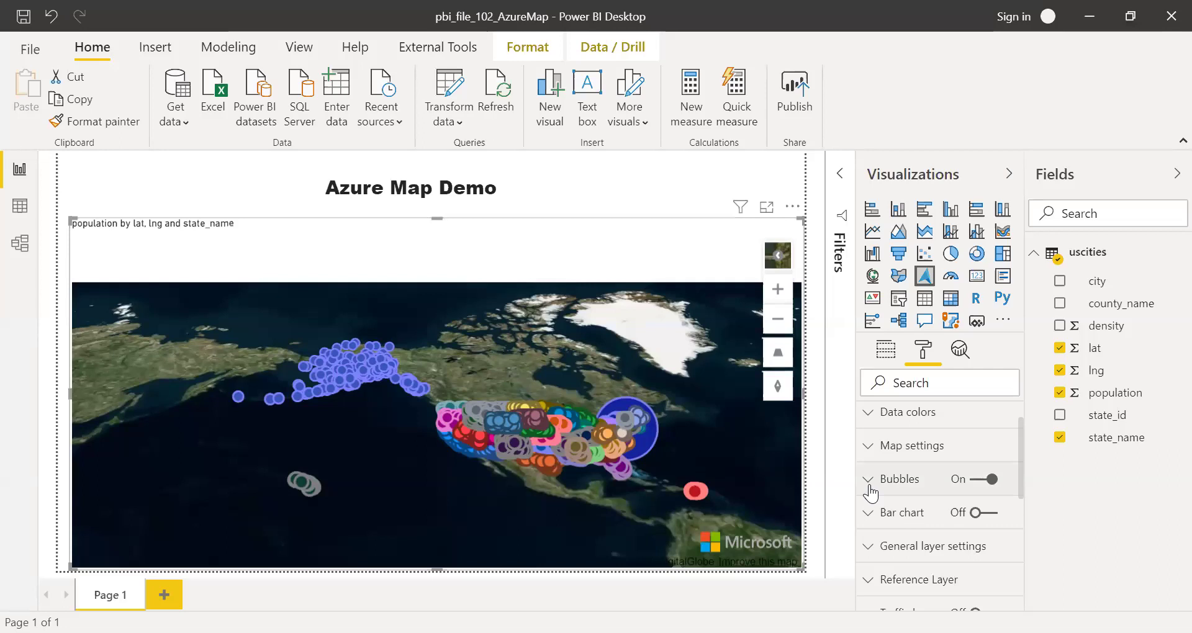
Step: Change the bubble layer's Size scaling method from Log to Linear
{"action": "left_click", "coordinate": [1018, 477]}
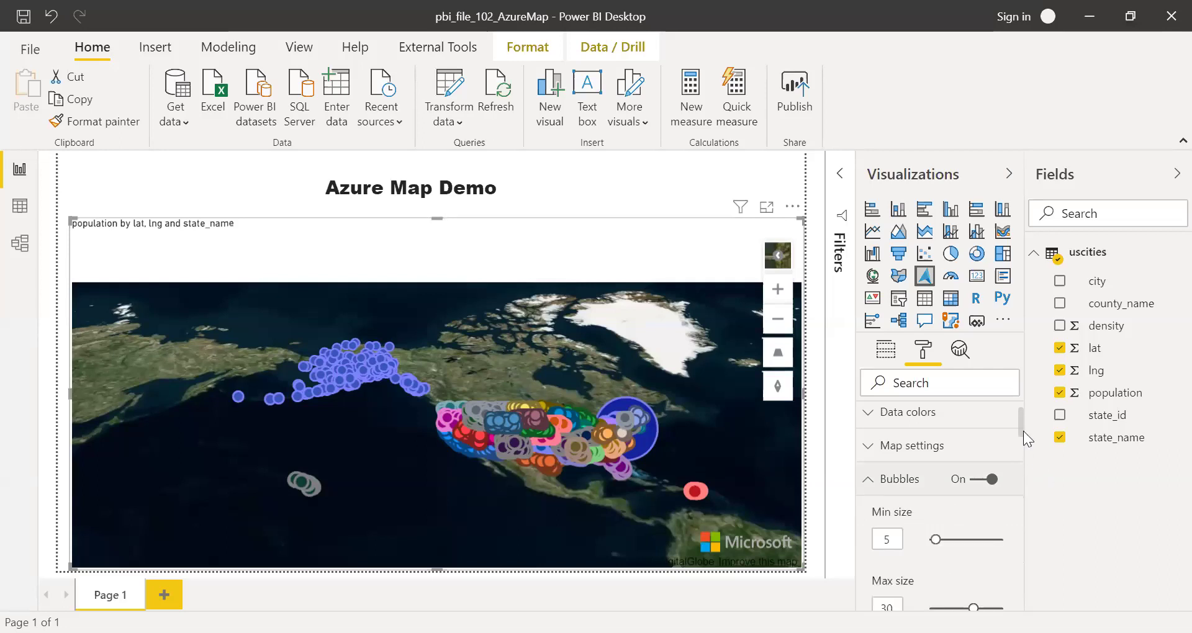
{"action": "left_click_drag", "start_coordinate": [1022, 424], "coordinate": [1023, 430]}
{"action": "scroll", "coordinate": [1024, 435], "scroll_direction": "down", "scroll_amount": 1}
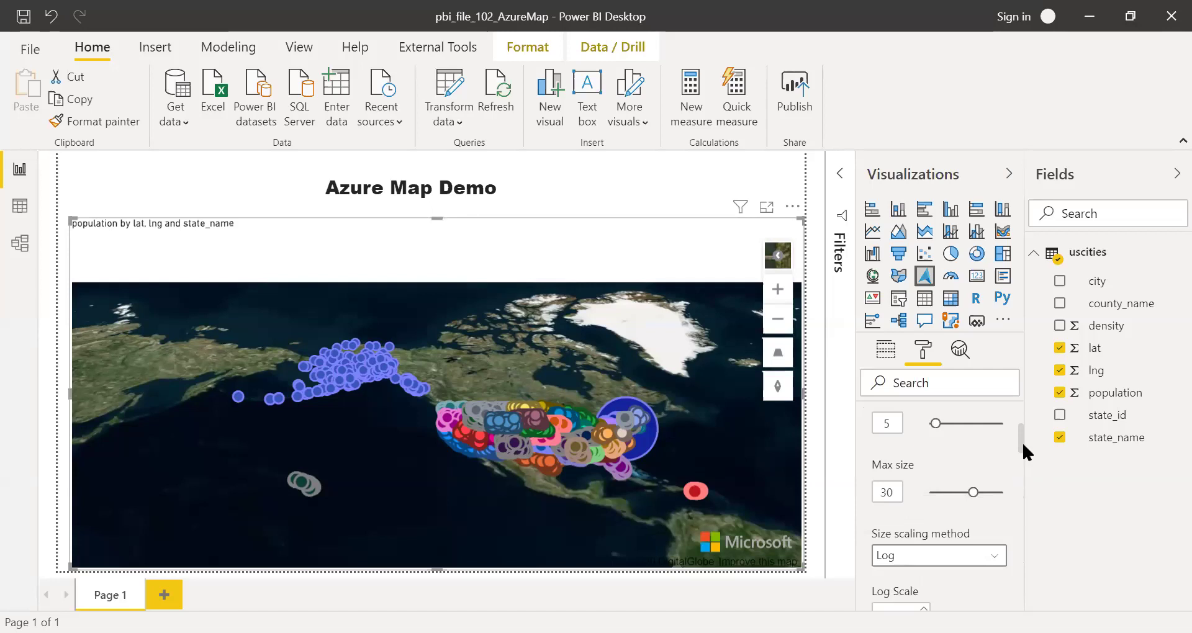
{"action": "left_click_drag", "start_coordinate": [1021, 442], "coordinate": [1022, 452]}
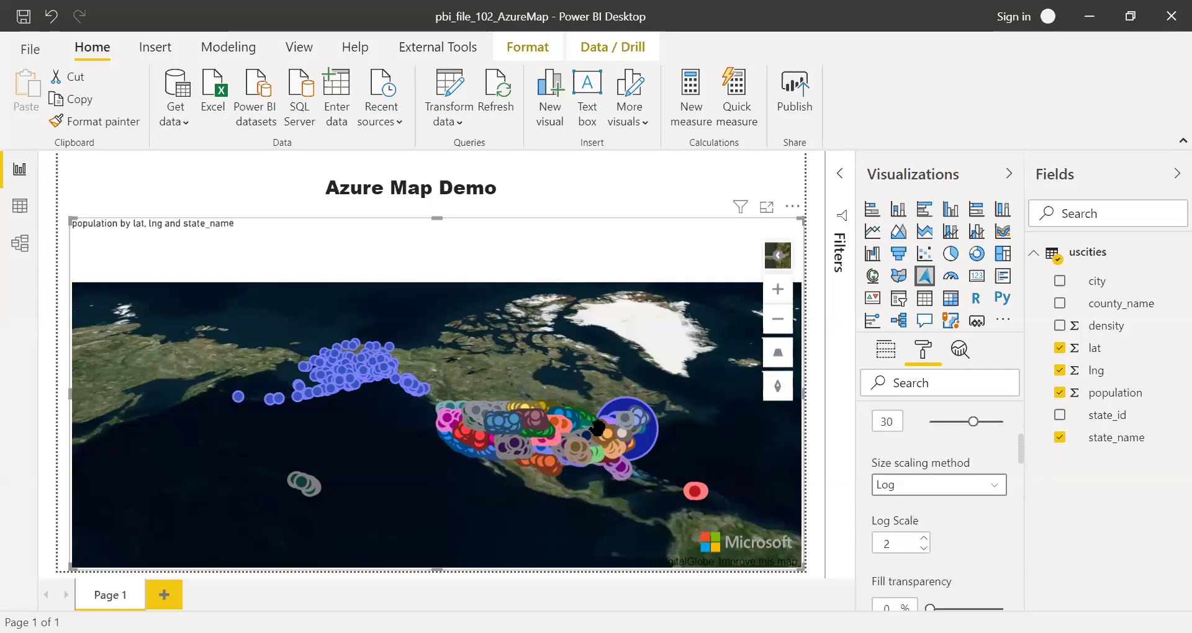
{"action": "left_click", "coordinate": [998, 485]}
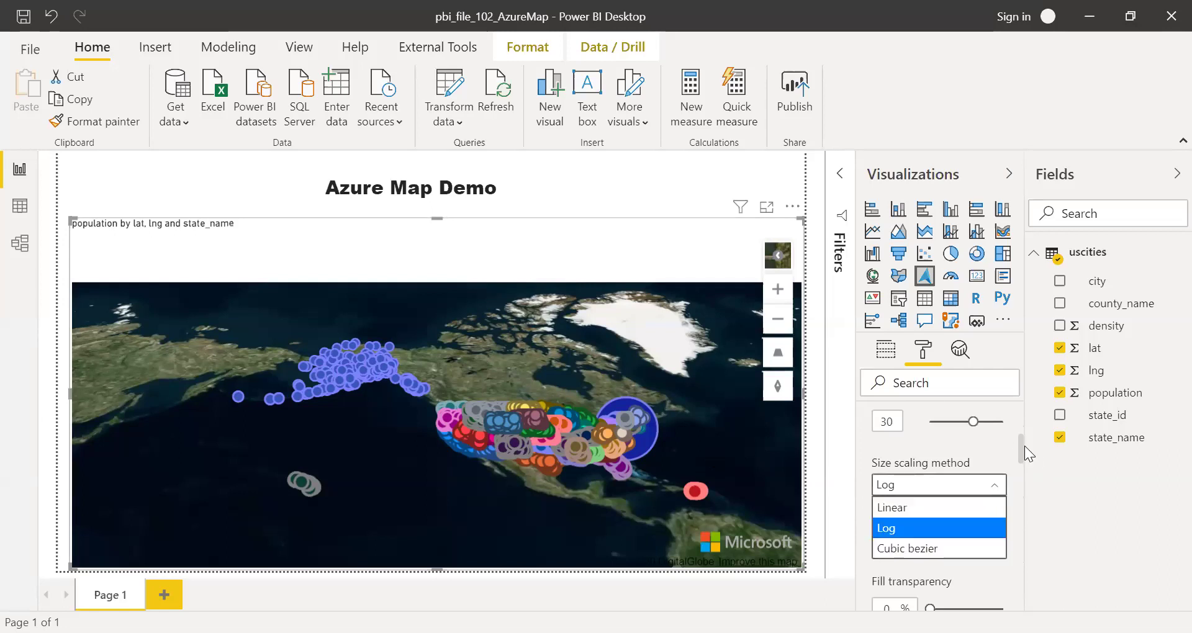
{"action": "left_click", "coordinate": [904, 509]}
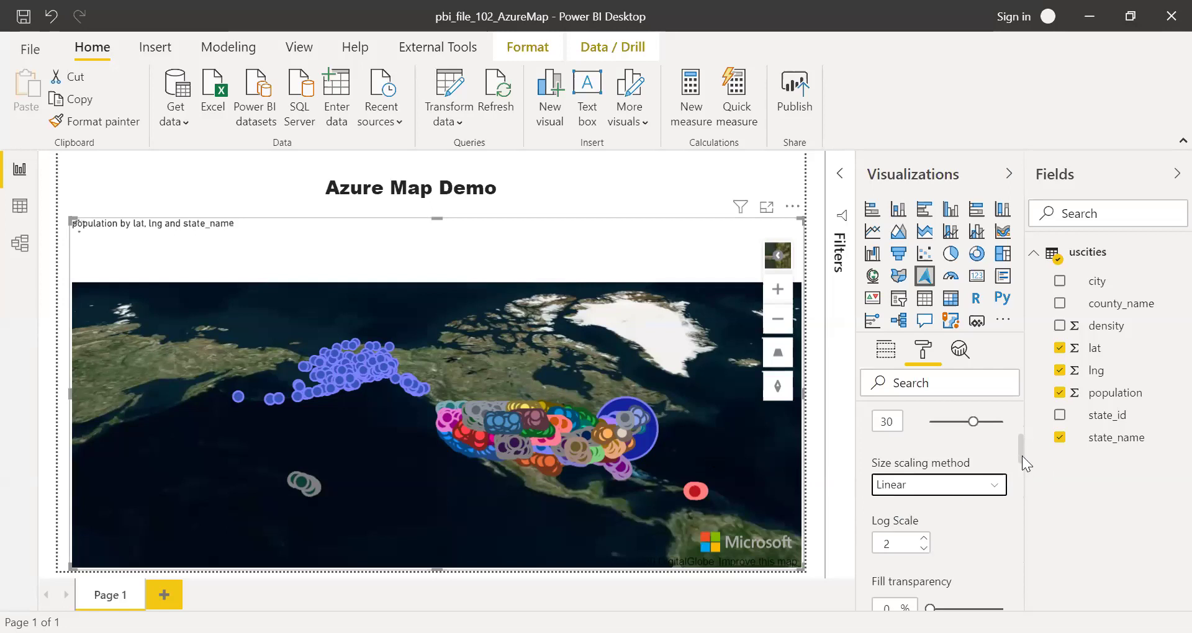
Step: Review the bubble outline settings, then switch the Bubbles layer off
{"action": "left_click_drag", "start_coordinate": [1020, 453], "coordinate": [1021, 492]}
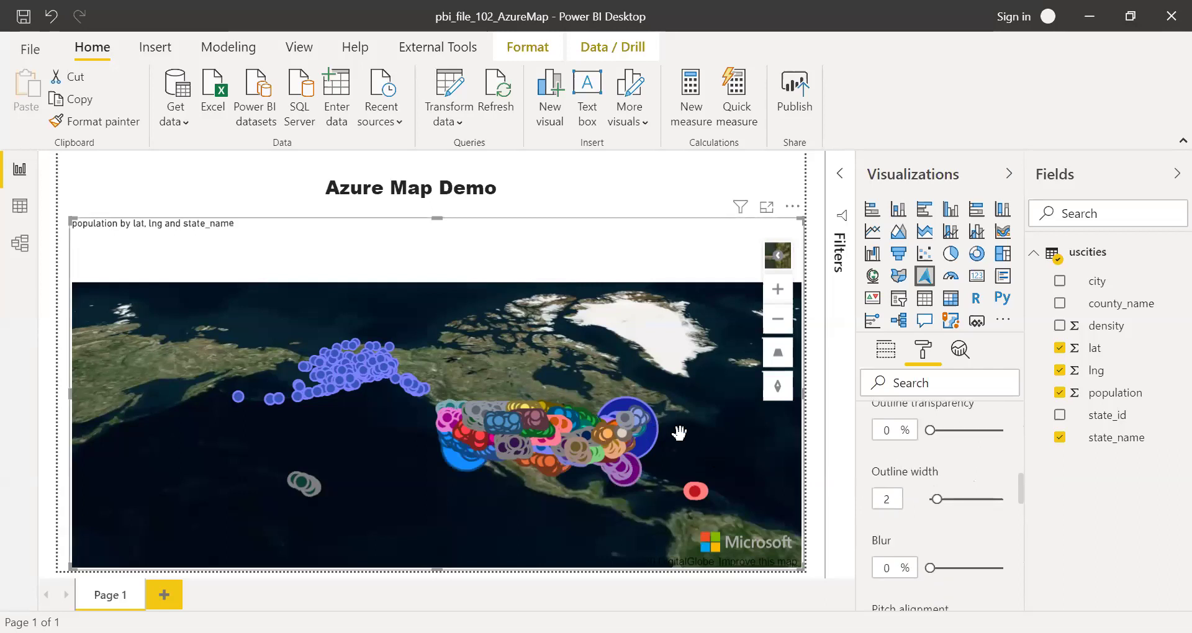
{"action": "left_click_drag", "start_coordinate": [1019, 496], "coordinate": [1021, 426]}
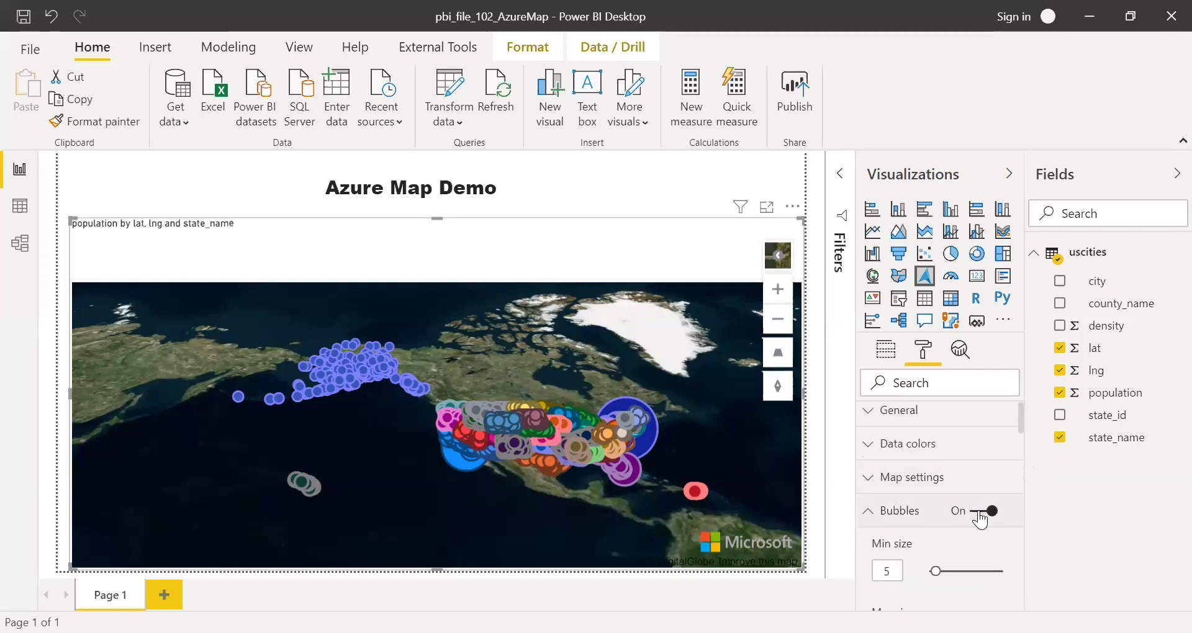
{"action": "left_click", "coordinate": [981, 513]}
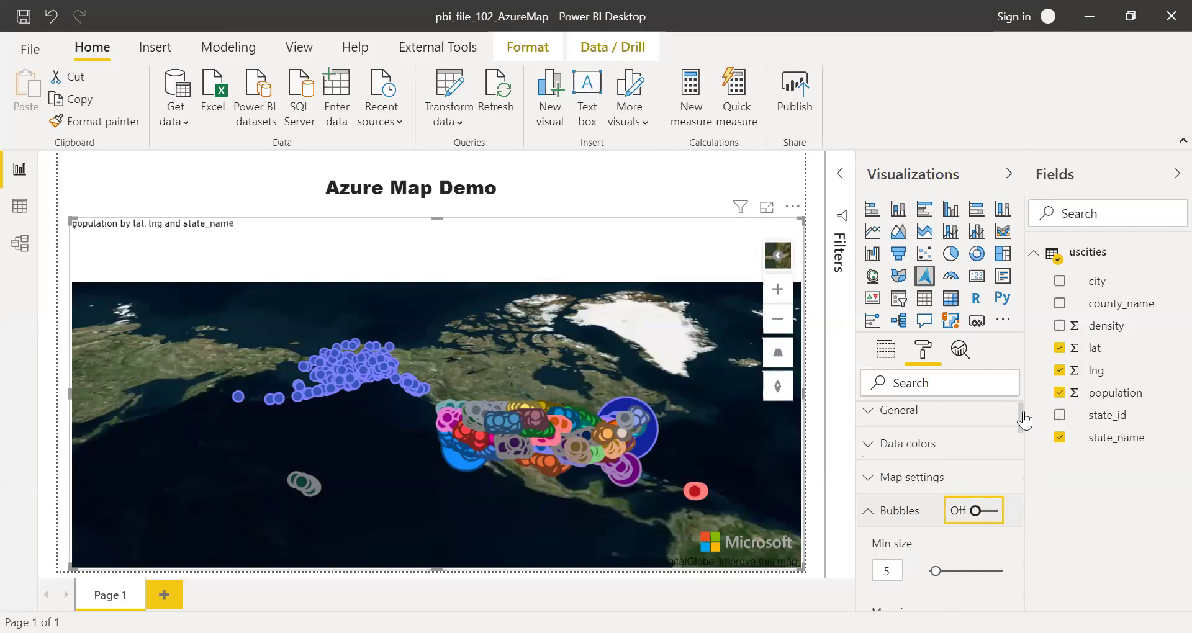
{"action": "scroll", "coordinate": [1022, 419], "scroll_direction": "down", "scroll_amount": 1}
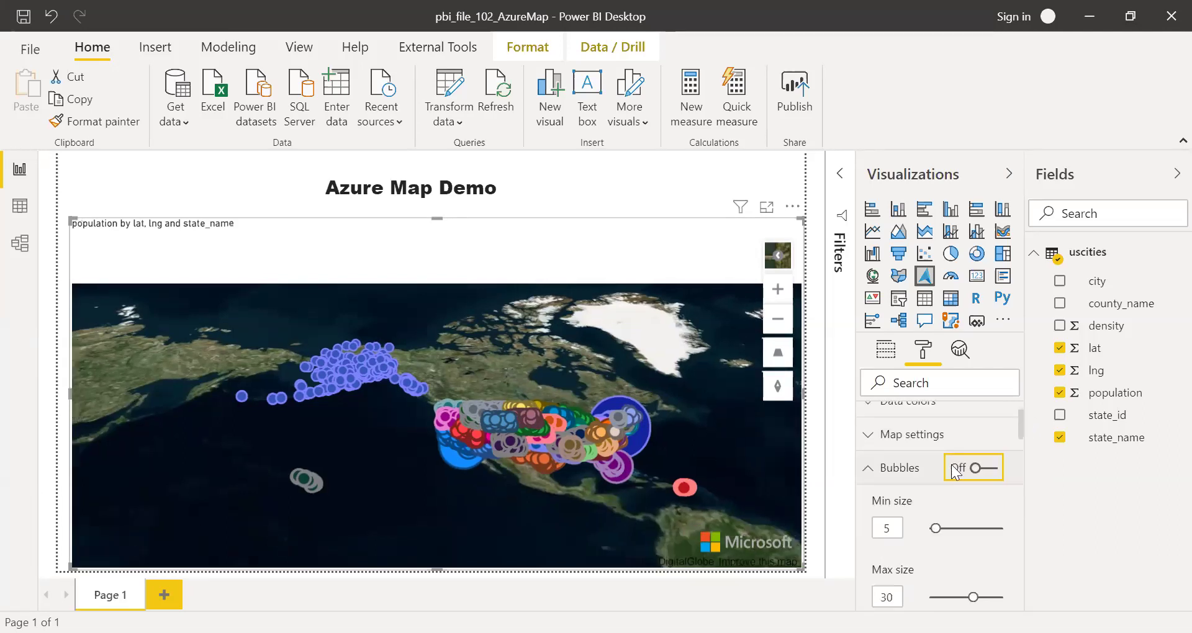
Step: Turn the Bar chart layer back on and change its bar shape from Cylinder to Box
{"action": "left_click", "coordinate": [869, 468]}
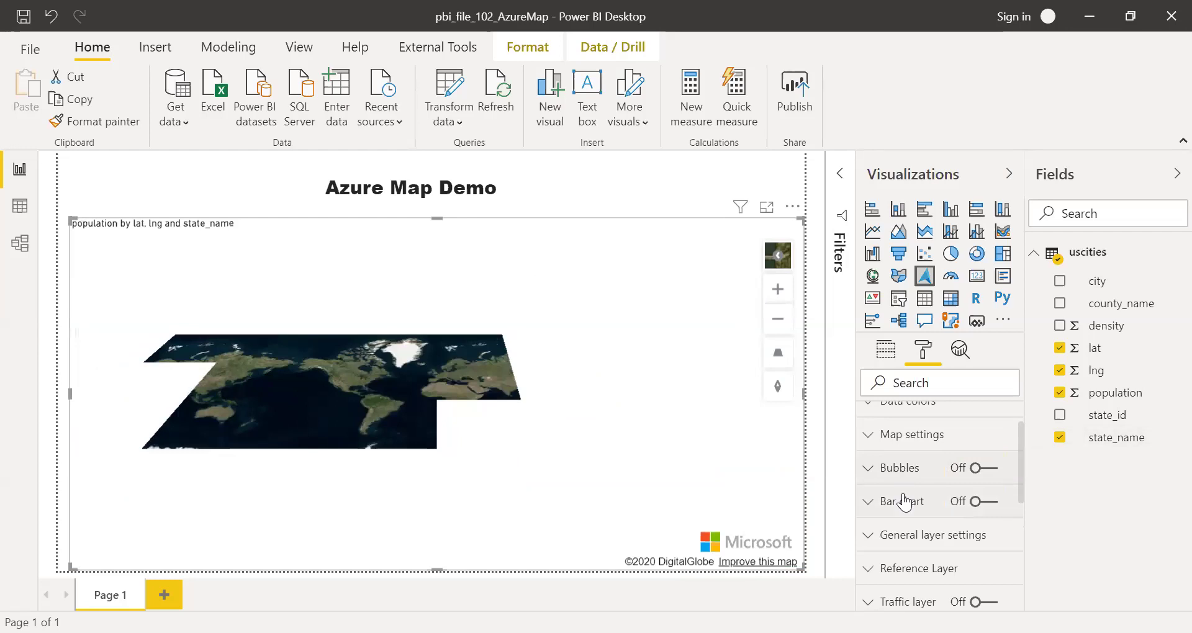
{"action": "left_click", "coordinate": [986, 501]}
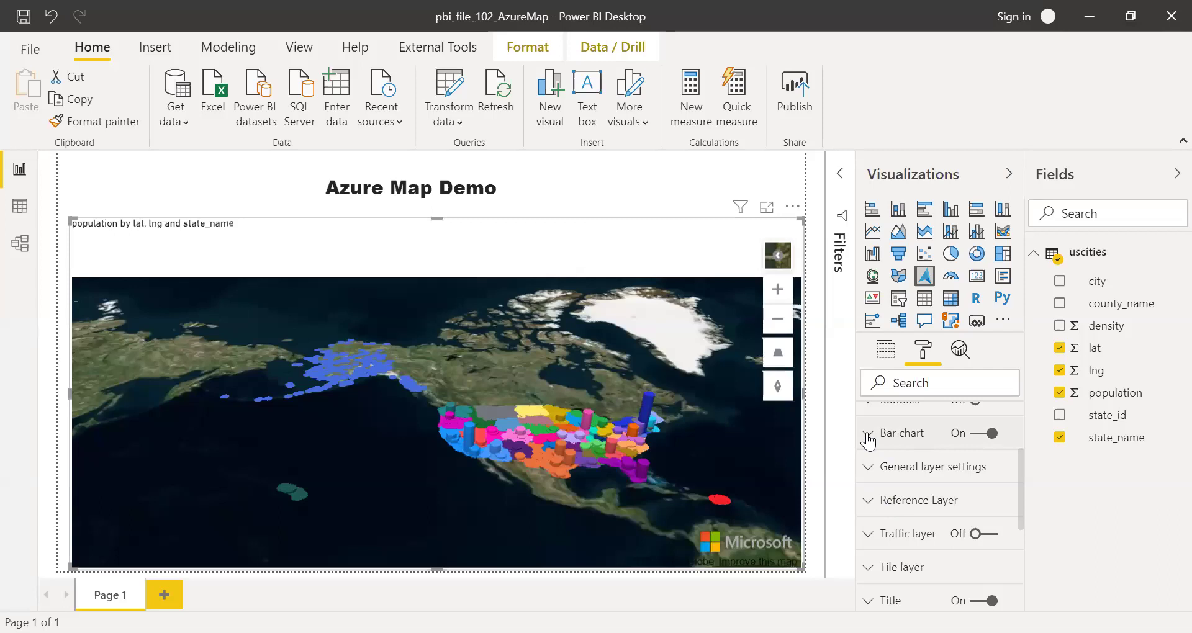
{"action": "left_click", "coordinate": [891, 442]}
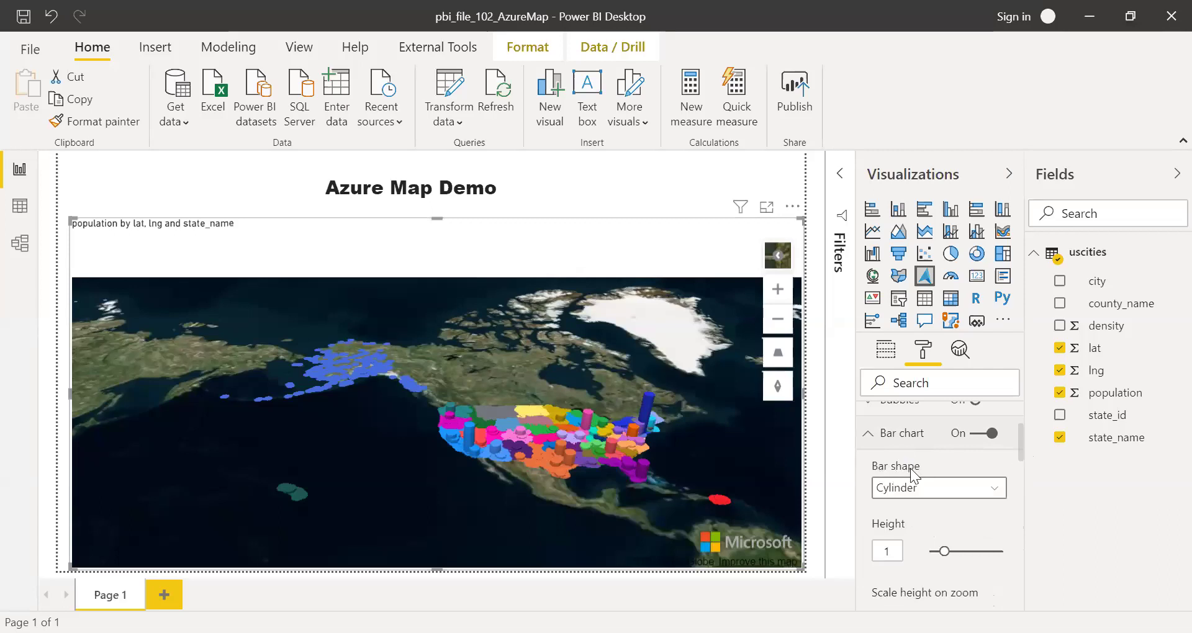
{"action": "left_click", "coordinate": [993, 489]}
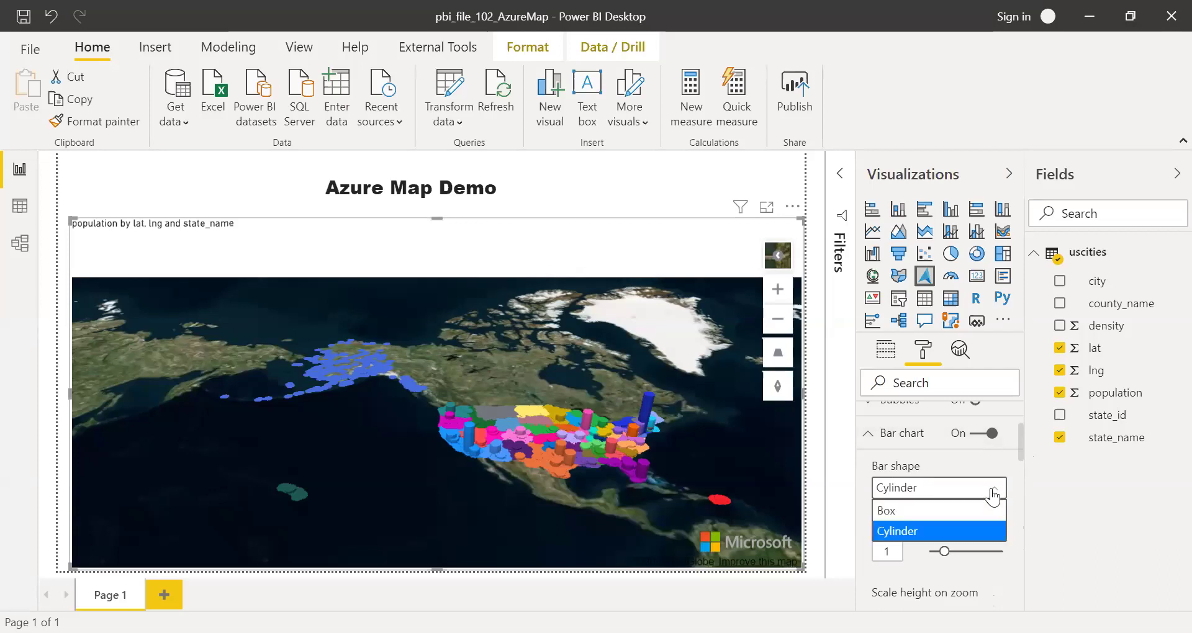
{"action": "left_click", "coordinate": [885, 512]}
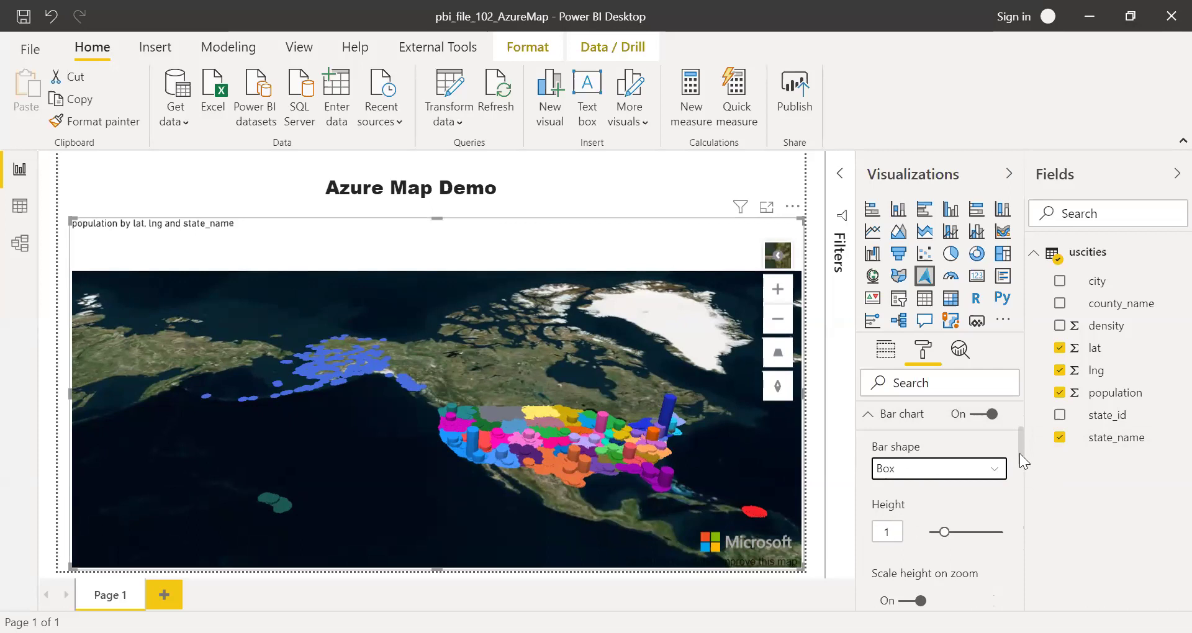
{"action": "mouse_move", "coordinate": [1019, 453]}
{"action": "left_mouse_down"}
{"action": "mouse_move", "coordinate": [1023, 498]}
{"action": "mouse_move", "coordinate": [1016, 436]}
{"action": "left_mouse_up"}
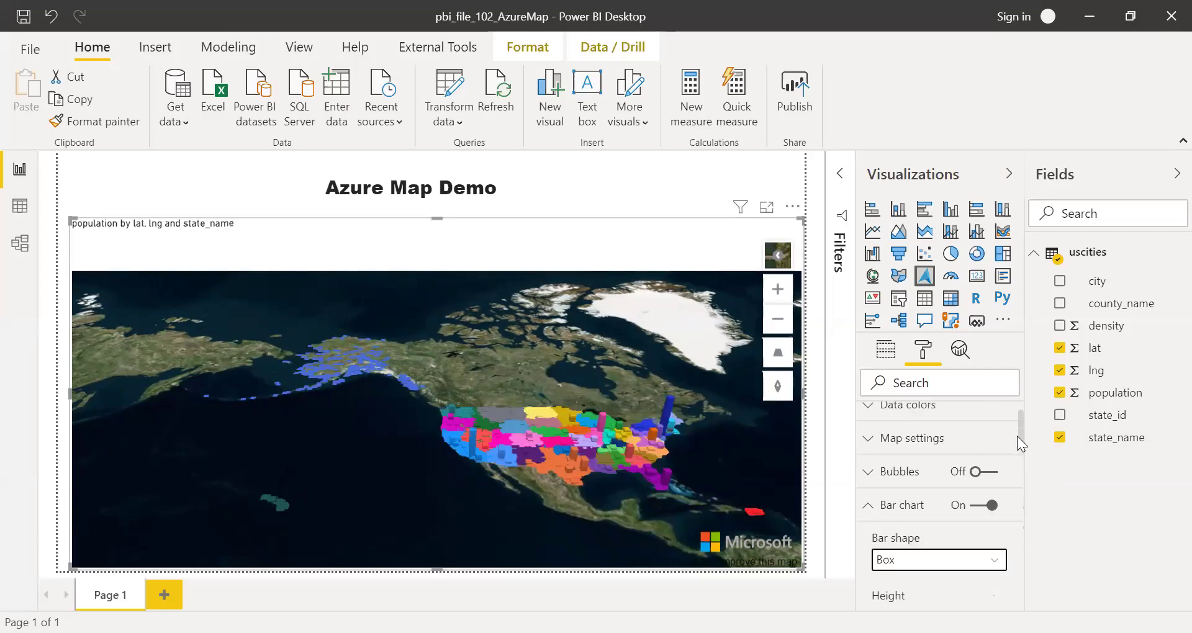
Step: Collapse the Bar chart settings, review General layer settings, and scroll down to Reference Layer
{"action": "left_click", "coordinate": [869, 509]}
{"action": "left_click_drag", "start_coordinate": [1018, 431], "coordinate": [1020, 459]}
{"action": "left_click", "coordinate": [872, 468]}
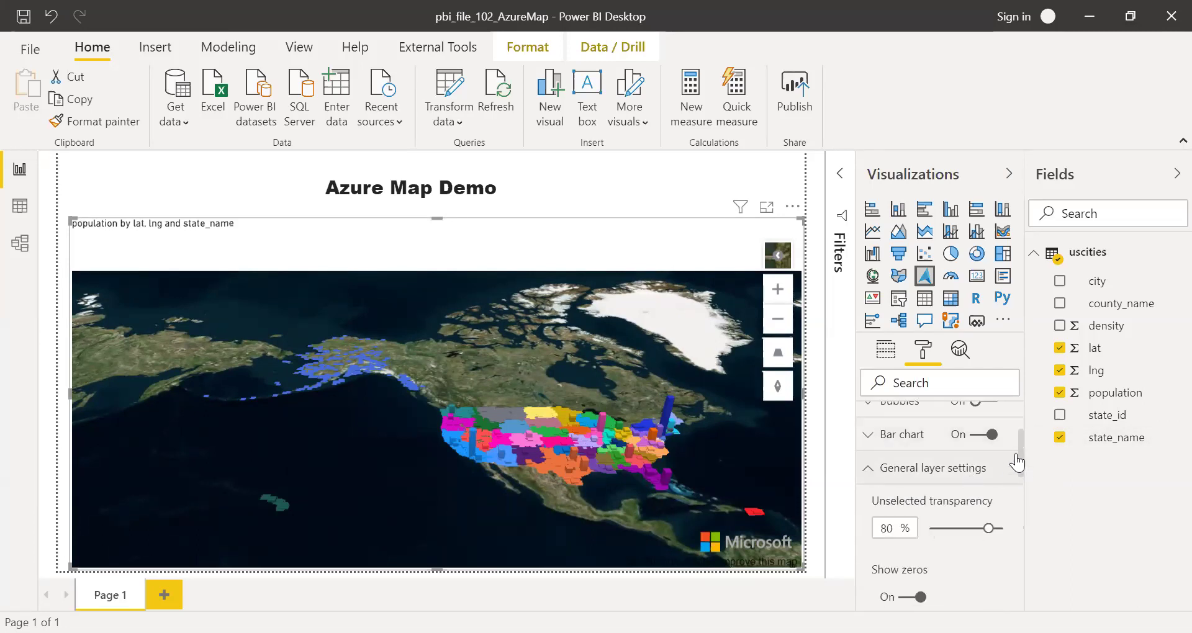
{"action": "left_click_drag", "start_coordinate": [1019, 458], "coordinate": [1017, 504]}
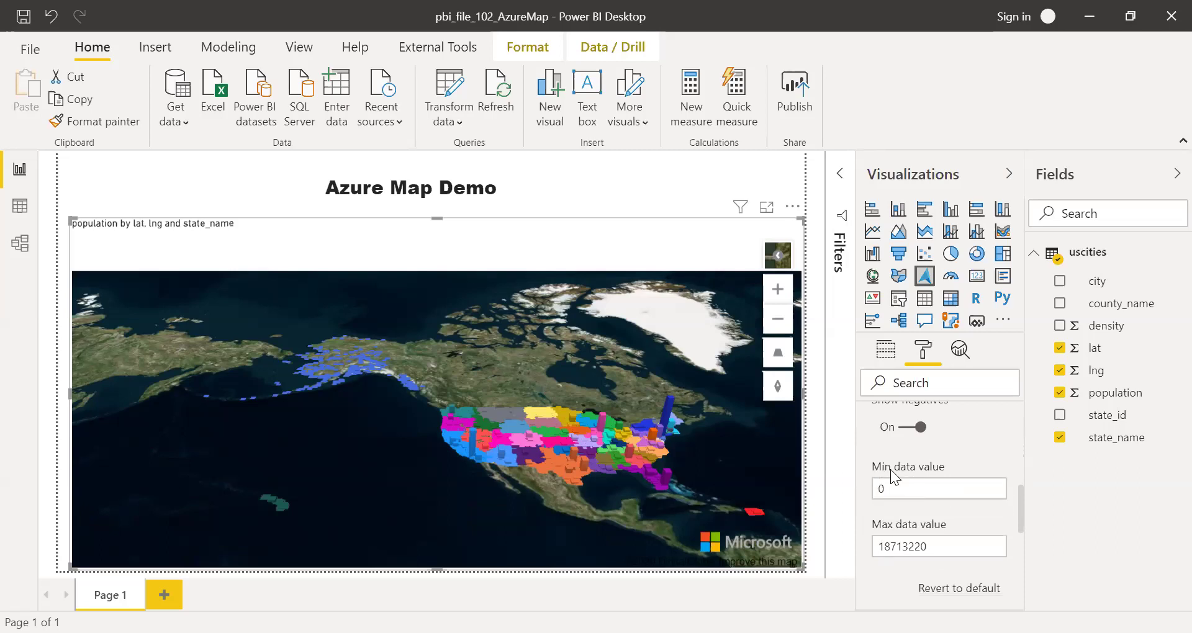
{"action": "left_click_drag", "start_coordinate": [1021, 491], "coordinate": [1020, 440]}
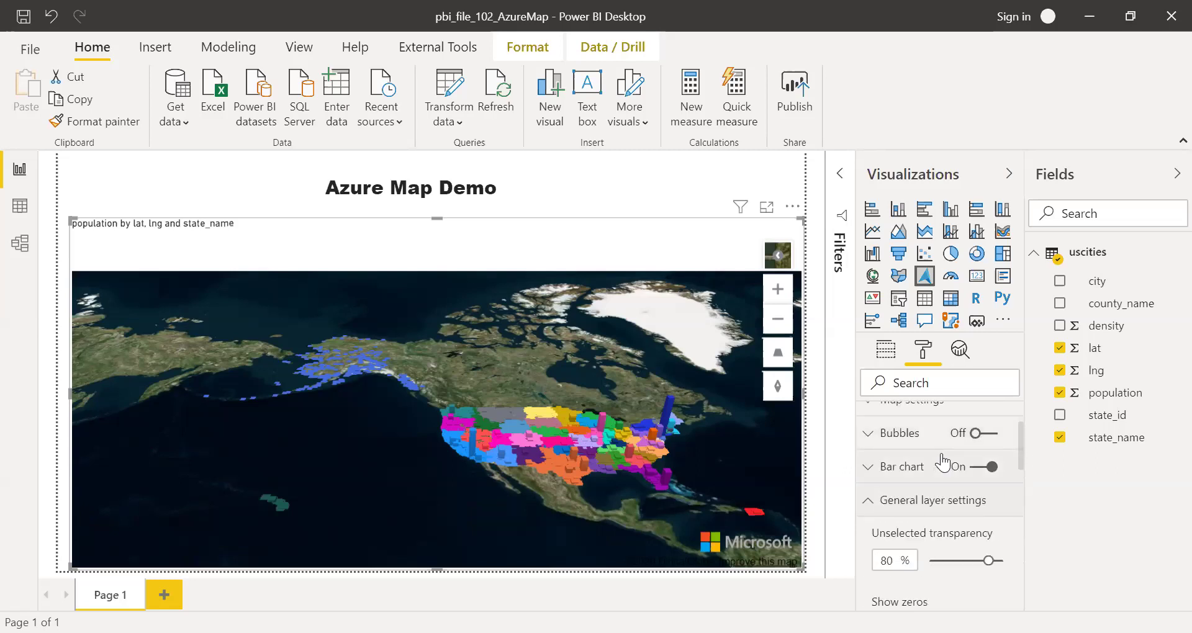
{"action": "left_click", "coordinate": [869, 502]}
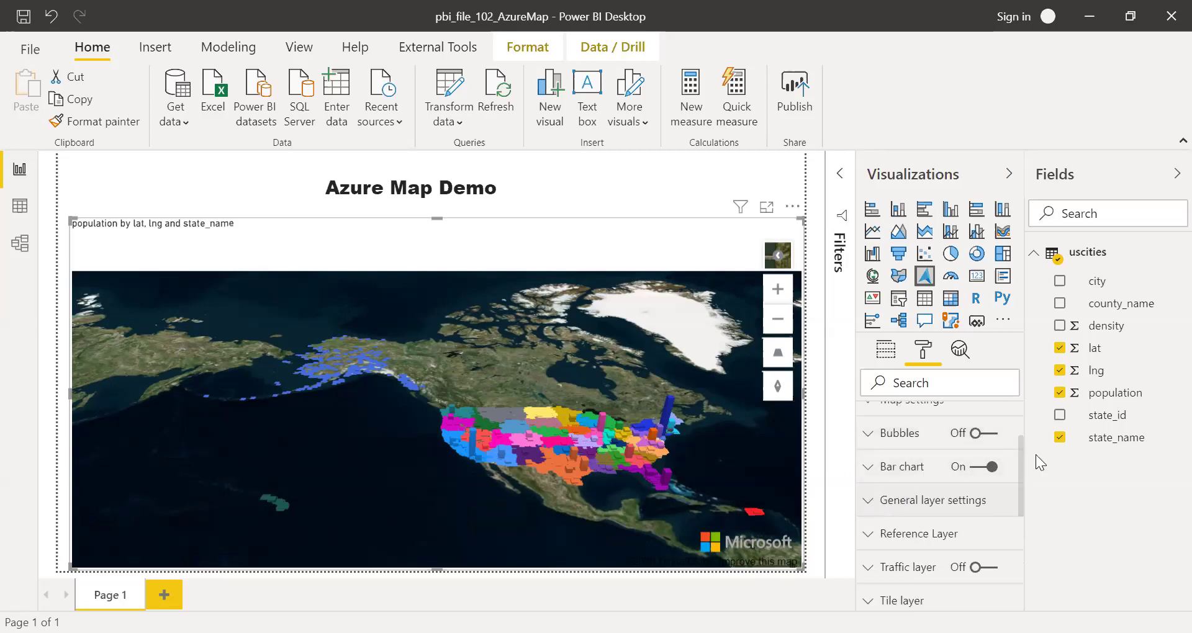
{"action": "left_click_drag", "start_coordinate": [1018, 450], "coordinate": [1022, 487]}
Step: Review the Reference Layer options for adding a local data file, then collapse them
{"action": "left_click", "coordinate": [867, 465]}
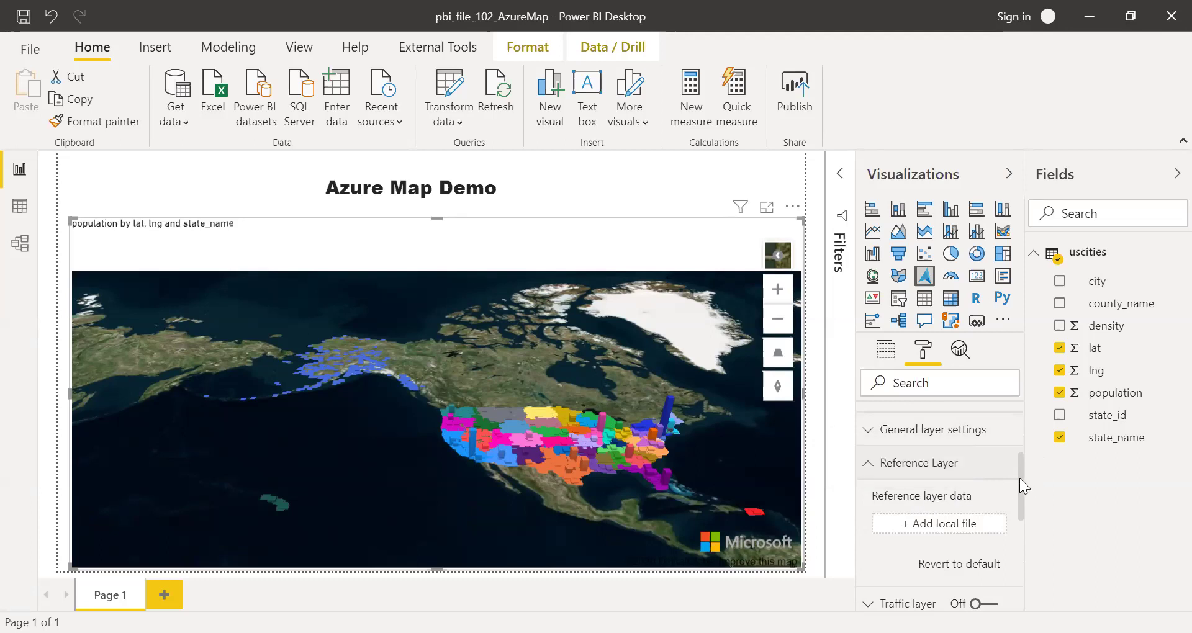
{"action": "scroll", "coordinate": [1019, 481], "scroll_direction": "down", "scroll_amount": 1}
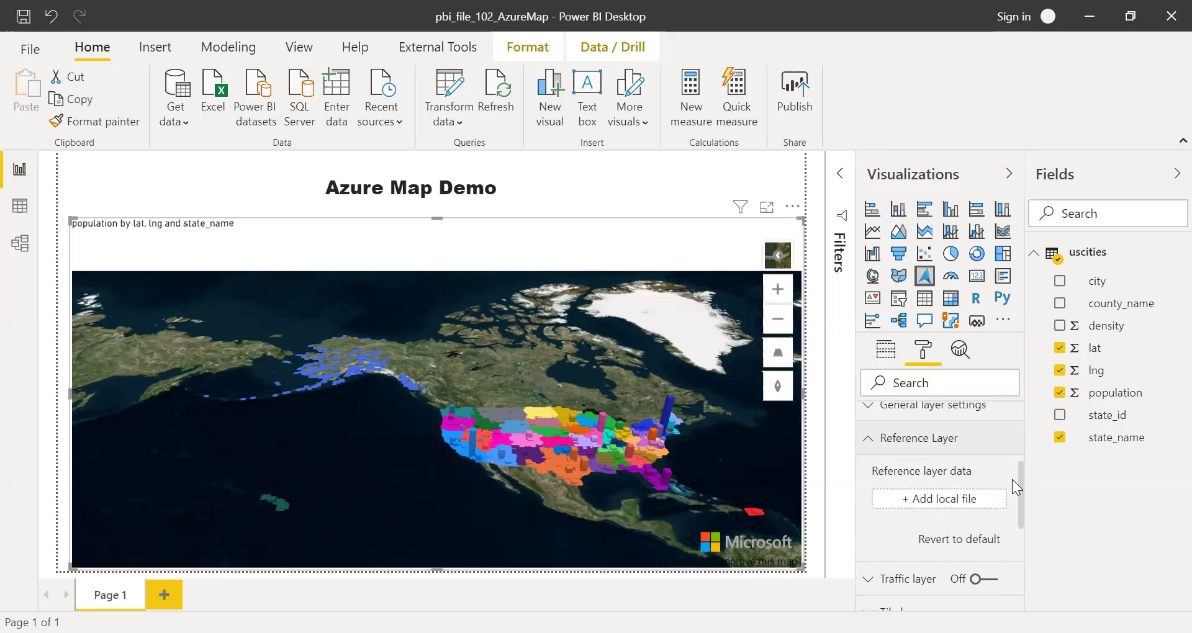
{"action": "left_click", "coordinate": [875, 444]}
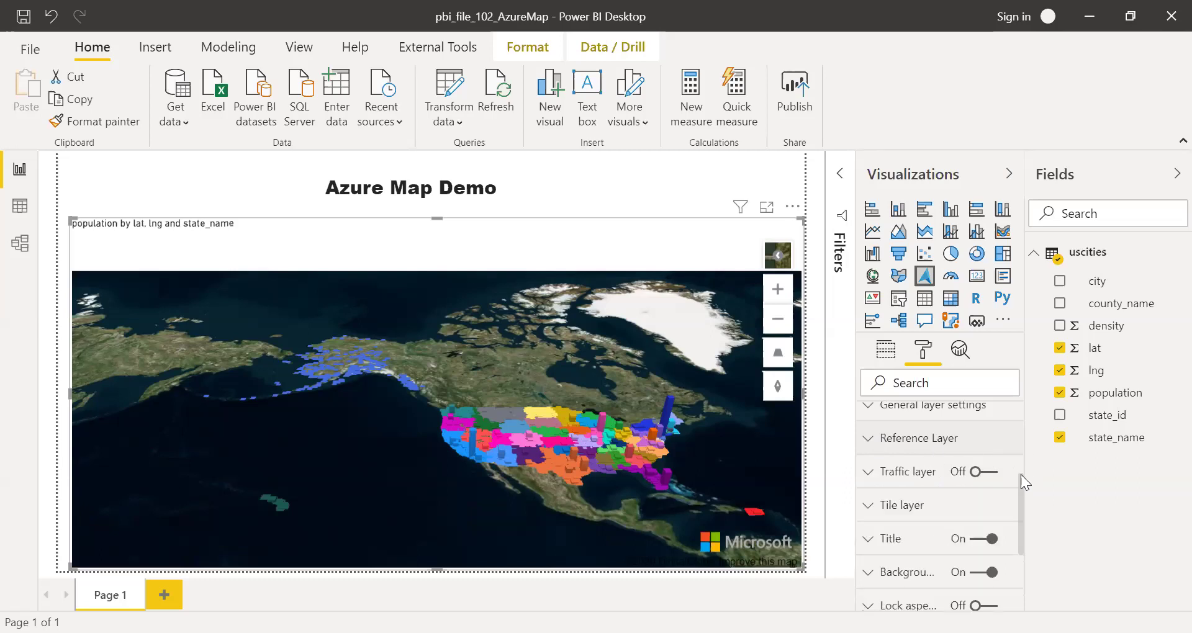
Step: Briefly review the Traffic layer and Tile layer options, leaving both collapsed and unchanged
{"action": "scroll", "coordinate": [1021, 479], "scroll_direction": "down", "scroll_amount": 1}
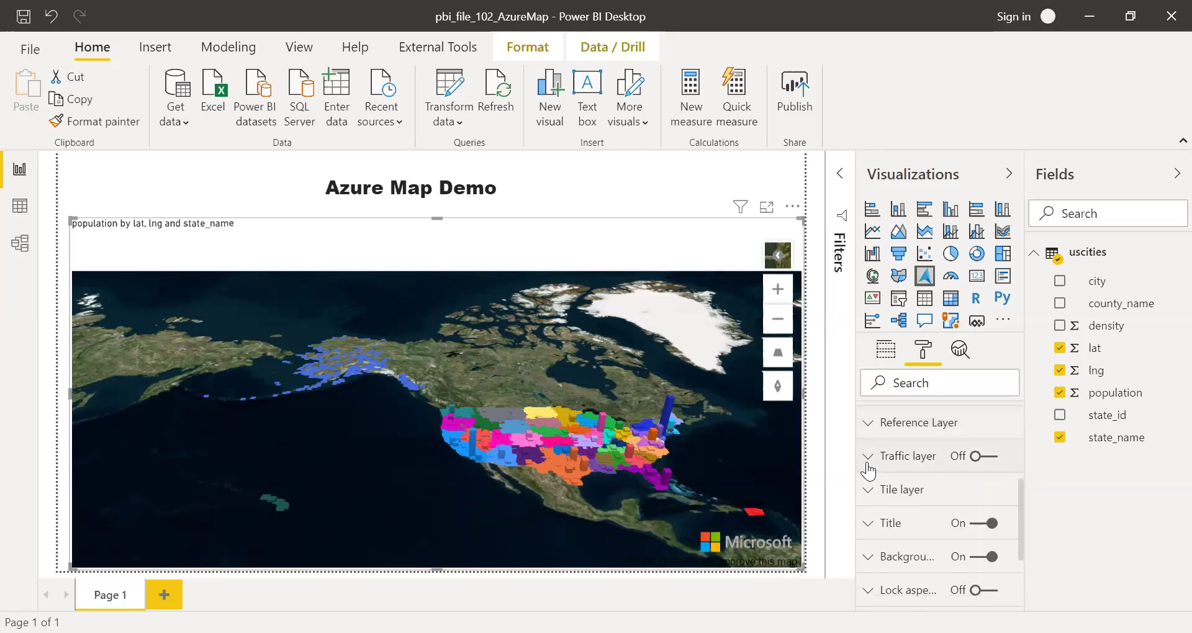
{"action": "left_click", "coordinate": [881, 467]}
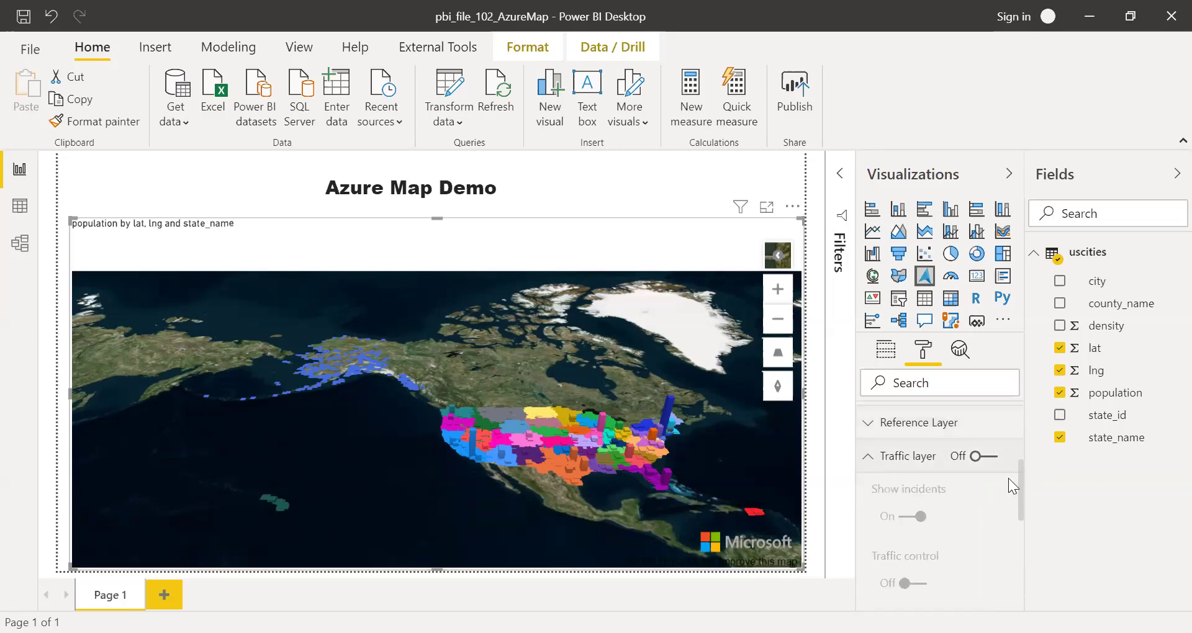
{"action": "left_click", "coordinate": [877, 462]}
{"action": "scroll", "coordinate": [1021, 489], "scroll_direction": "down", "scroll_amount": 1}
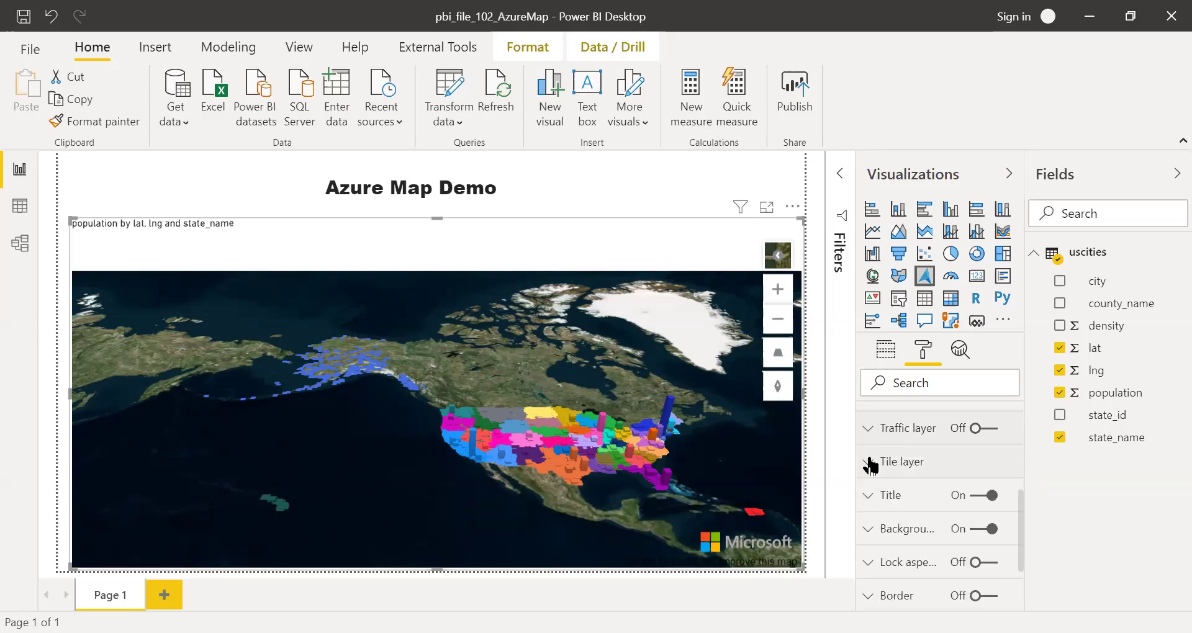
{"action": "left_click", "coordinate": [869, 463]}
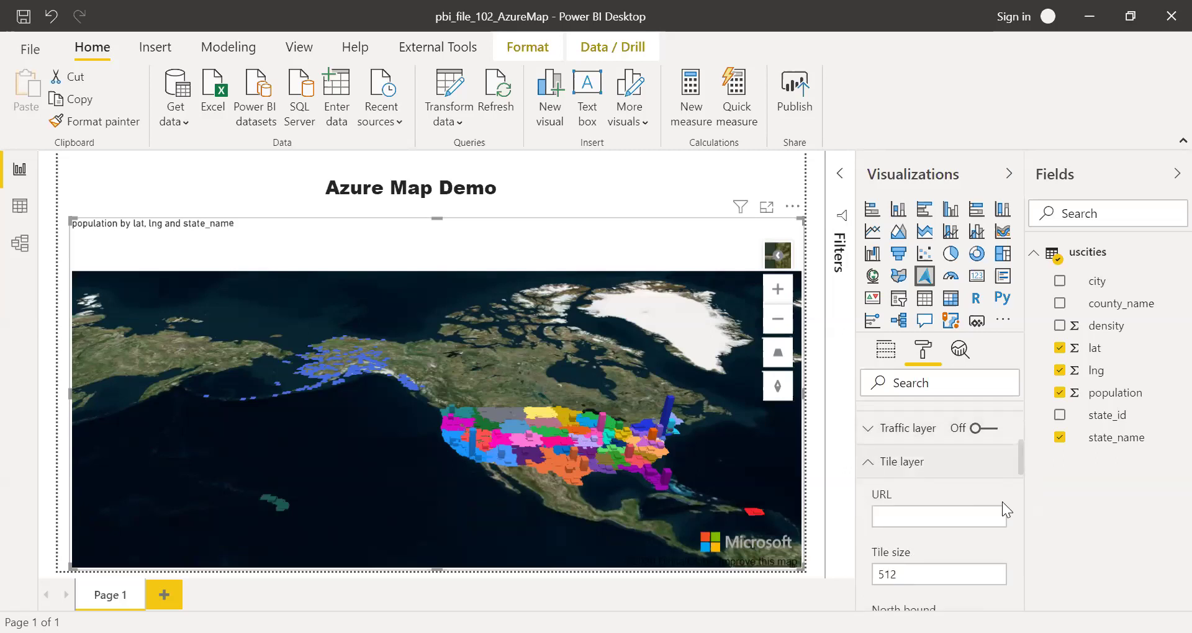
{"action": "left_click", "coordinate": [867, 463]}
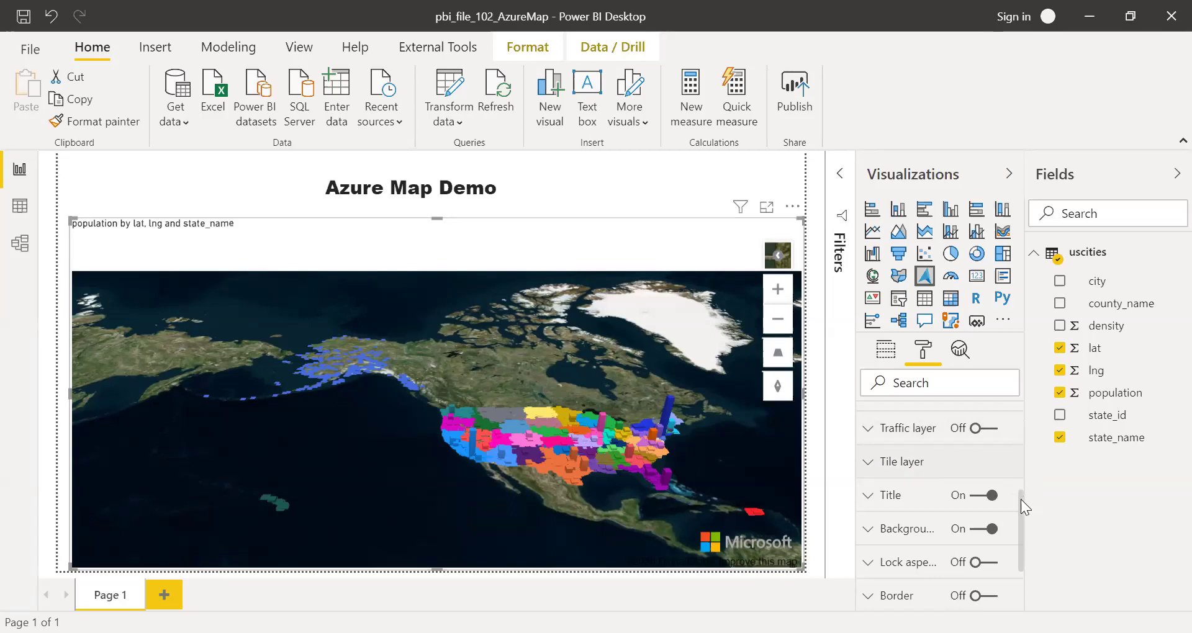
{"action": "scroll", "coordinate": [1020, 499], "scroll_direction": "down", "scroll_amount": 1}
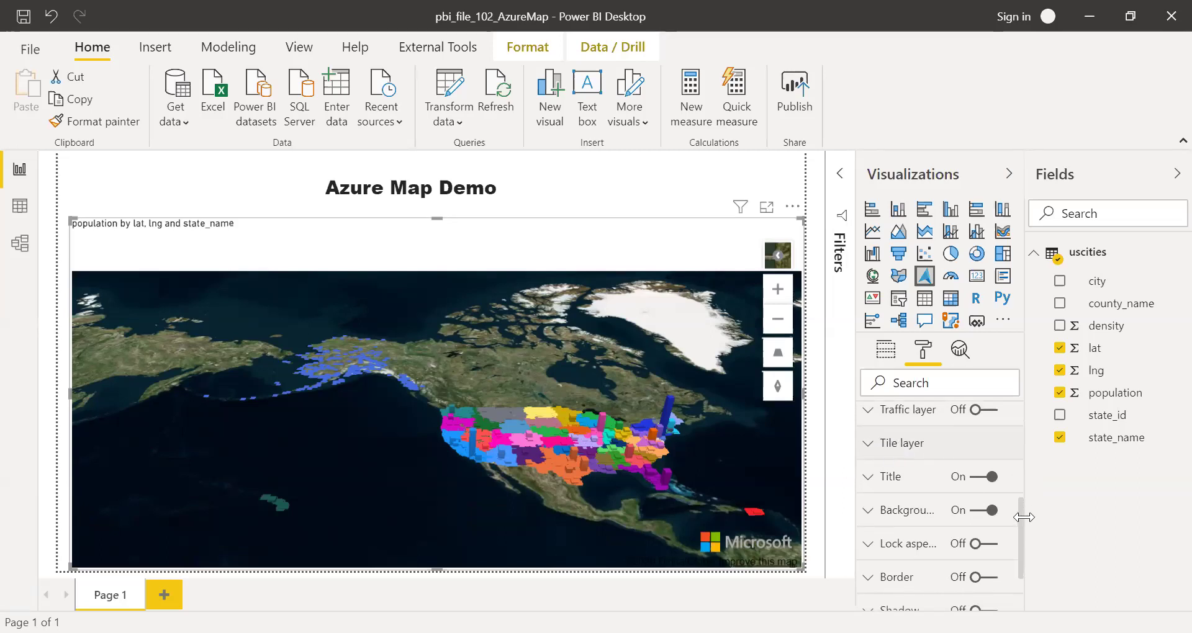
{"action": "scroll", "coordinate": [1019, 520], "scroll_direction": "down", "scroll_amount": 1}
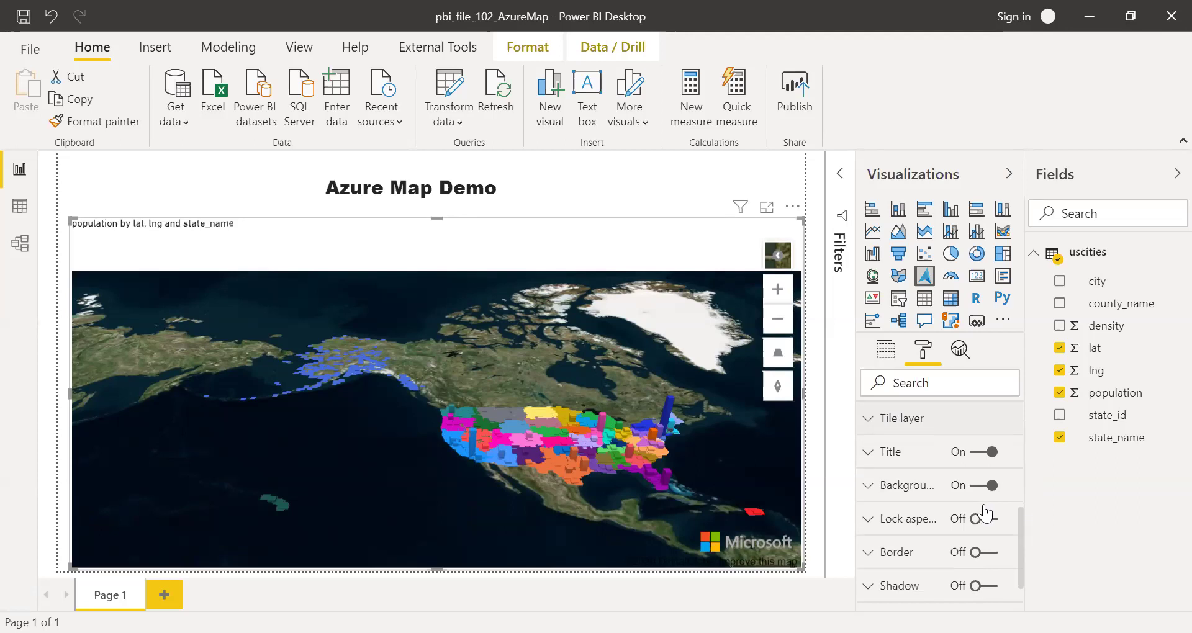
{"action": "left_click", "coordinate": [874, 489]}
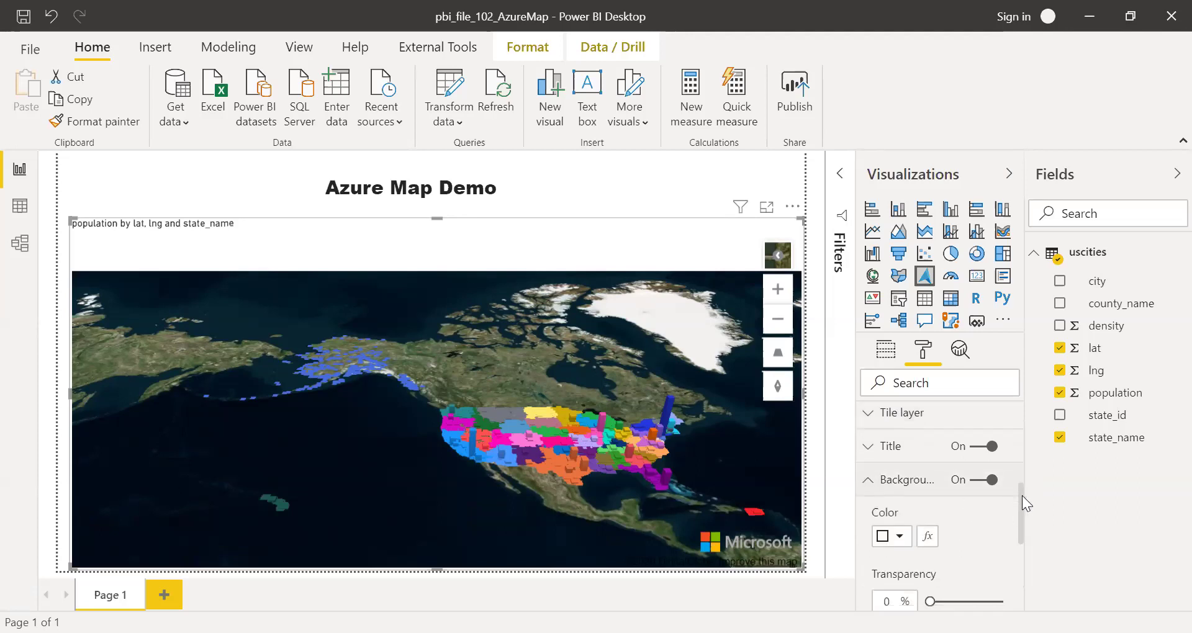
{"action": "scroll", "coordinate": [1022, 495], "scroll_direction": "down", "scroll_amount": 2}
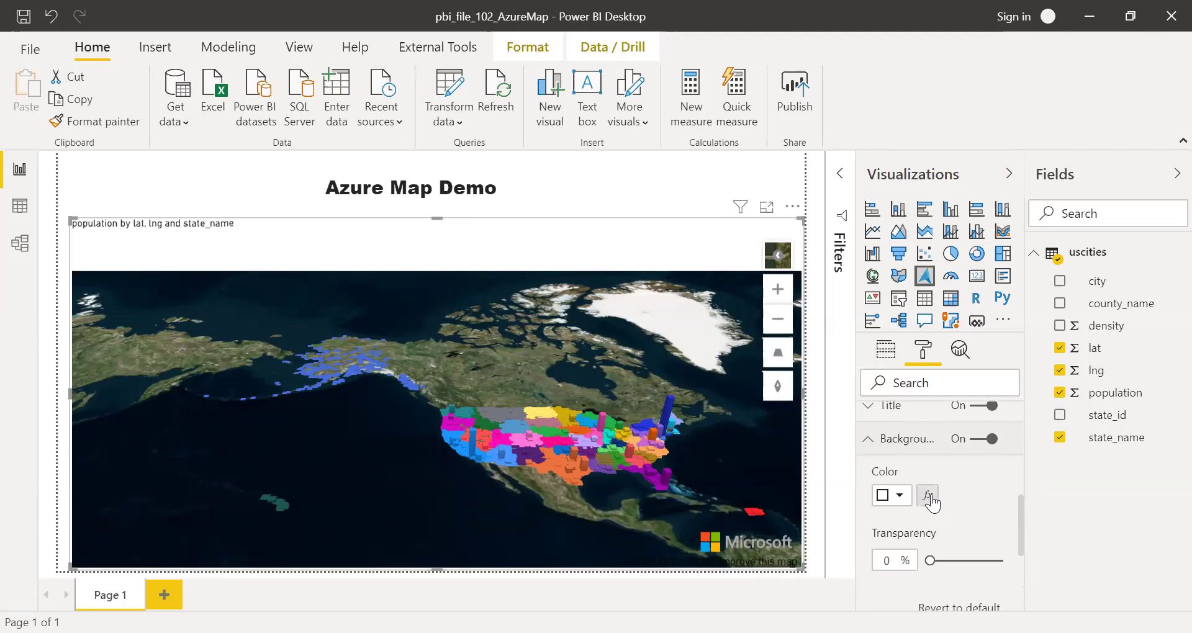
{"action": "left_click", "coordinate": [929, 495]}
{"action": "left_click", "coordinate": [929, 496]}
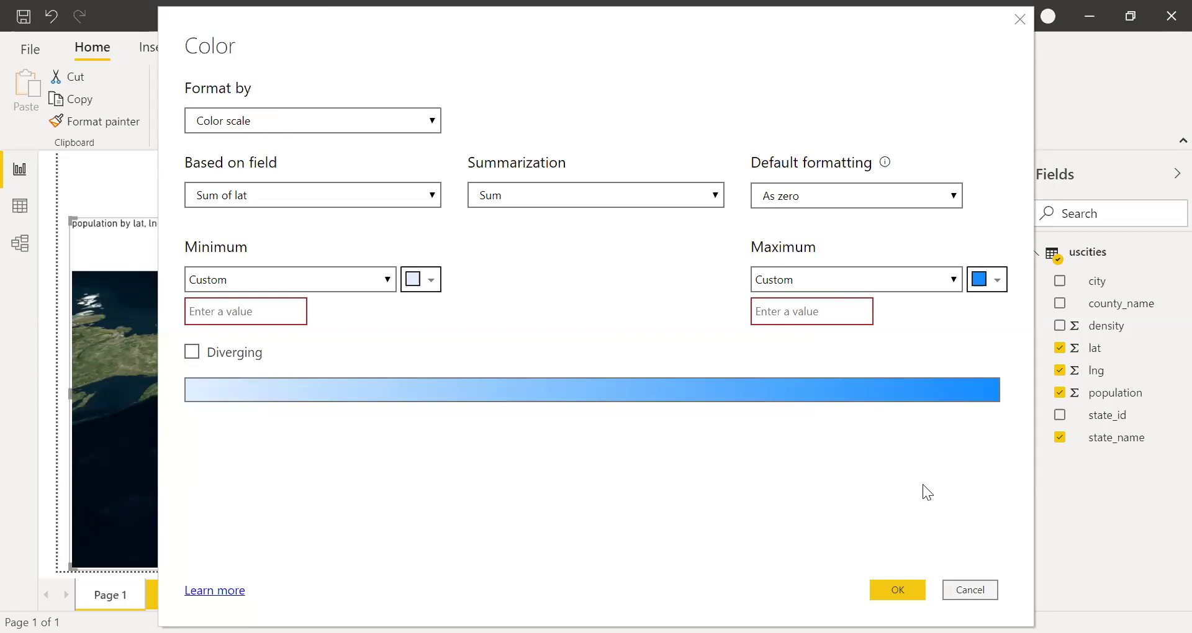
{"action": "key", "text": "Escape"}
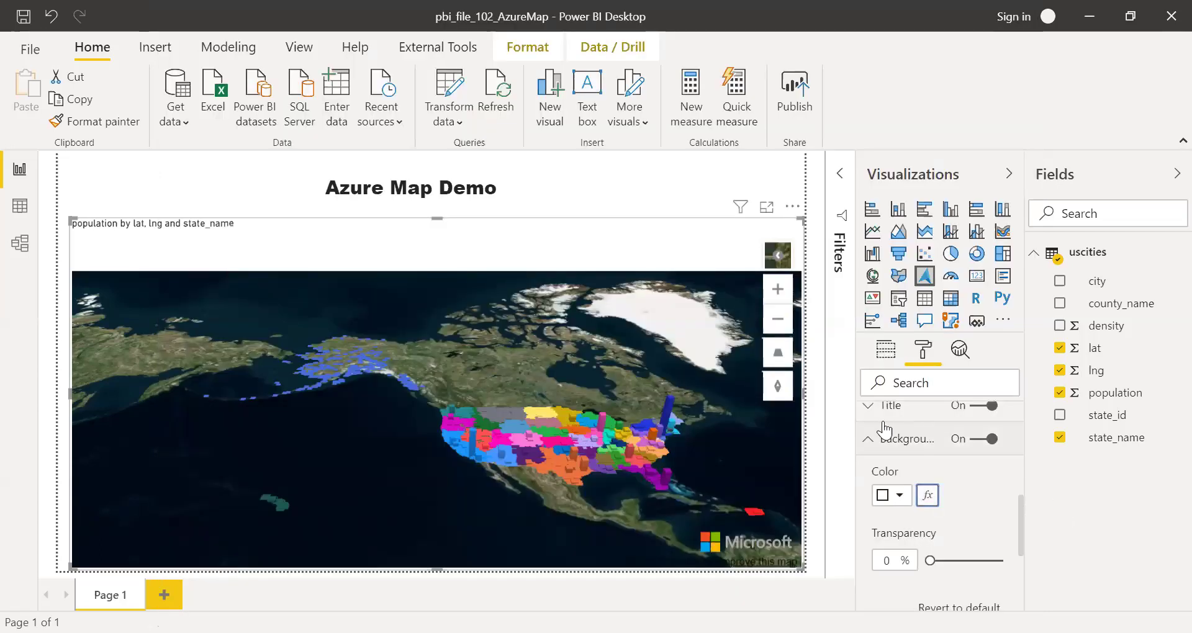
{"action": "left_click", "coordinate": [869, 441]}
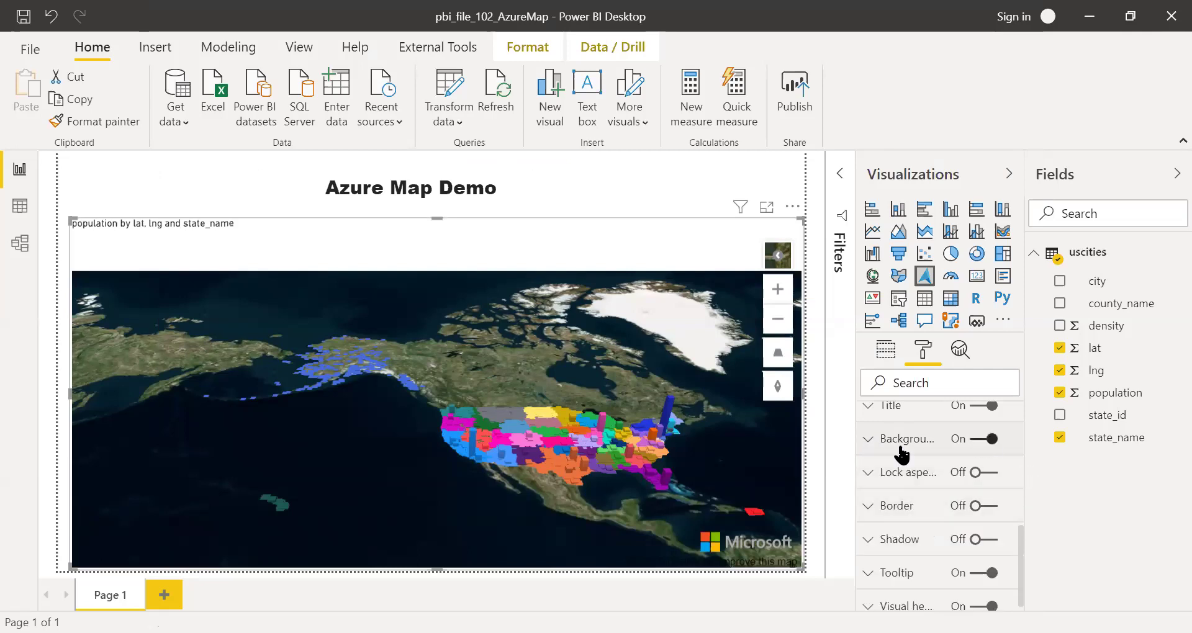
{"action": "left_click_drag", "start_coordinate": [1020, 532], "coordinate": [1020, 538]}
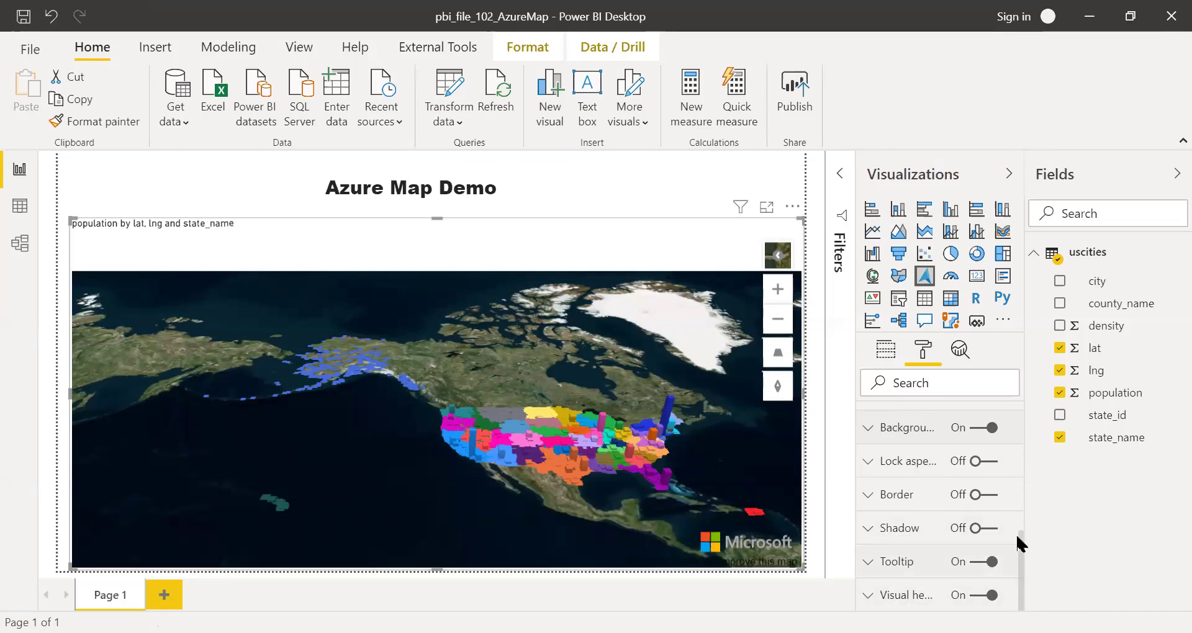
{"action": "left_click_drag", "start_coordinate": [1017, 549], "coordinate": [1023, 406]}
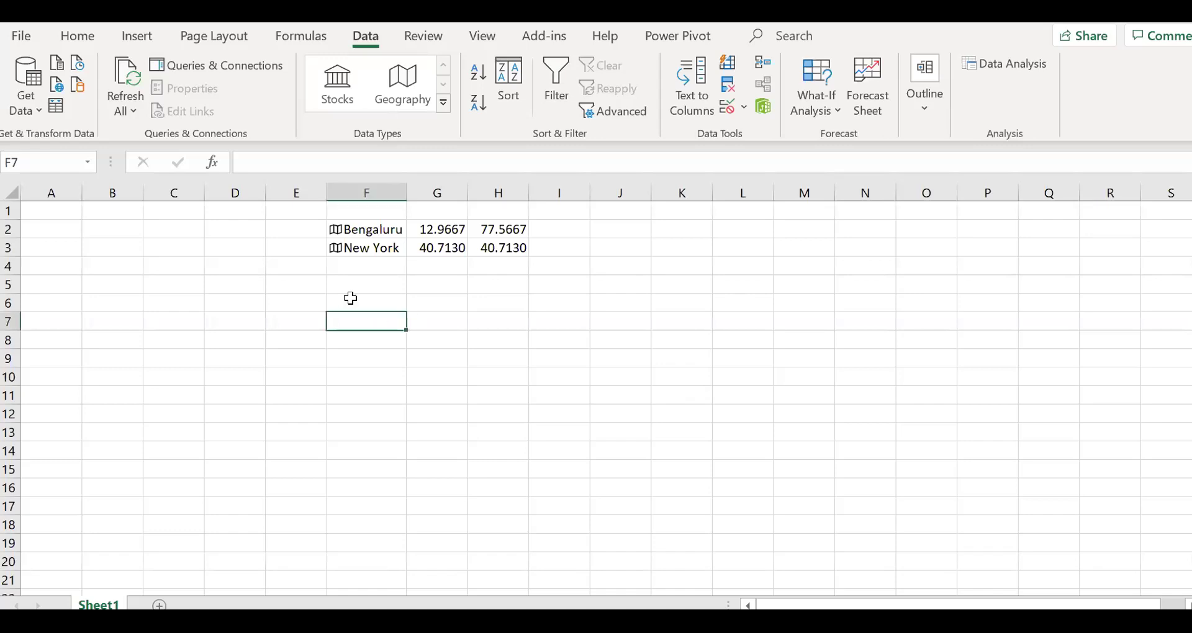
Step: Enter France as plain text in cell F6, below the Bengaluru and New York rows
{"action": "left_click", "coordinate": [351, 298]}
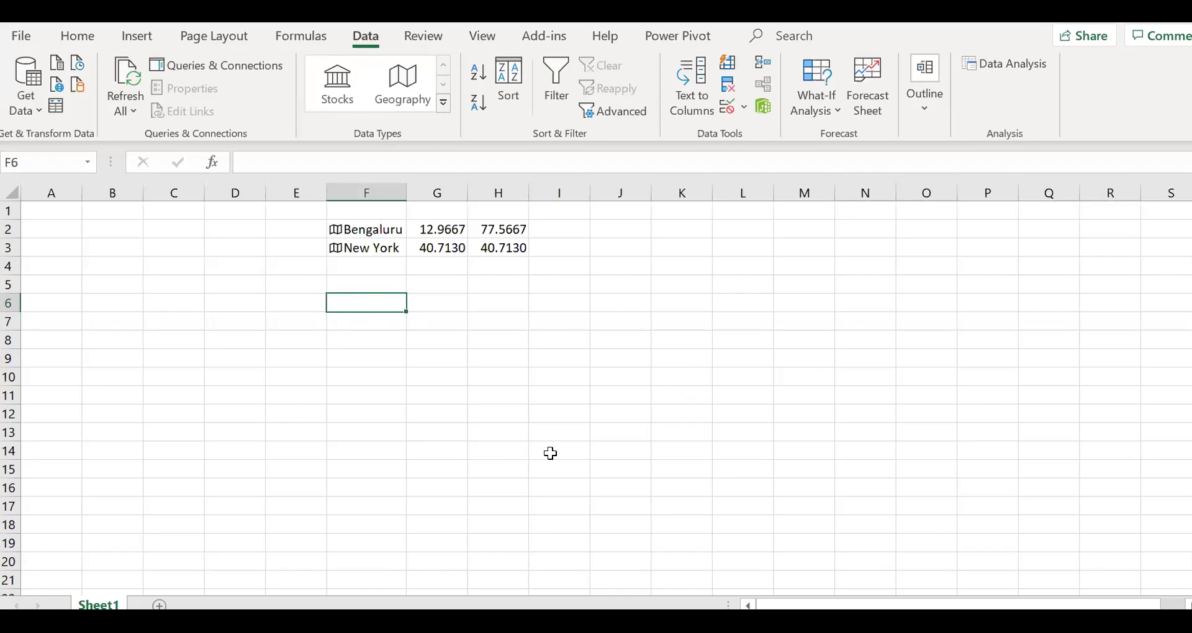
{"action": "type", "text": "France"}
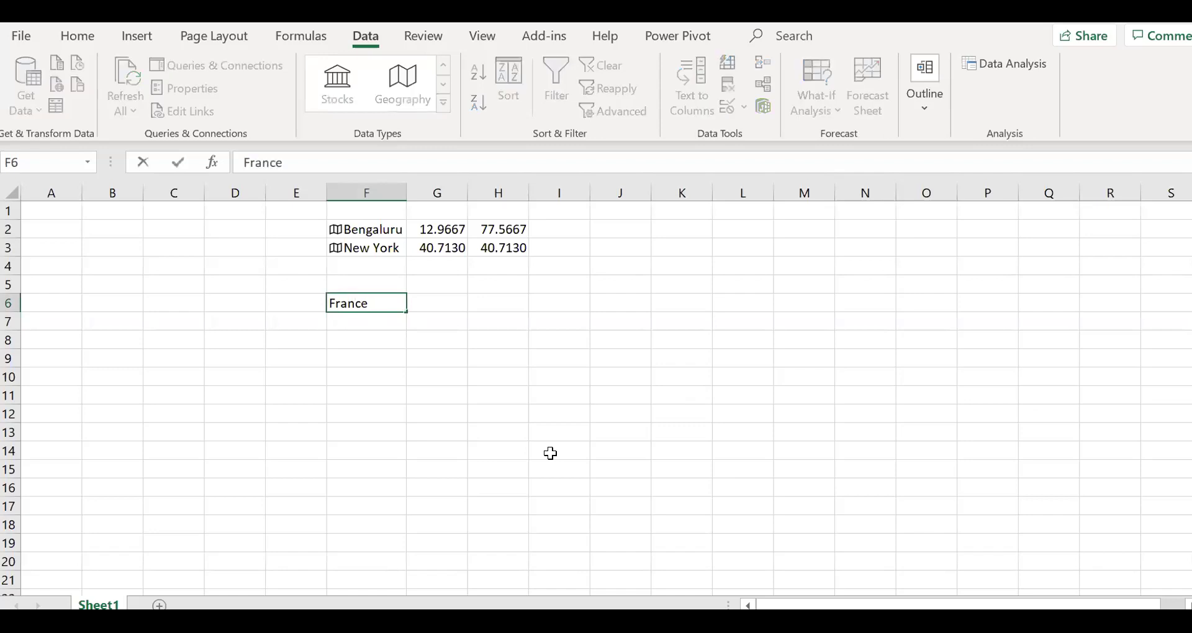
{"action": "key", "text": "Return"}
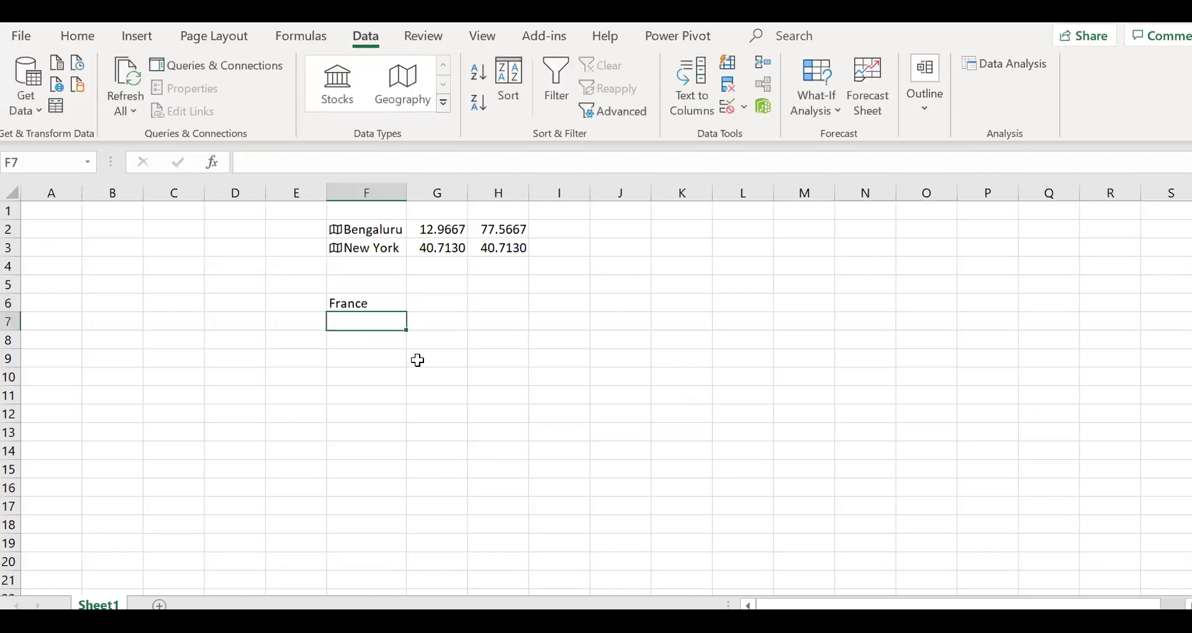
{"action": "left_click_drag", "start_coordinate": [347, 304], "coordinate": [357, 436]}
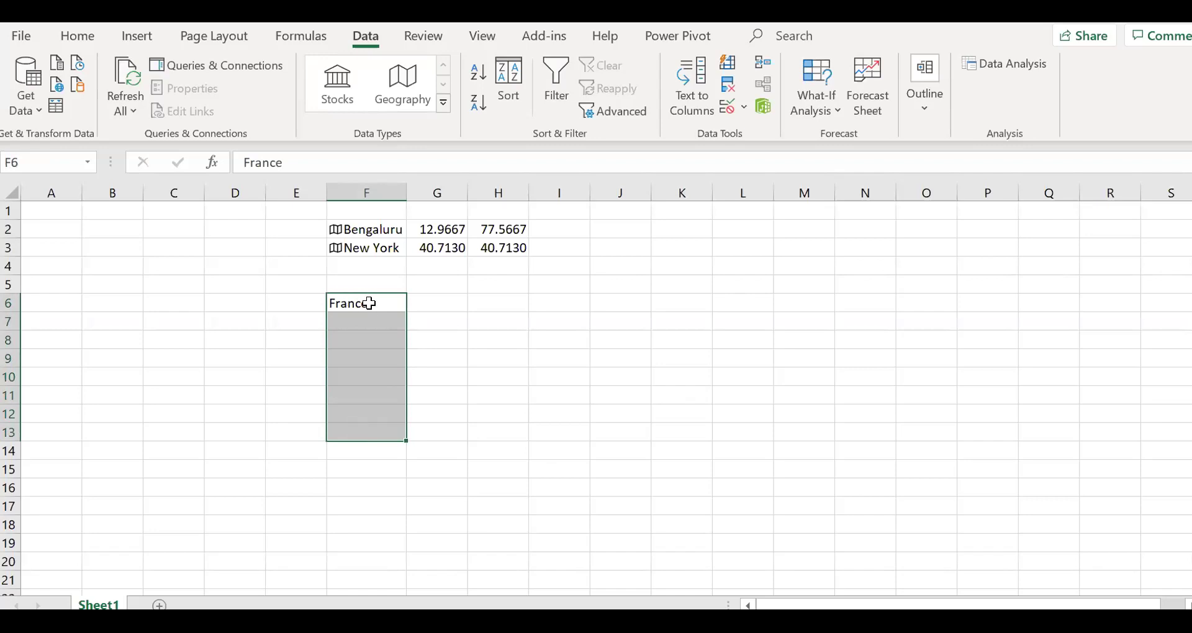
{"action": "left_click", "coordinate": [434, 305]}
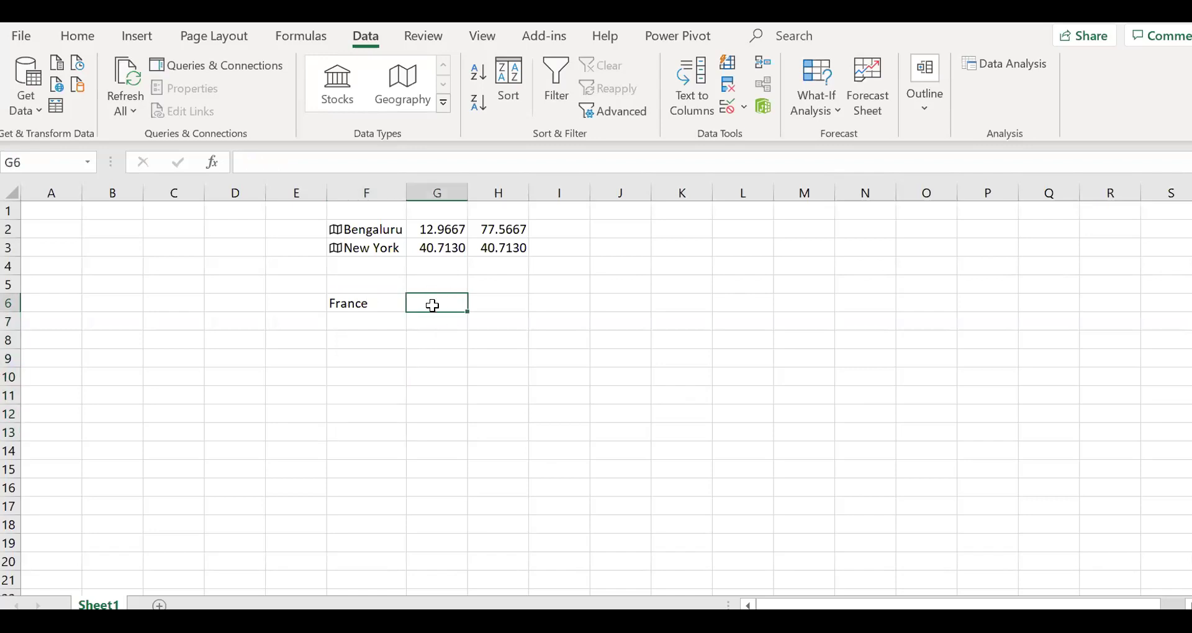
{"action": "left_click", "coordinate": [355, 303]}
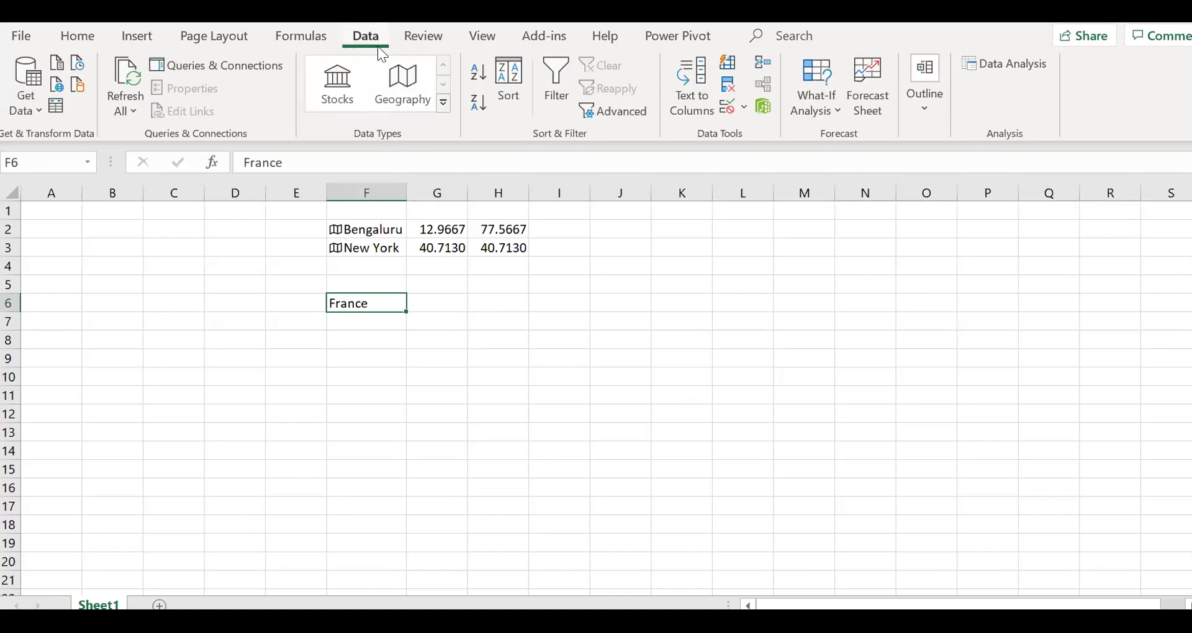
Step: Convert France in F6 to a Geography data type matched to the country, and browse its fields
{"action": "left_click", "coordinate": [403, 93]}
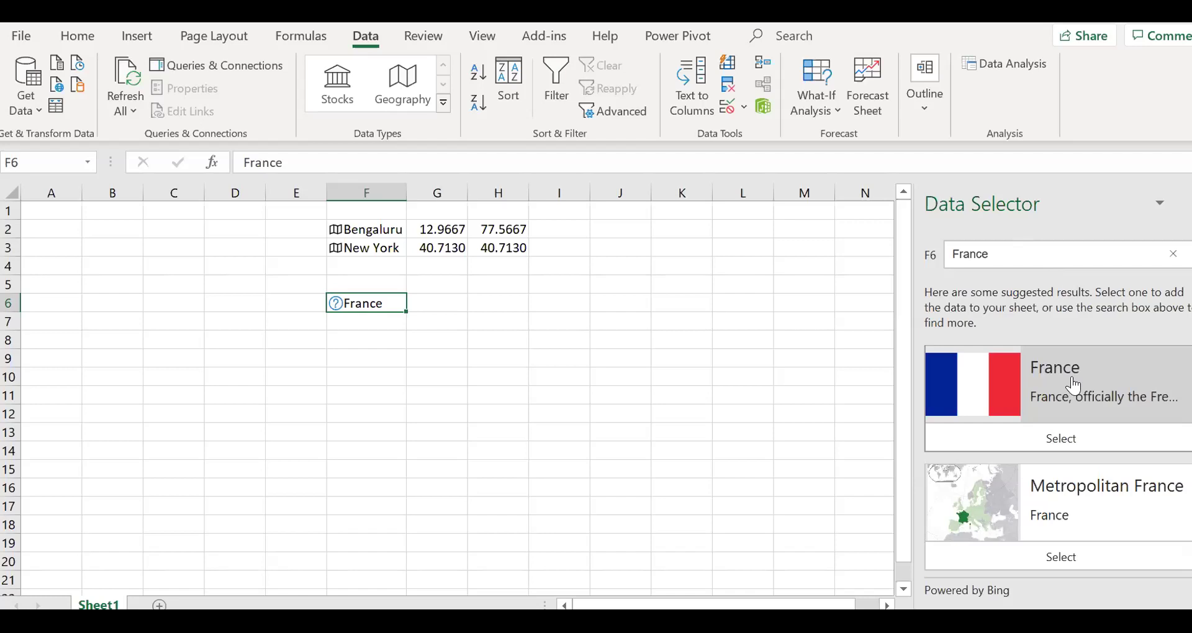
{"action": "left_click", "coordinate": [1071, 438]}
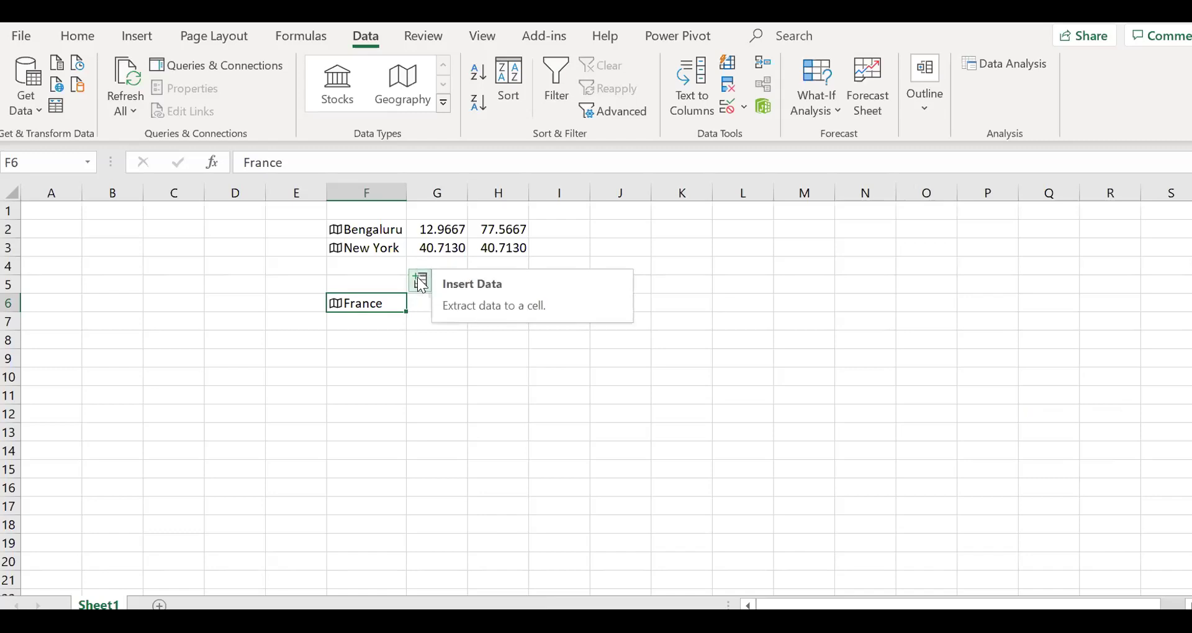
{"action": "left_click", "coordinate": [422, 285]}
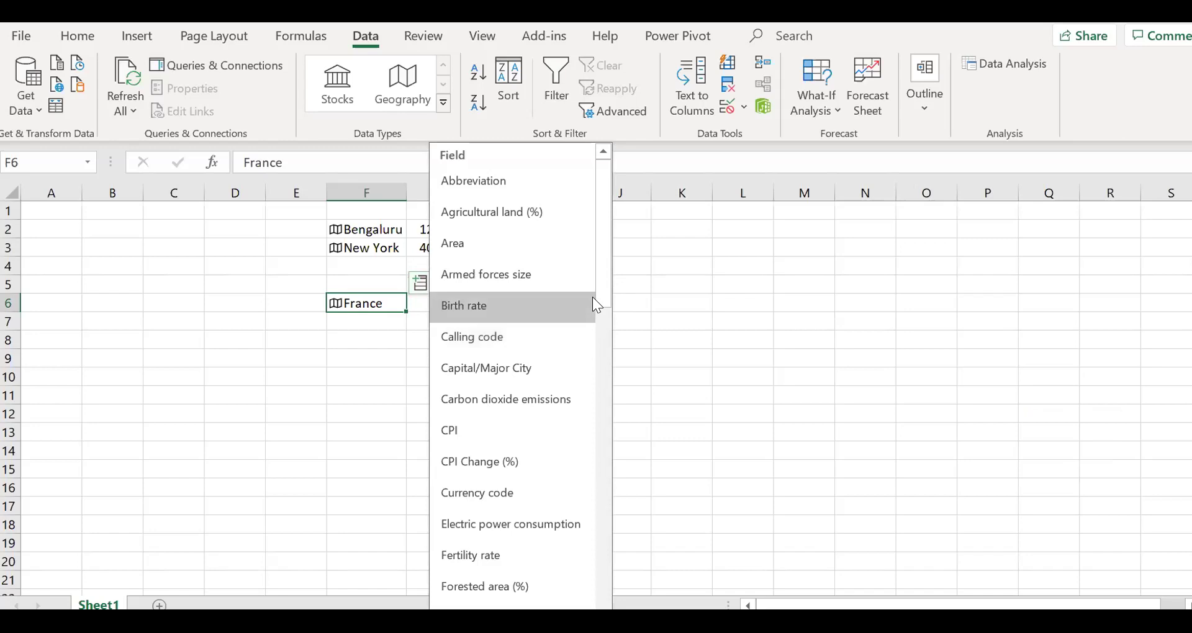
{"action": "left_click_drag", "start_coordinate": [600, 305], "coordinate": [613, 237]}
{"action": "left_click", "coordinate": [666, 264]}
Step: Reopen France's field list and scroll through country fields such as Population
{"action": "left_click", "coordinate": [345, 302]}
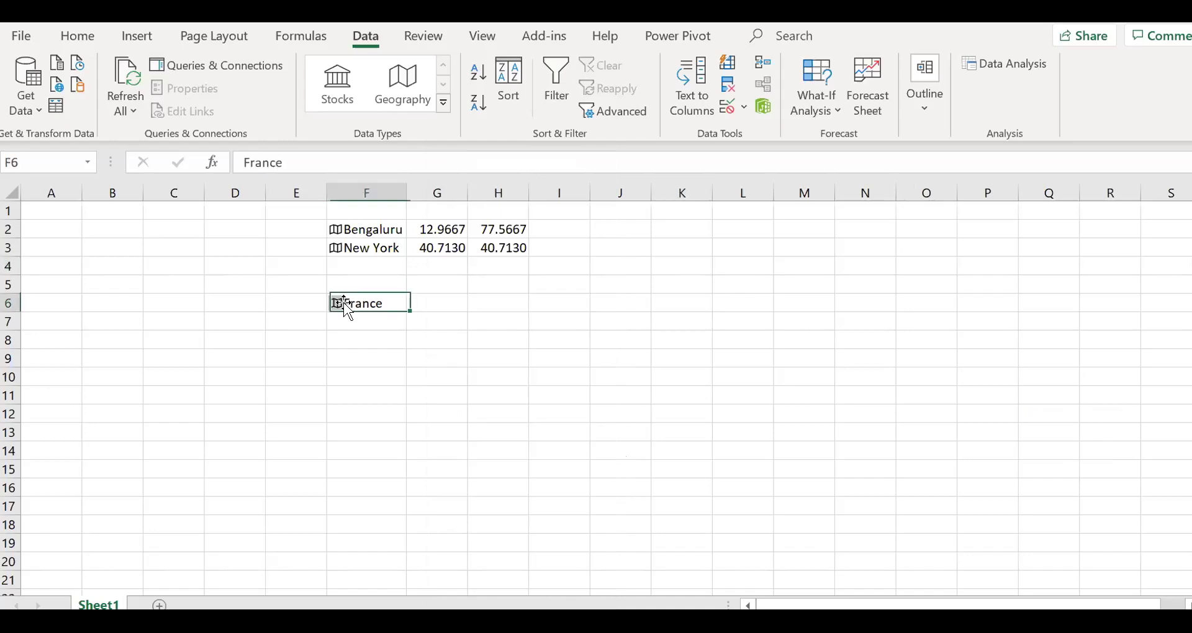
{"action": "left_click", "coordinate": [419, 281]}
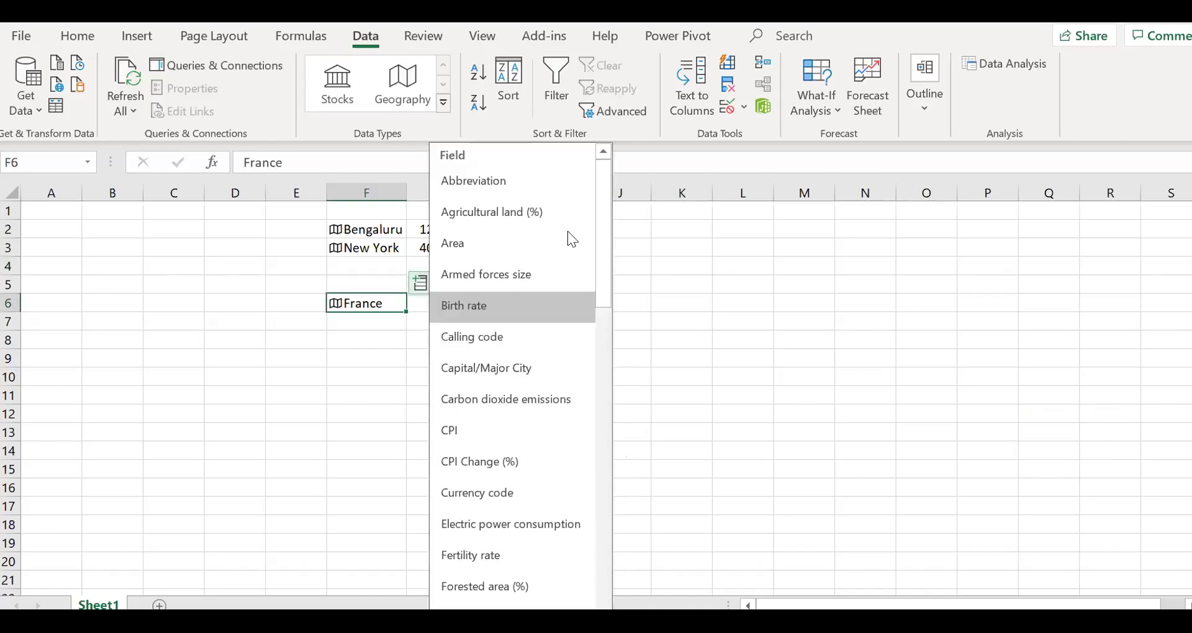
{"action": "left_click_drag", "start_coordinate": [601, 248], "coordinate": [627, 467]}
{"action": "scroll", "coordinate": [626, 510], "scroll_direction": "down", "scroll_amount": 5}
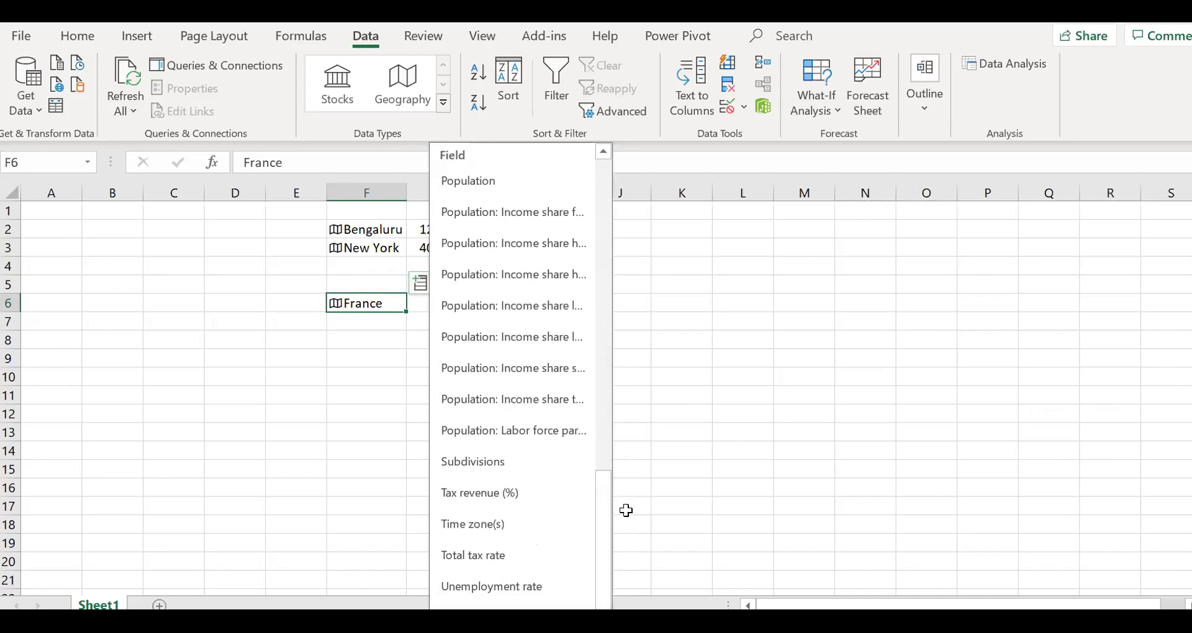
Step: Delete France from F6 and re-enter France as a geography entry in F4
{"action": "left_click", "coordinate": [742, 357]}
{"action": "left_click", "coordinate": [367, 309]}
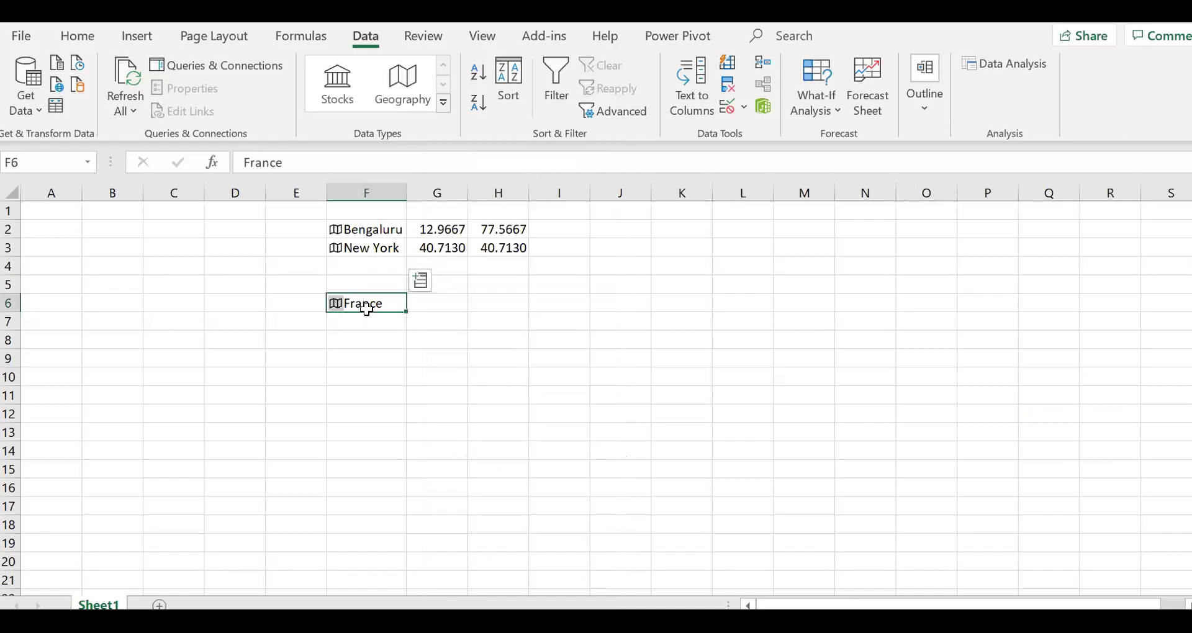
{"action": "key", "text": "Delete"}
{"action": "left_click", "coordinate": [358, 265]}
{"action": "type", "text": "France"}
{"action": "key", "text": "Return"}
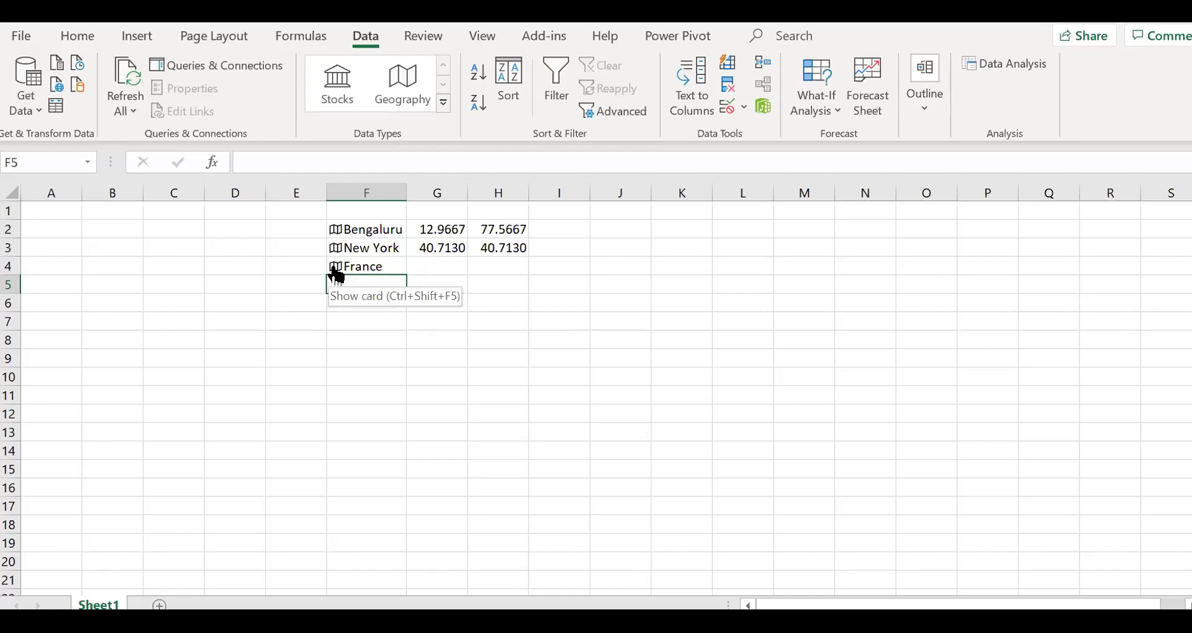
Step: Look over France's data card and available fields, then clear cell F4
{"action": "left_click", "coordinate": [336, 271]}
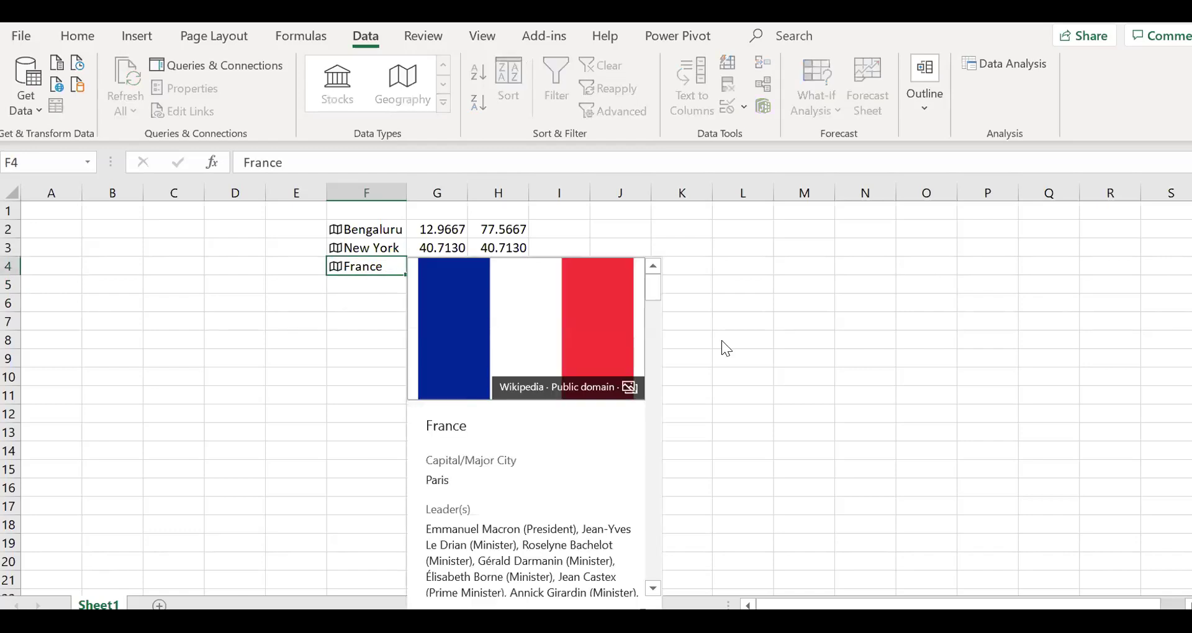
{"action": "key", "text": "Escape"}
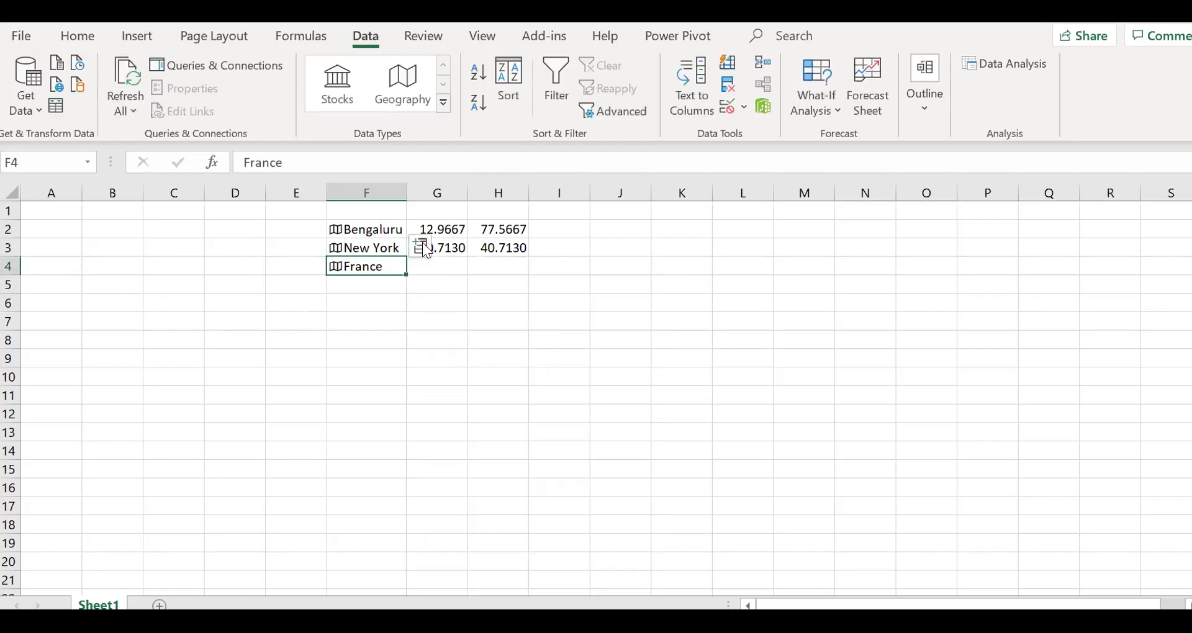
{"action": "left_click", "coordinate": [420, 247]}
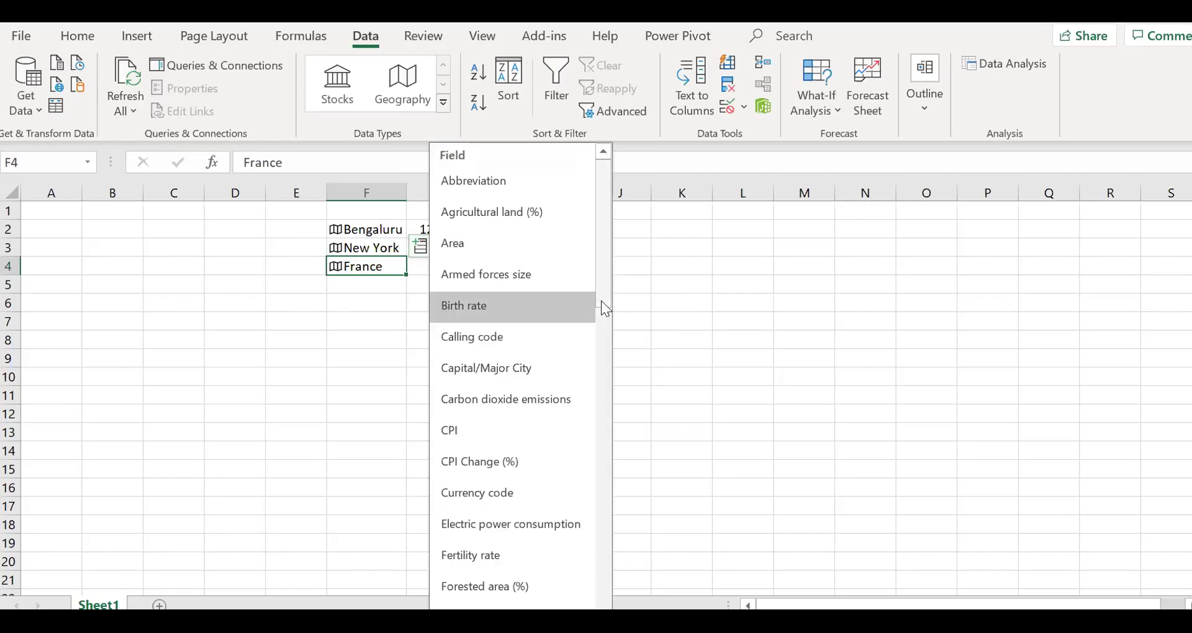
{"action": "scroll", "coordinate": [604, 306], "scroll_direction": "down", "scroll_amount": 4}
{"action": "scroll", "coordinate": [631, 481], "scroll_direction": "down", "scroll_amount": 3}
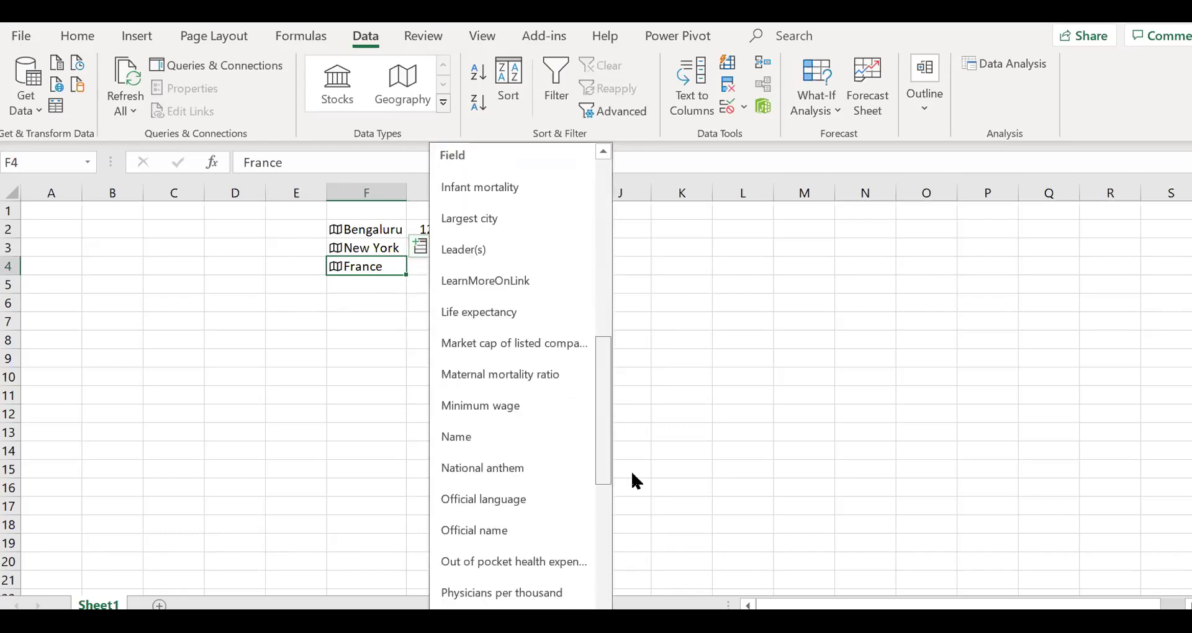
{"action": "scroll", "coordinate": [629, 497], "scroll_direction": "down", "scroll_amount": 1}
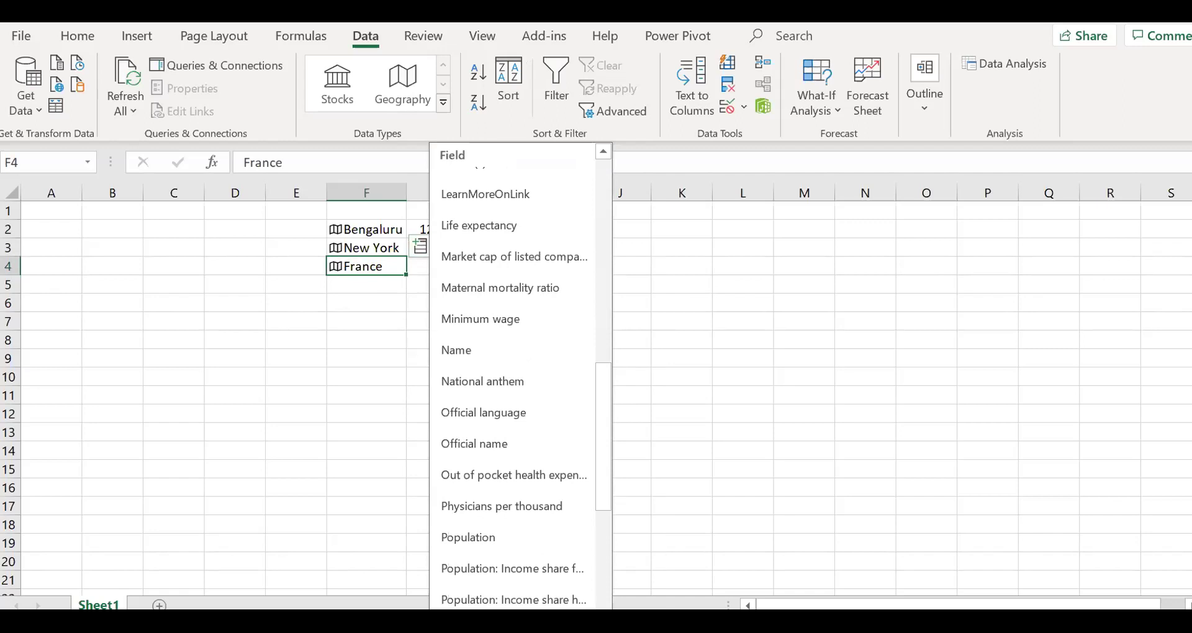
{"action": "key", "text": "Escape"}
{"action": "key", "text": "Delete"}
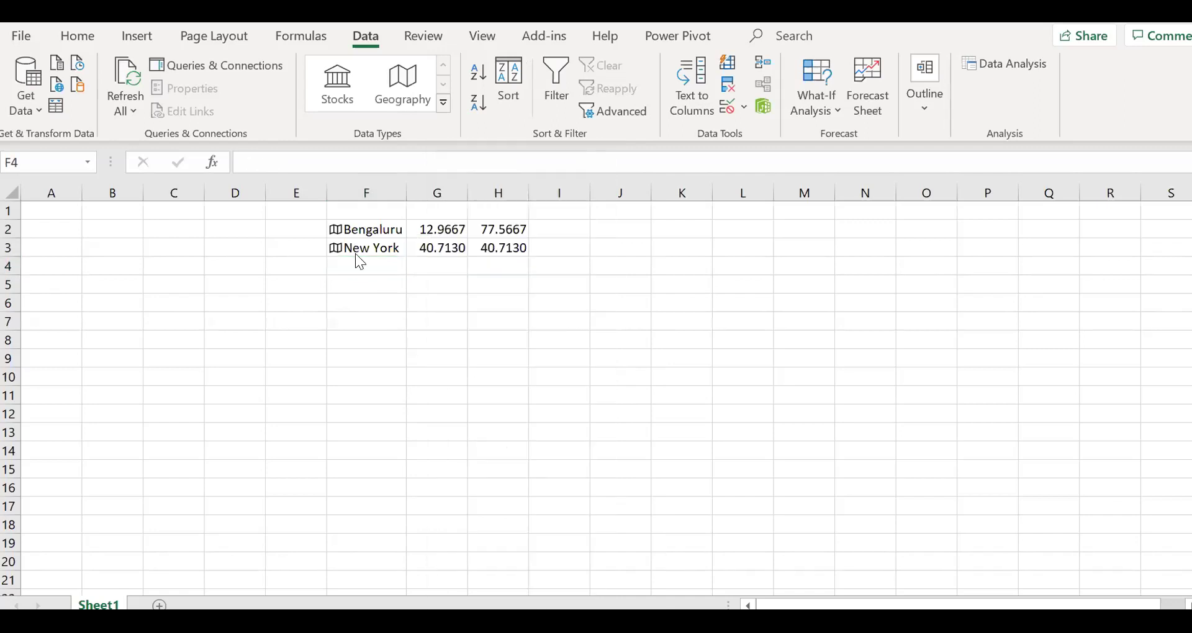
{"action": "left_click", "coordinate": [360, 267]}
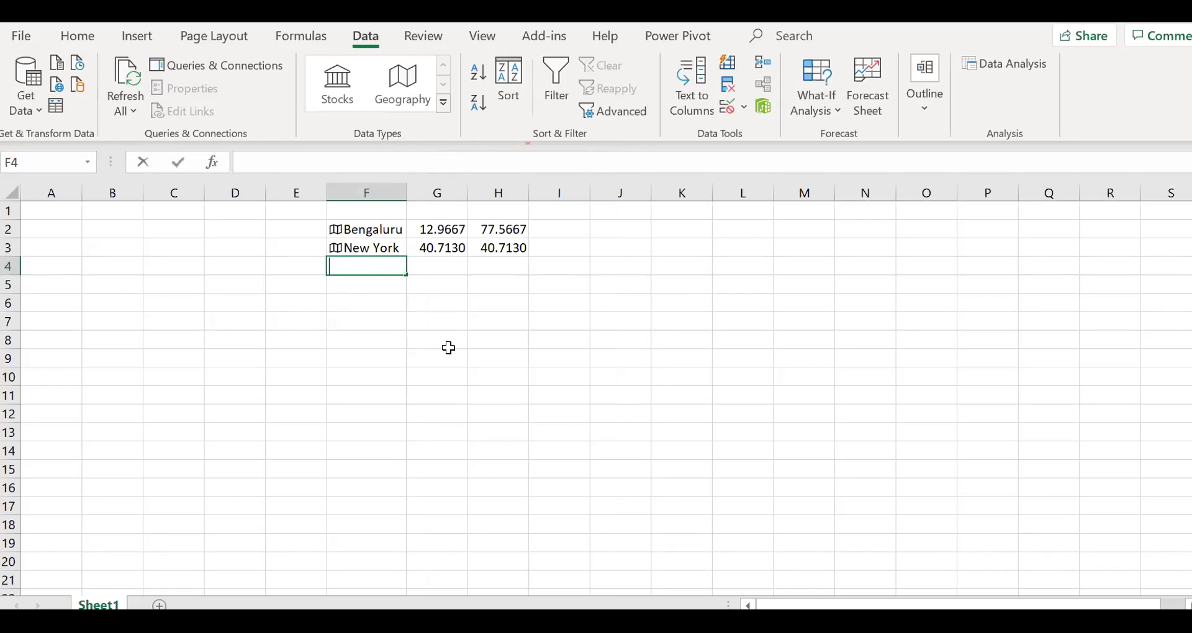
Step: Enter Grenoble in F4 and add its latitude 45.1943 and longitude 5.7317 beside it
{"action": "type", "text": "Grenoble"}
{"action": "key", "text": "Return"}
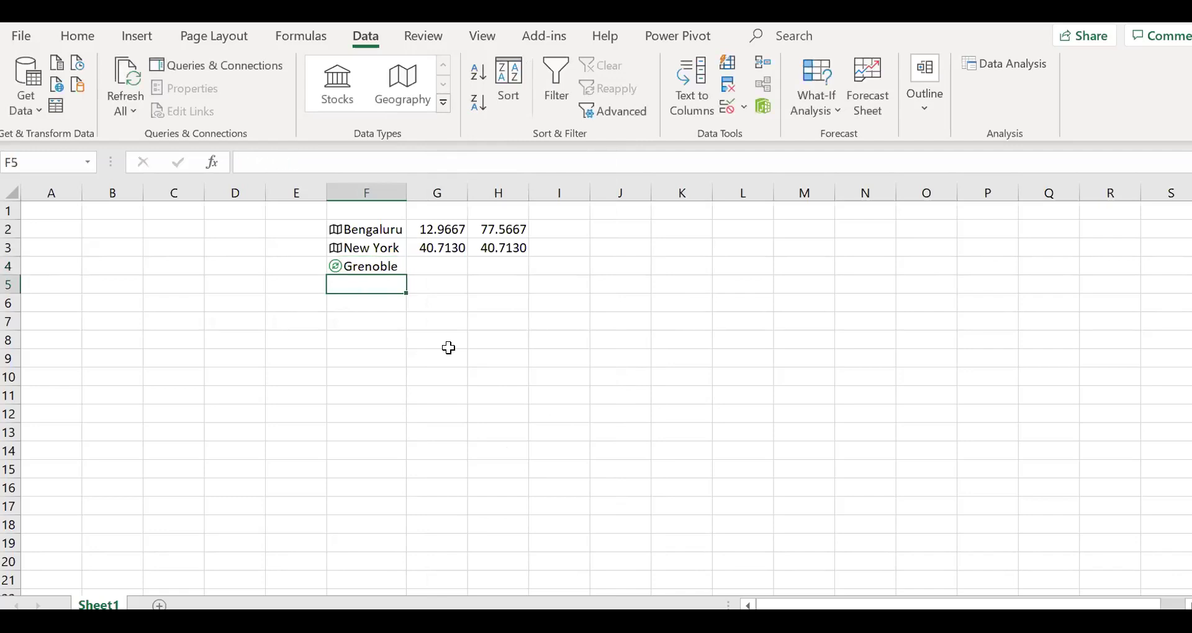
{"action": "left_click", "coordinate": [377, 266]}
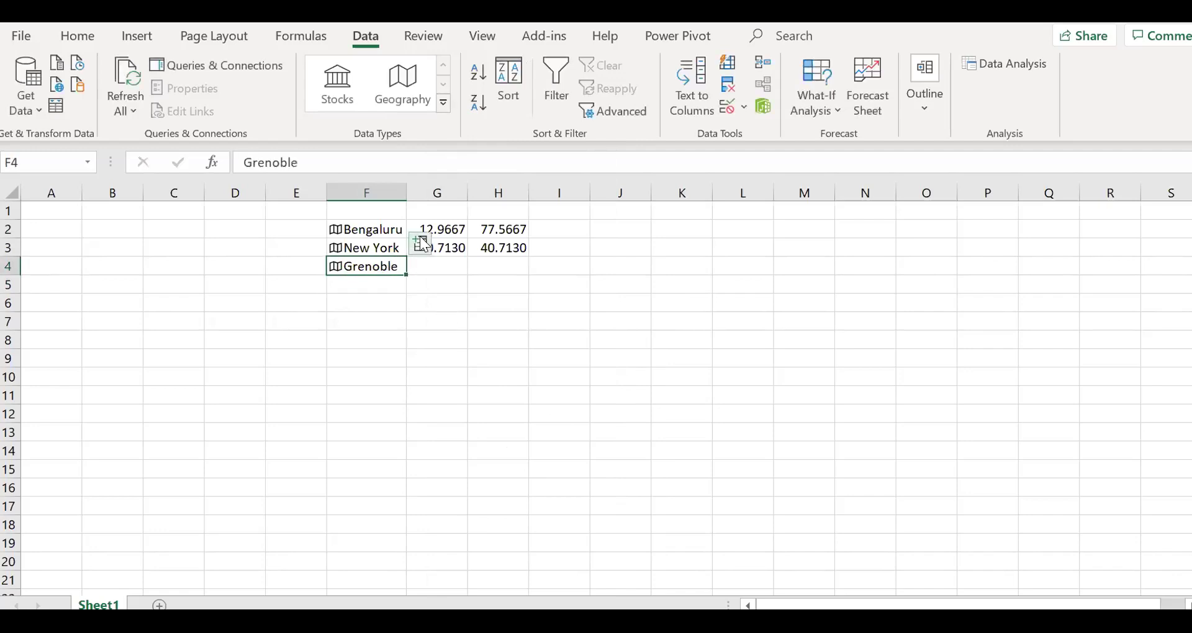
{"action": "left_click", "coordinate": [420, 245]}
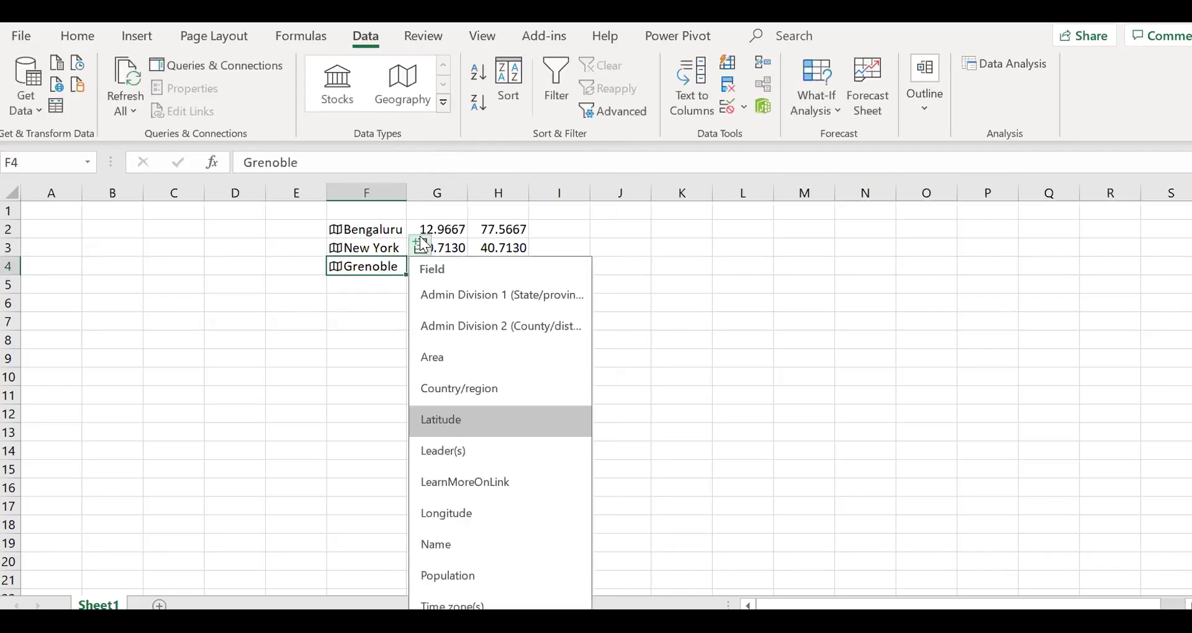
{"action": "left_click", "coordinate": [450, 418]}
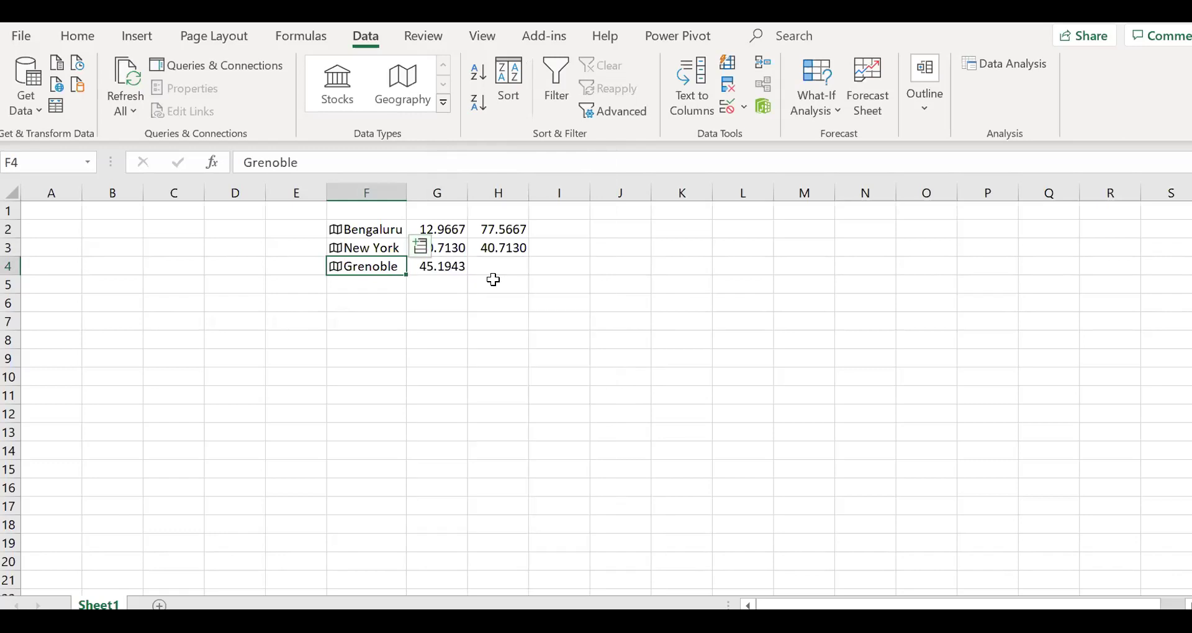
{"action": "left_click", "coordinate": [422, 249]}
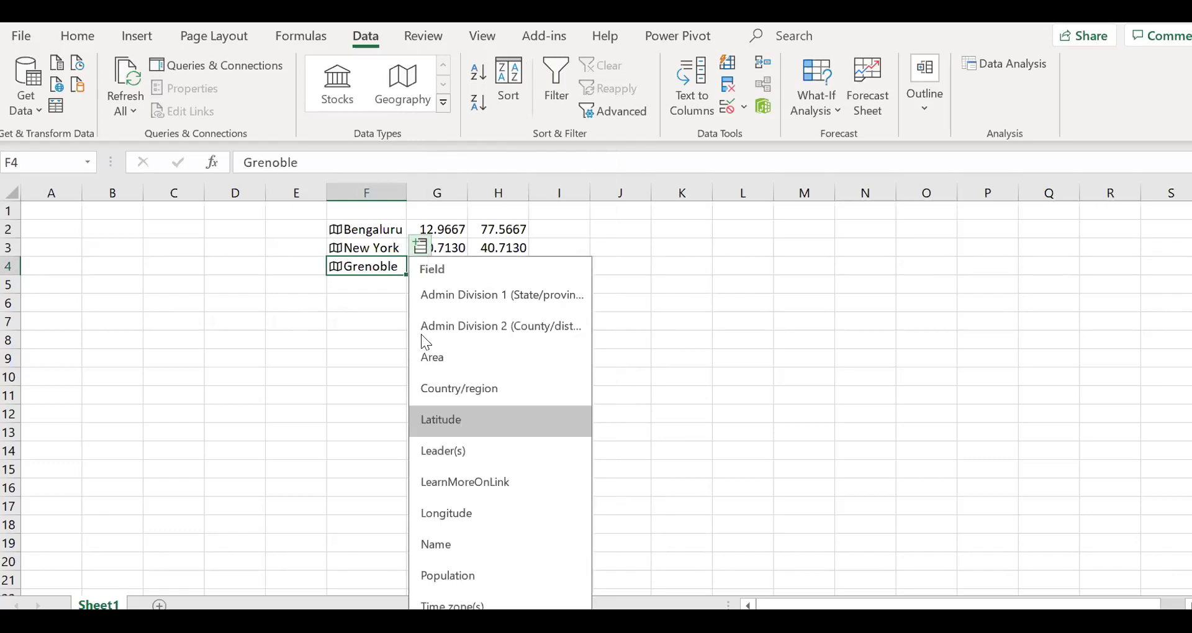
{"action": "left_click", "coordinate": [444, 510]}
{"action": "left_click", "coordinate": [344, 299]}
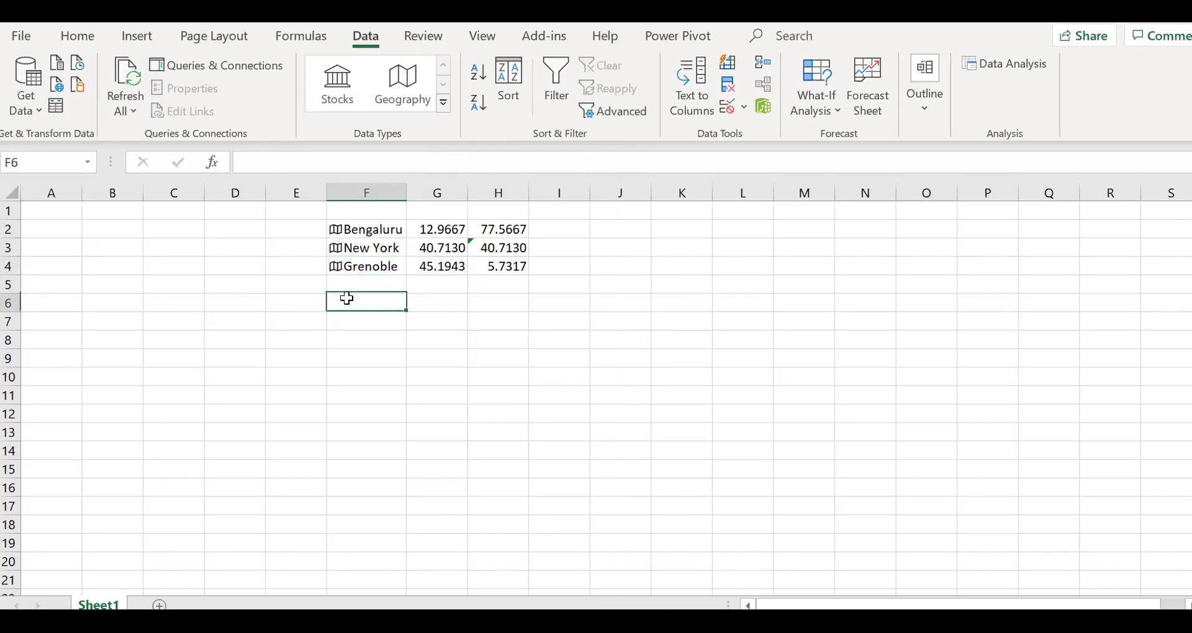
Step: Enter Chennai in F5 and add its latitude 13.0118 and longitude 80.2215 beside it
{"action": "left_click", "coordinate": [358, 284]}
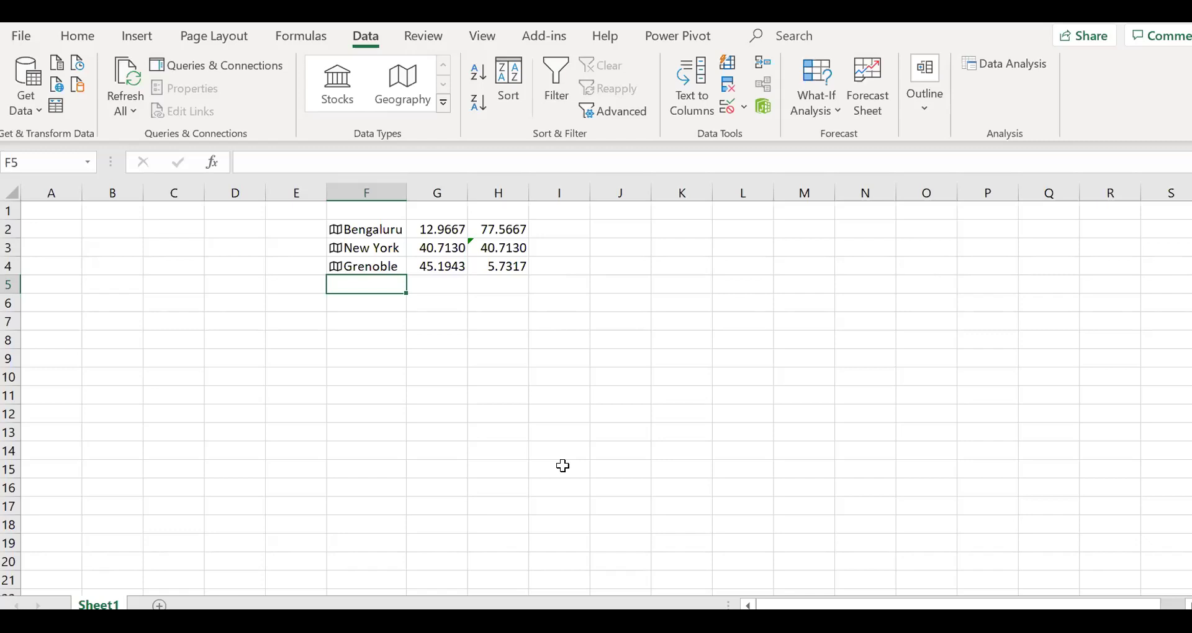
{"action": "type", "text": "Chennai"}
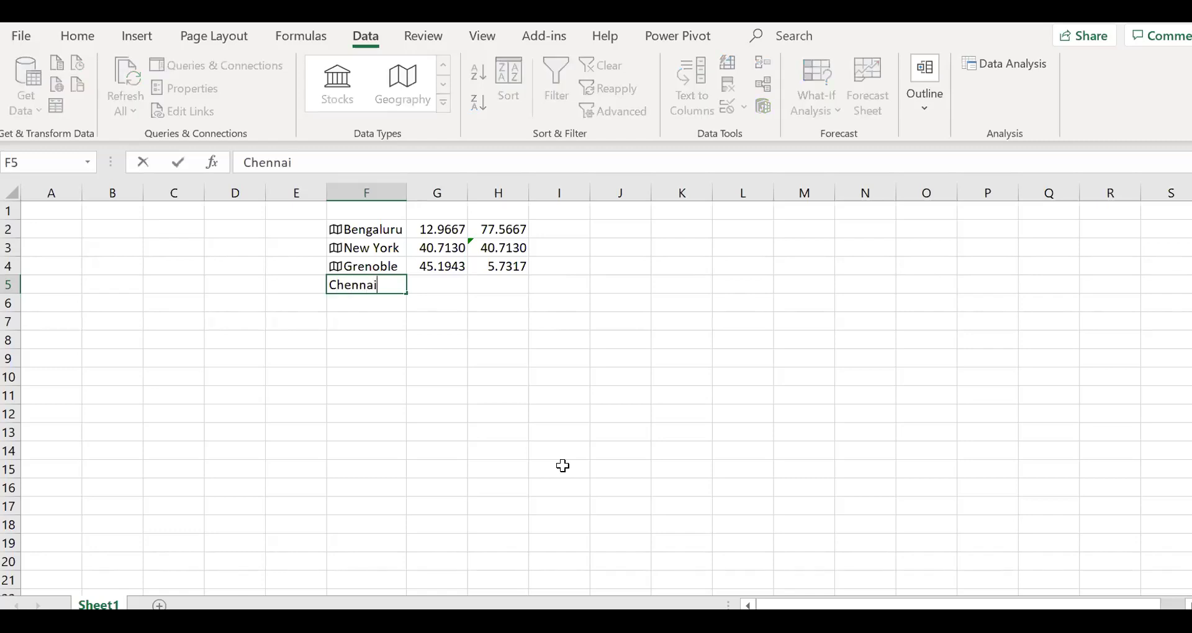
{"action": "key", "text": "Return"}
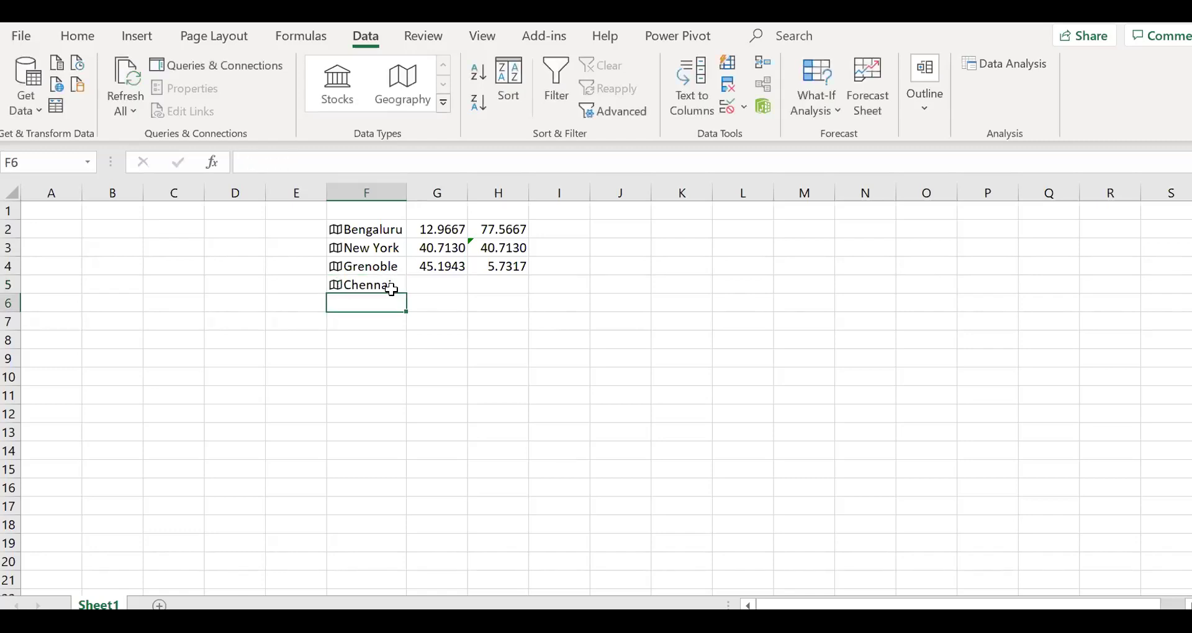
{"action": "left_click", "coordinate": [366, 283]}
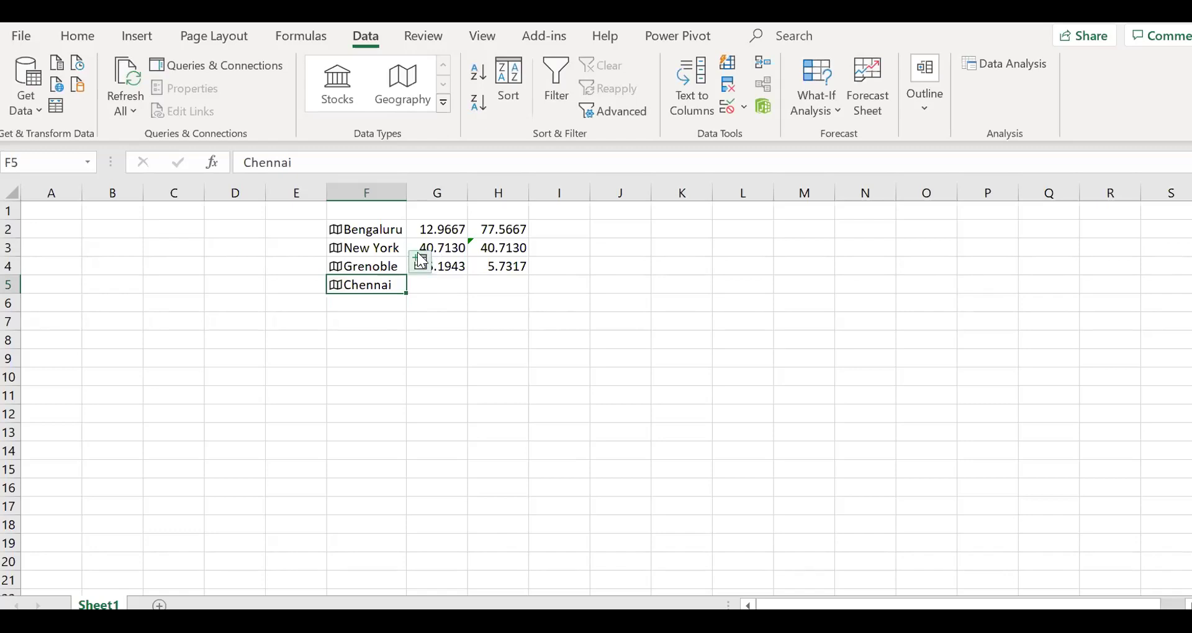
{"action": "left_click", "coordinate": [420, 260]}
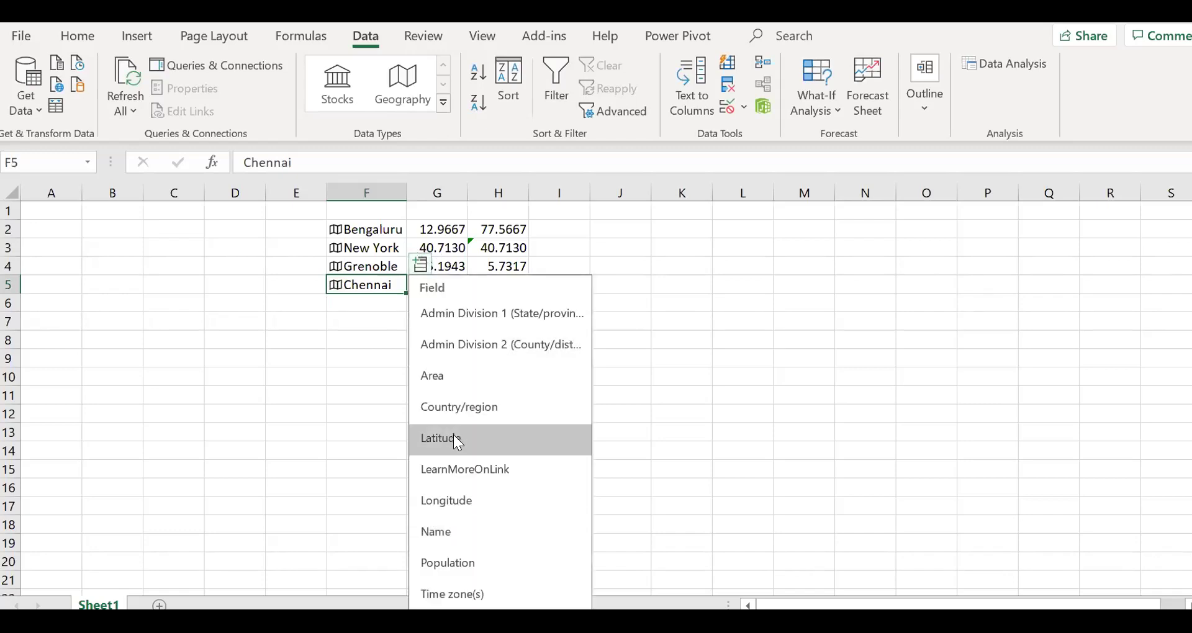
{"action": "left_click", "coordinate": [457, 439]}
{"action": "left_click", "coordinate": [420, 263]}
{"action": "left_click", "coordinate": [459, 502]}
{"action": "left_click", "coordinate": [566, 304]}
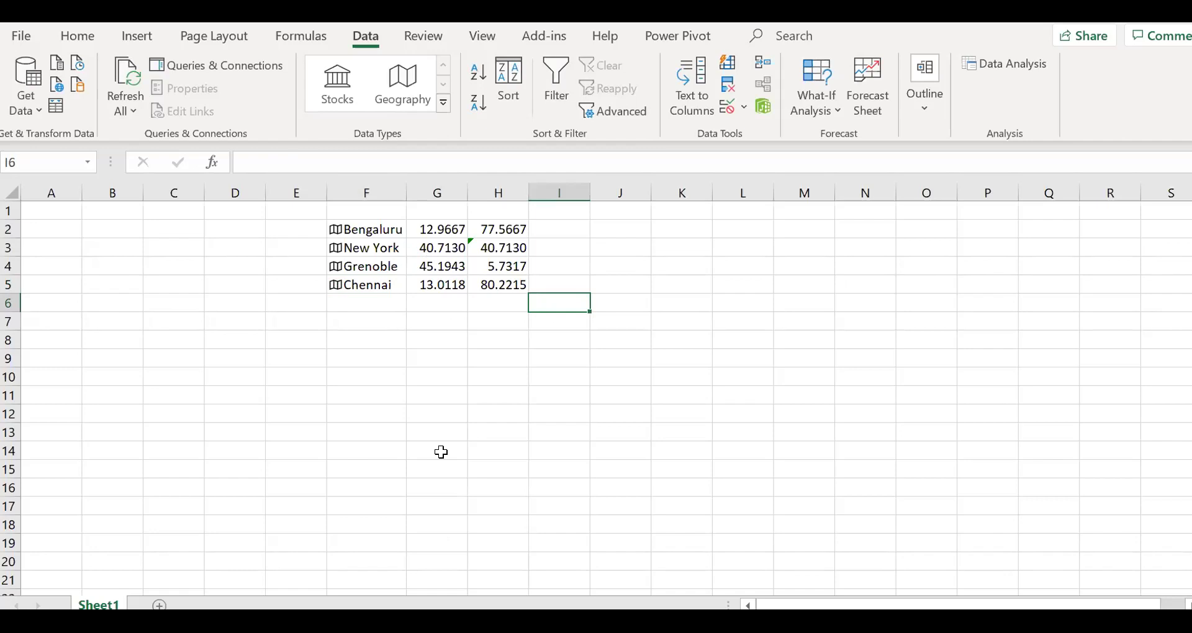
Step: Type Mumbai in F7 and New Delhi below it in F8
{"action": "left_click", "coordinate": [367, 343]}
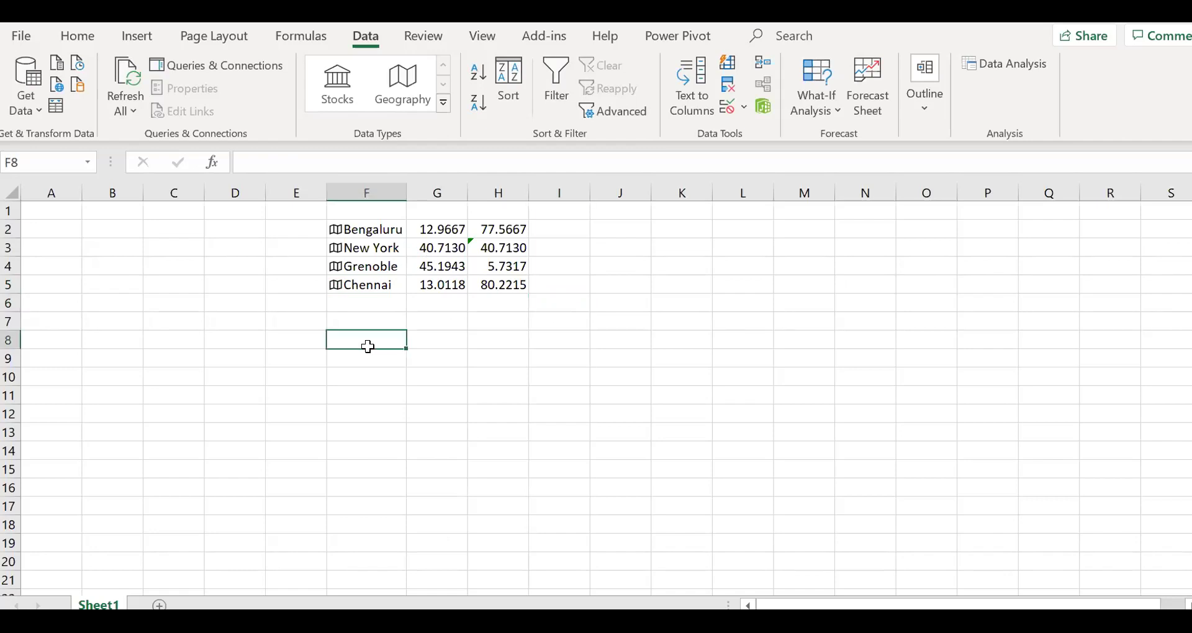
{"action": "left_click", "coordinate": [368, 319]}
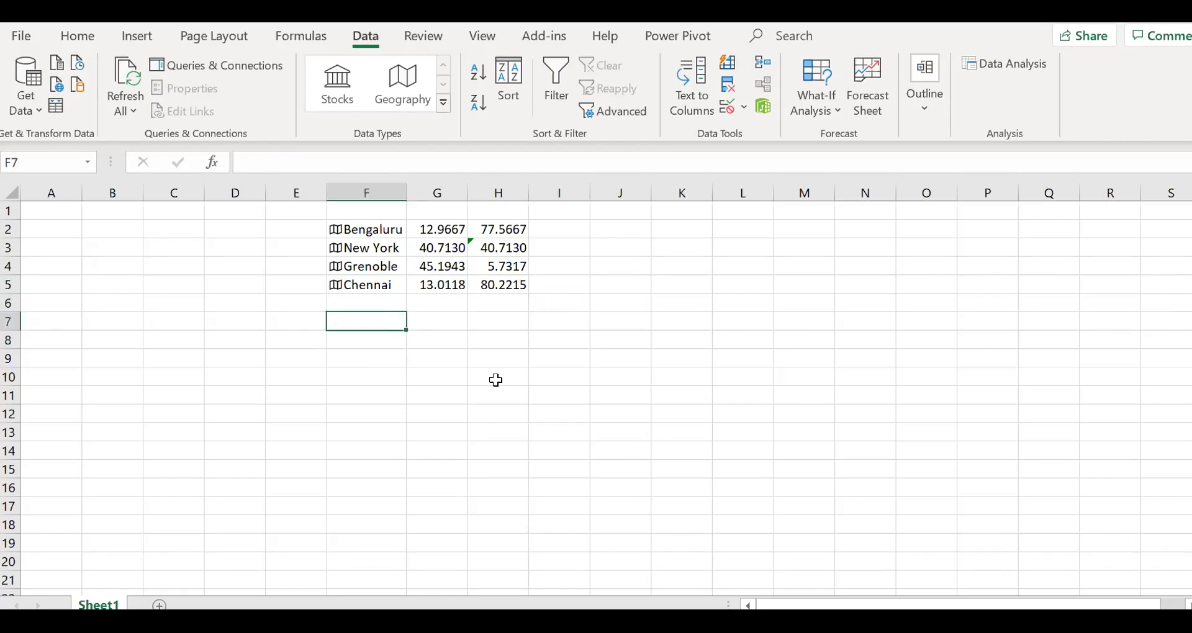
{"action": "type", "text": "Mumbai"}
{"action": "key", "text": "Return"}
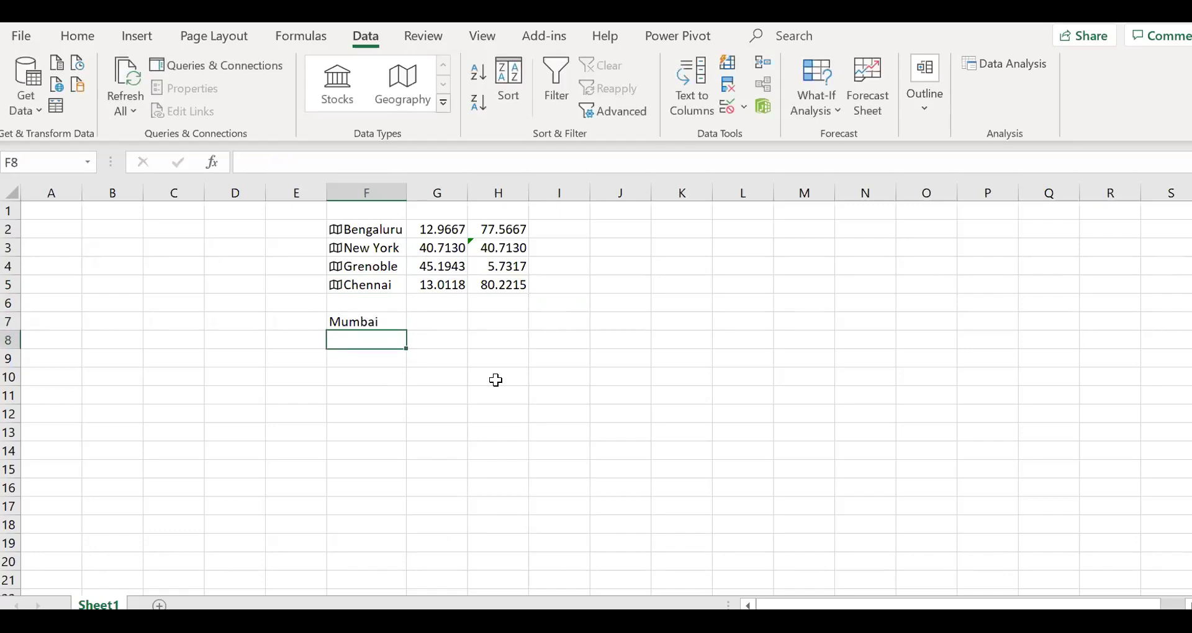
{"action": "type", "text": "N"}
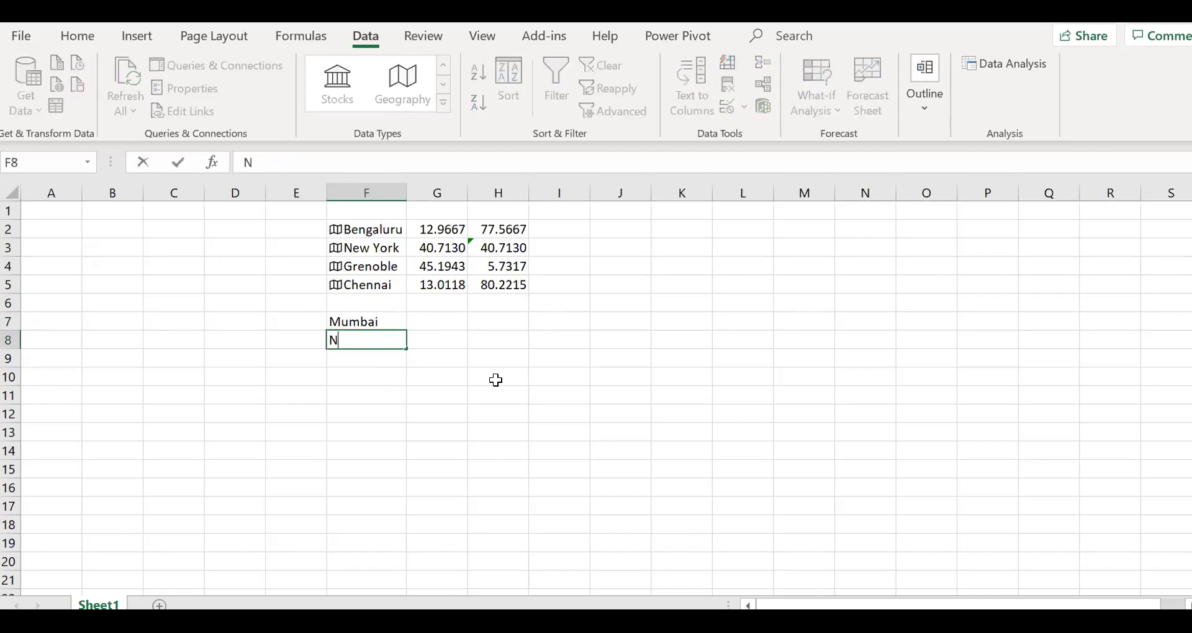
{"action": "type", "text": "ew Delhi"}
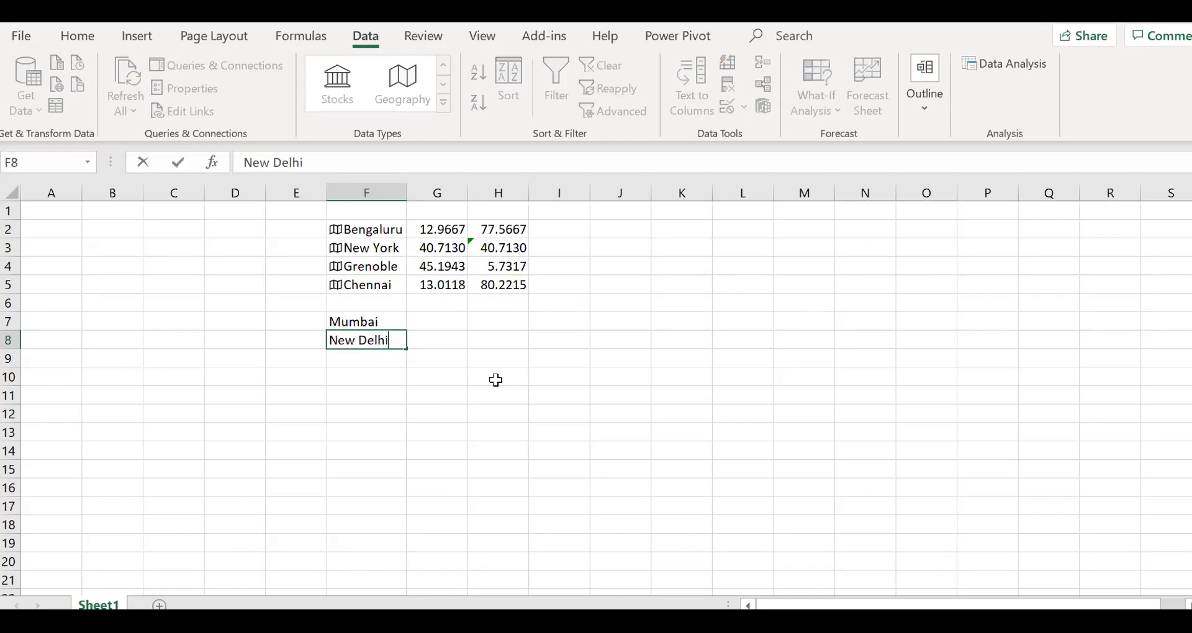
{"action": "key", "text": "Return"}
Step: Convert both cities to Geography and add Latitude and Longitude (18.9750/72.8258, 28.6741/77.2165)
{"action": "left_click_drag", "start_coordinate": [381, 321], "coordinate": [383, 338]}
{"action": "left_click", "coordinate": [404, 82]}
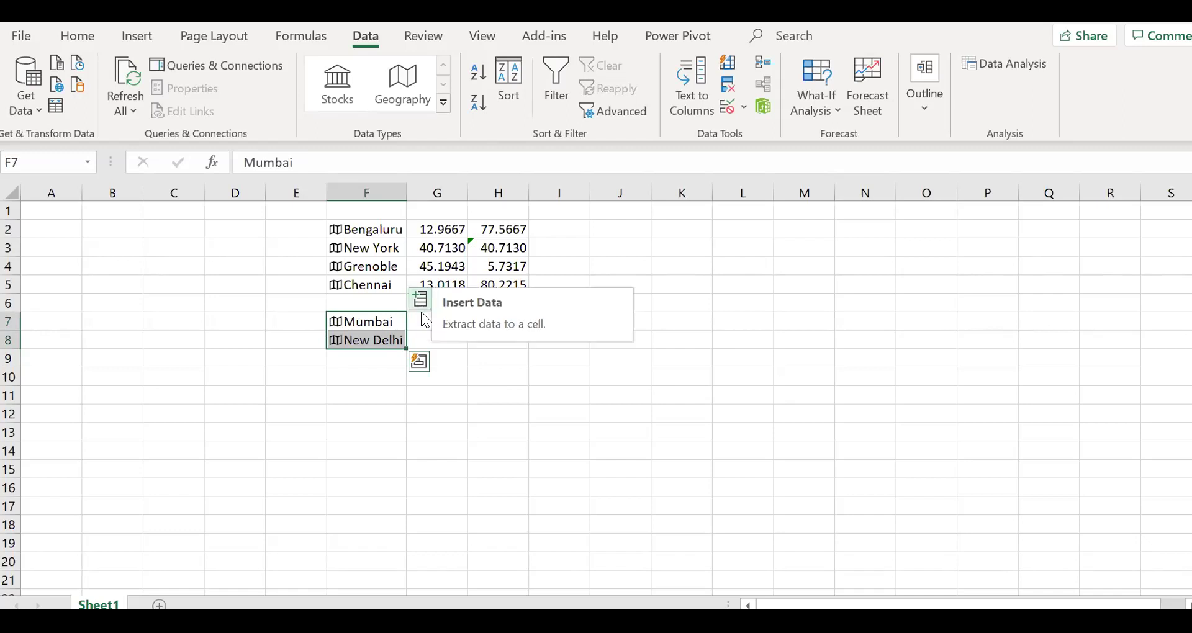
{"action": "left_click", "coordinate": [421, 303]}
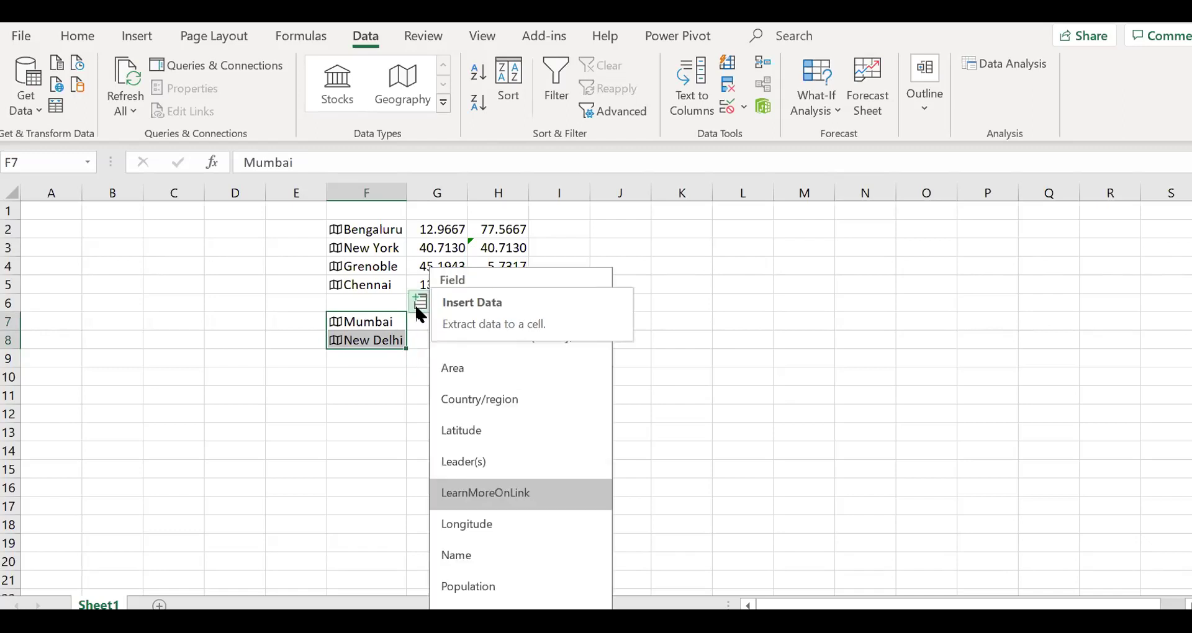
{"action": "left_click", "coordinate": [463, 428]}
{"action": "left_click", "coordinate": [420, 302]}
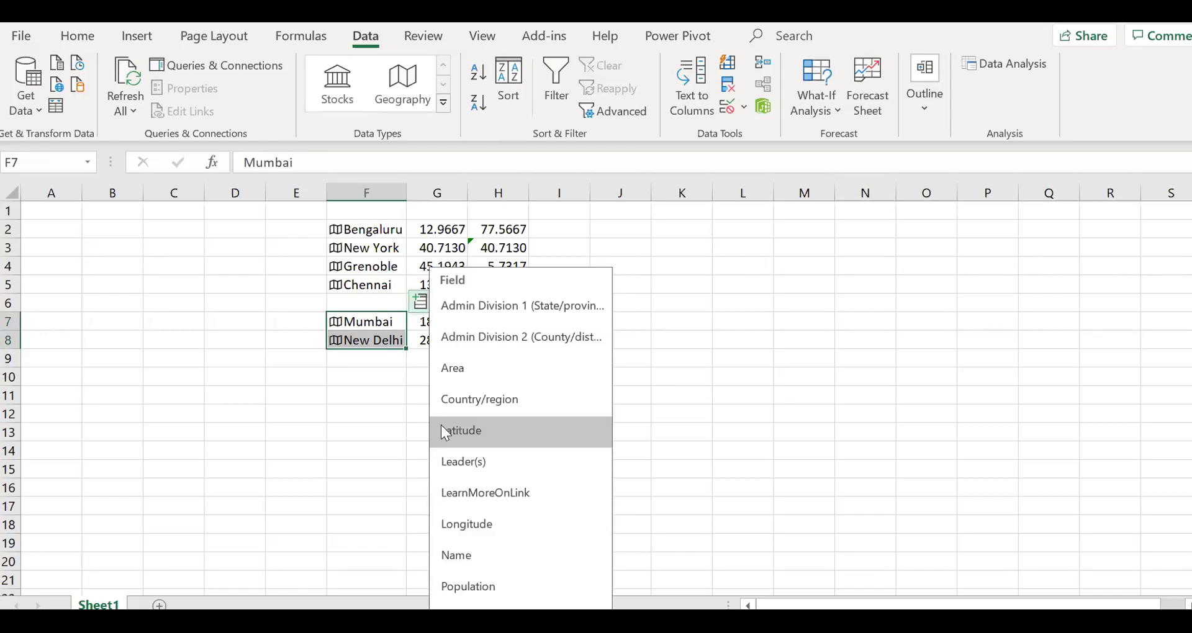
{"action": "left_click", "coordinate": [470, 526]}
{"action": "left_click", "coordinate": [553, 338]}
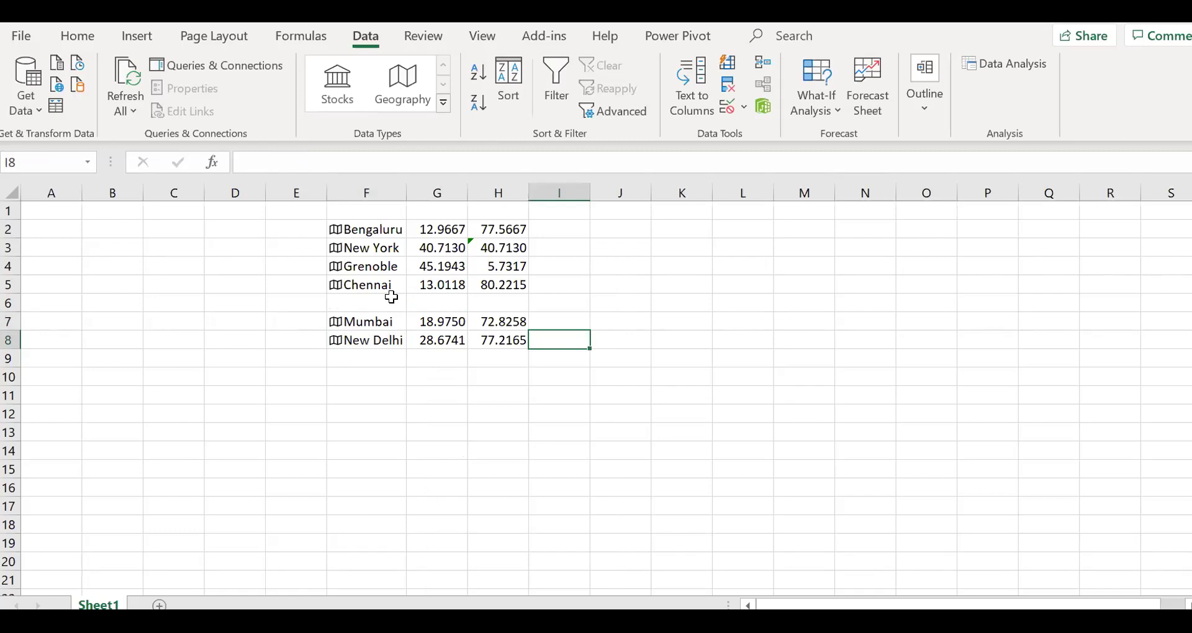
{"action": "left_click_drag", "start_coordinate": [430, 311], "coordinate": [515, 357]}
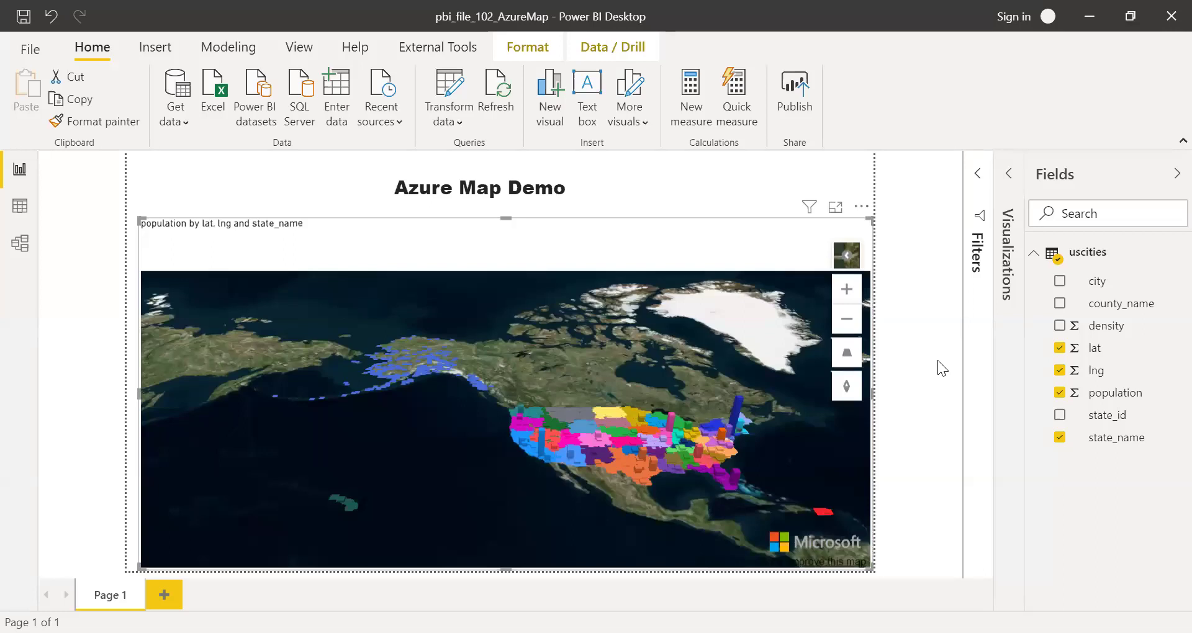
Step: Switch the Azure Map base style from satellite imagery to Road
{"action": "left_click", "coordinate": [925, 248]}
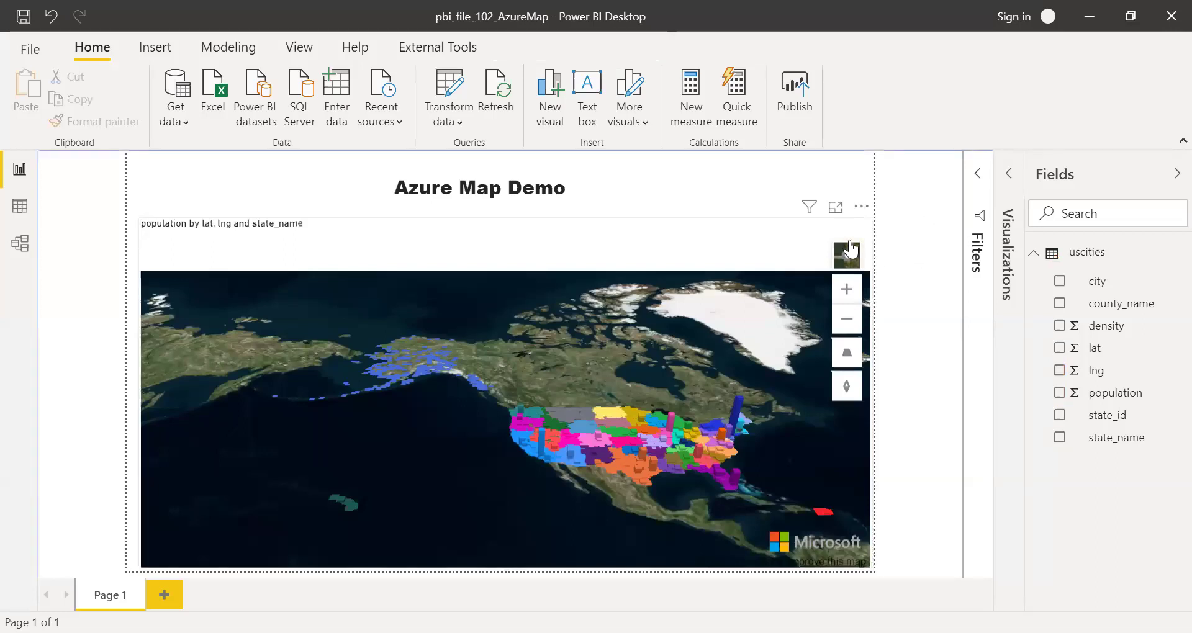
{"action": "left_click", "coordinate": [847, 258]}
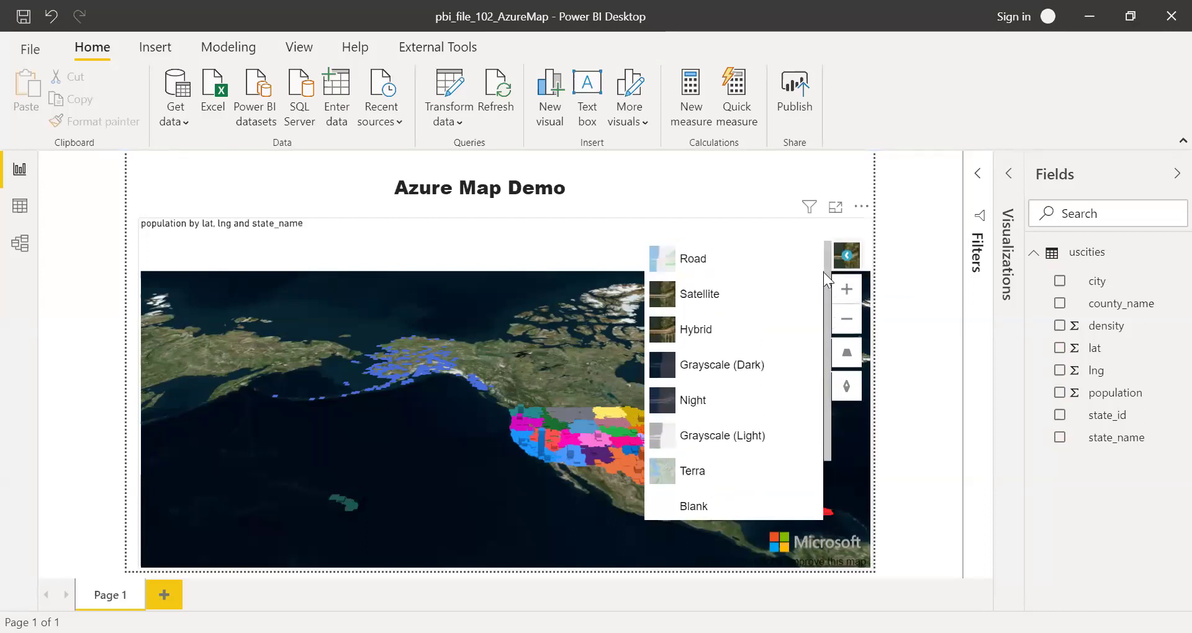
{"action": "left_click", "coordinate": [708, 273]}
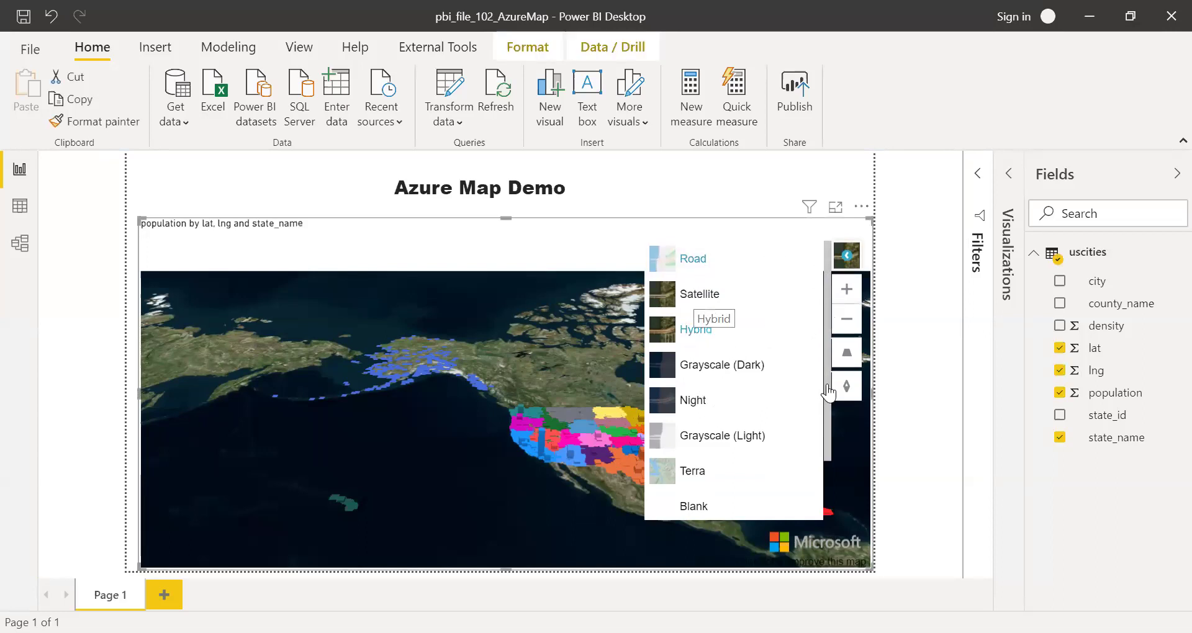
{"action": "left_click", "coordinate": [928, 246]}
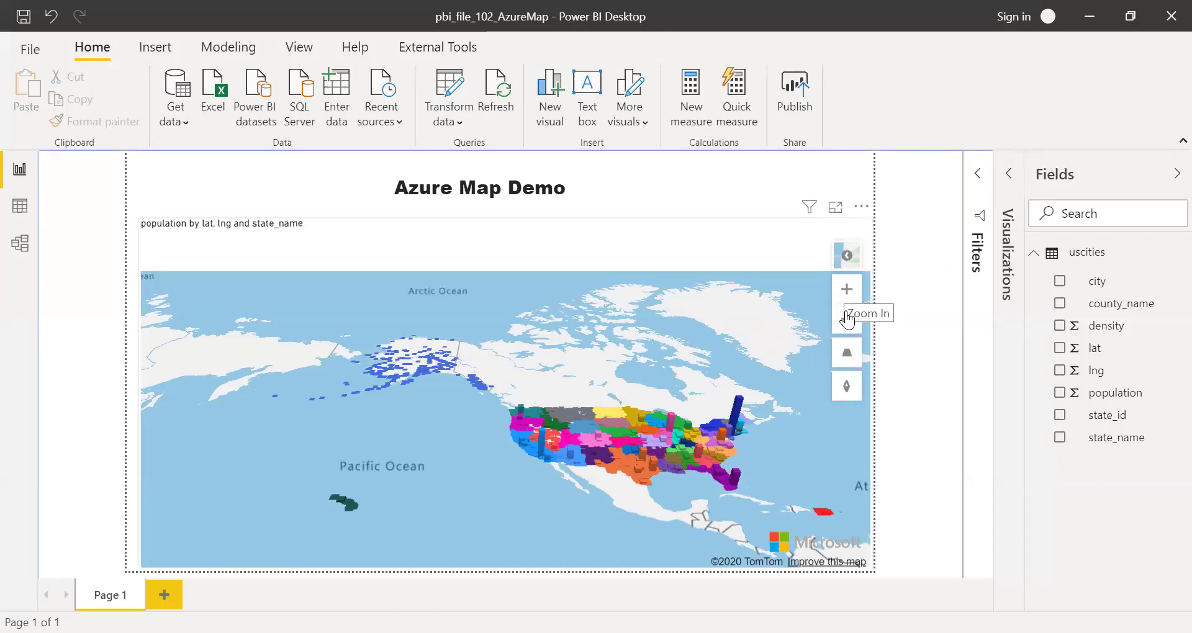
Step: Zoom the Azure Map in on the United States so the state population bars fill it
{"action": "mouse_move", "coordinate": [845, 387]}
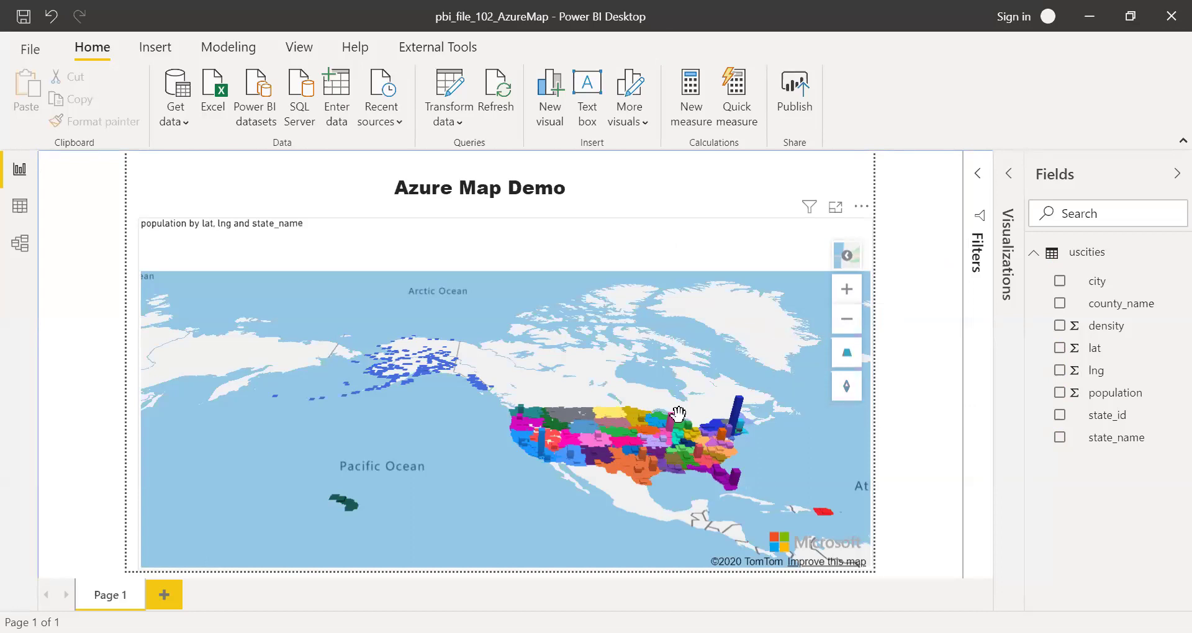
{"action": "scroll", "coordinate": [679, 413], "scroll_direction": "up", "scroll_amount": 1}
{"action": "scroll", "coordinate": [679, 413], "scroll_direction": "up", "scroll_amount": 1}
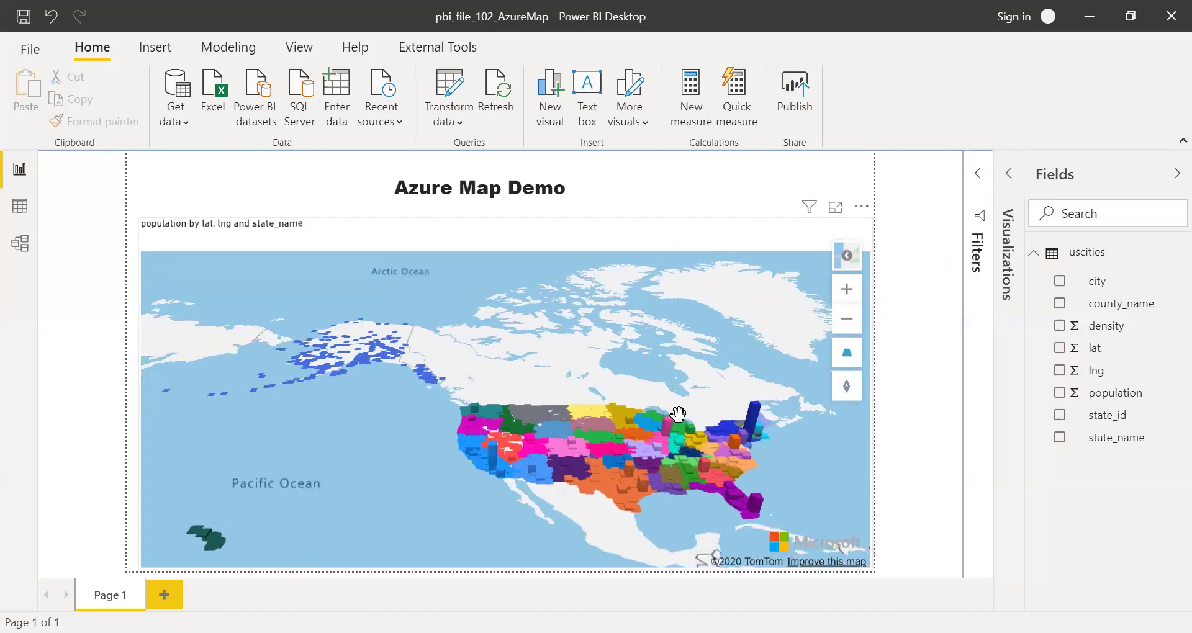
{"action": "scroll", "coordinate": [679, 412], "scroll_direction": "up", "scroll_amount": 4}
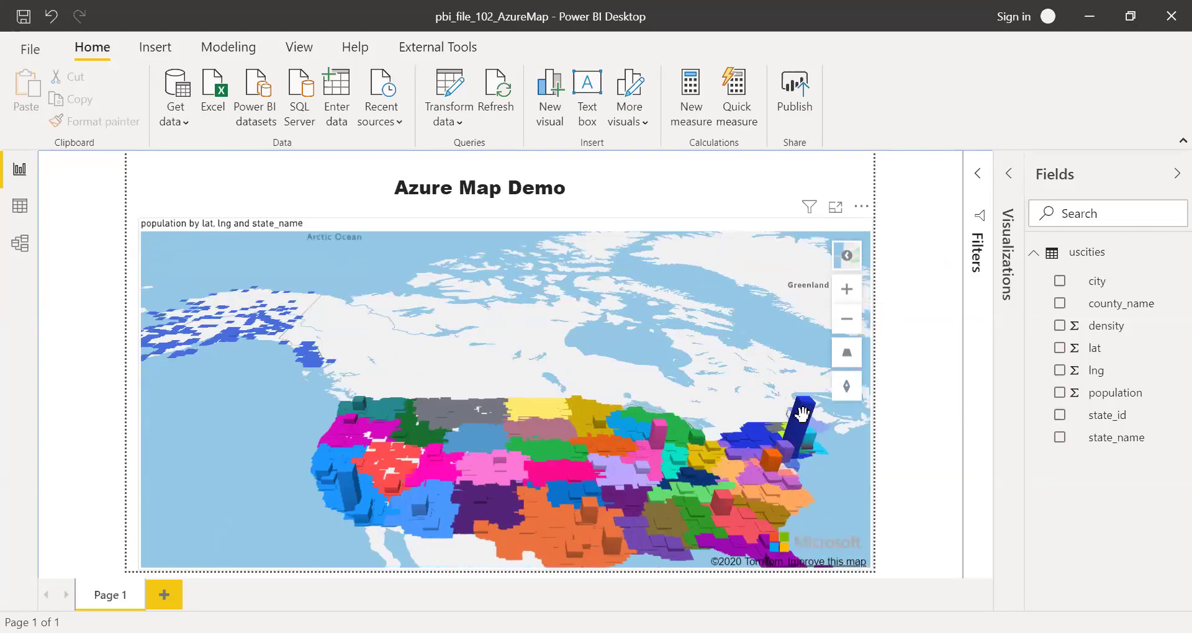
{"action": "scroll", "coordinate": [806, 412], "scroll_direction": "up", "scroll_amount": 1}
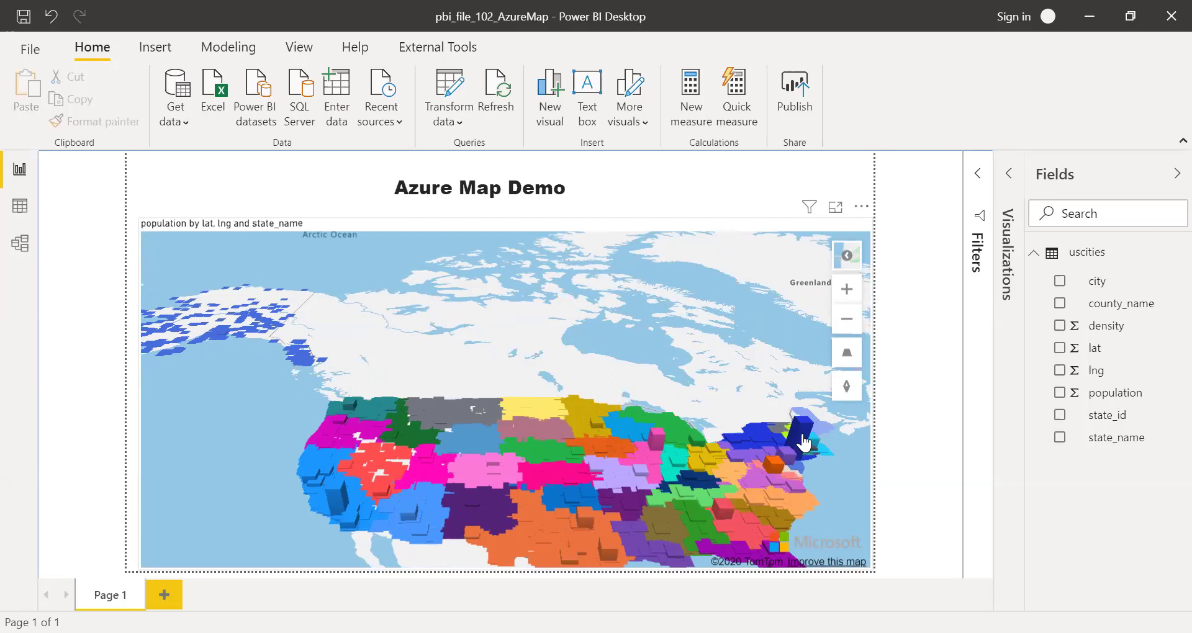
{"action": "left_click", "coordinate": [784, 404]}
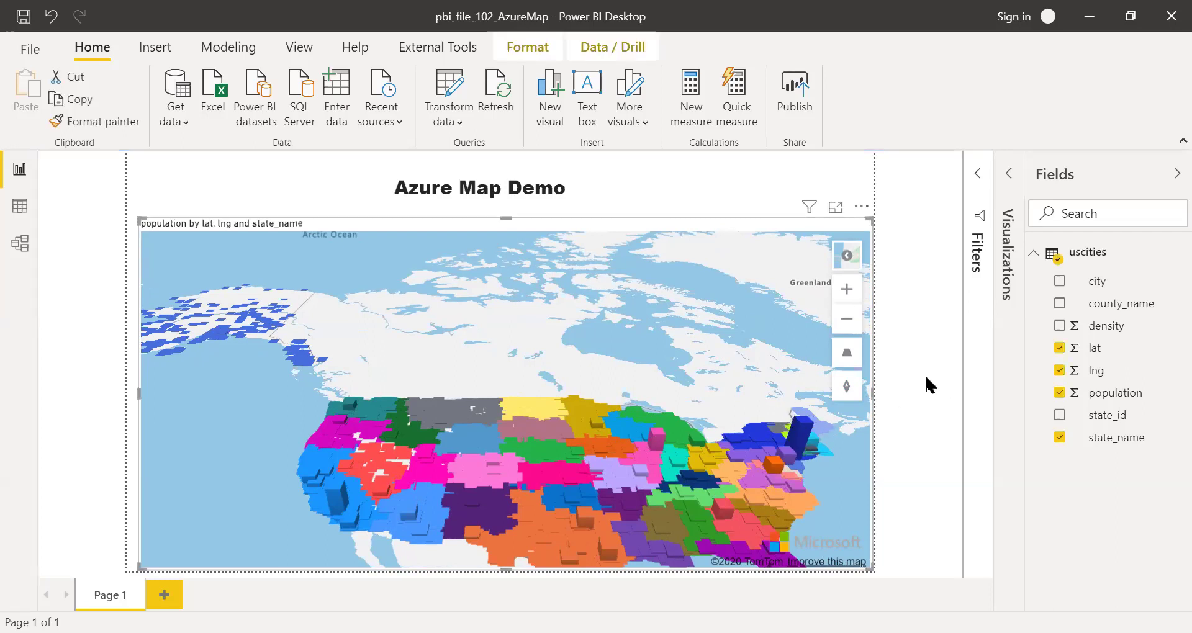
{"action": "left_click", "coordinate": [930, 385]}
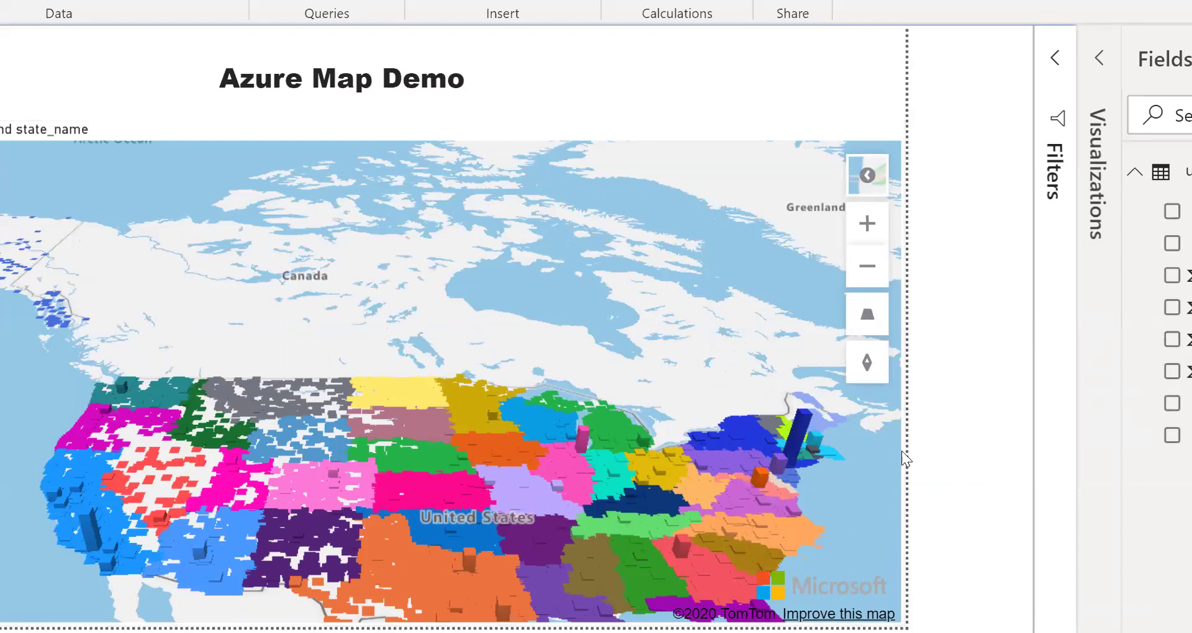
Step: Zoom out and pan the map to recentre the United States
{"action": "scroll", "coordinate": [693, 285], "scroll_direction": "down", "scroll_amount": 3}
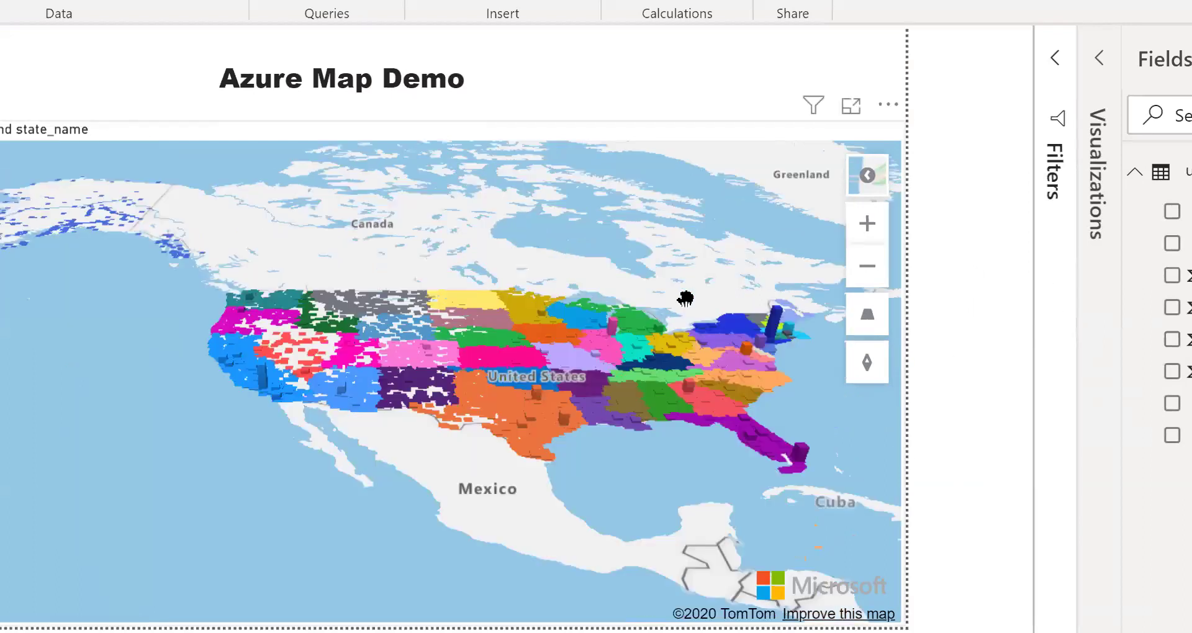
{"action": "left_click_drag", "start_coordinate": [650, 306], "coordinate": [564, 325]}
{"action": "scroll", "coordinate": [583, 320], "scroll_direction": "up", "scroll_amount": 2}
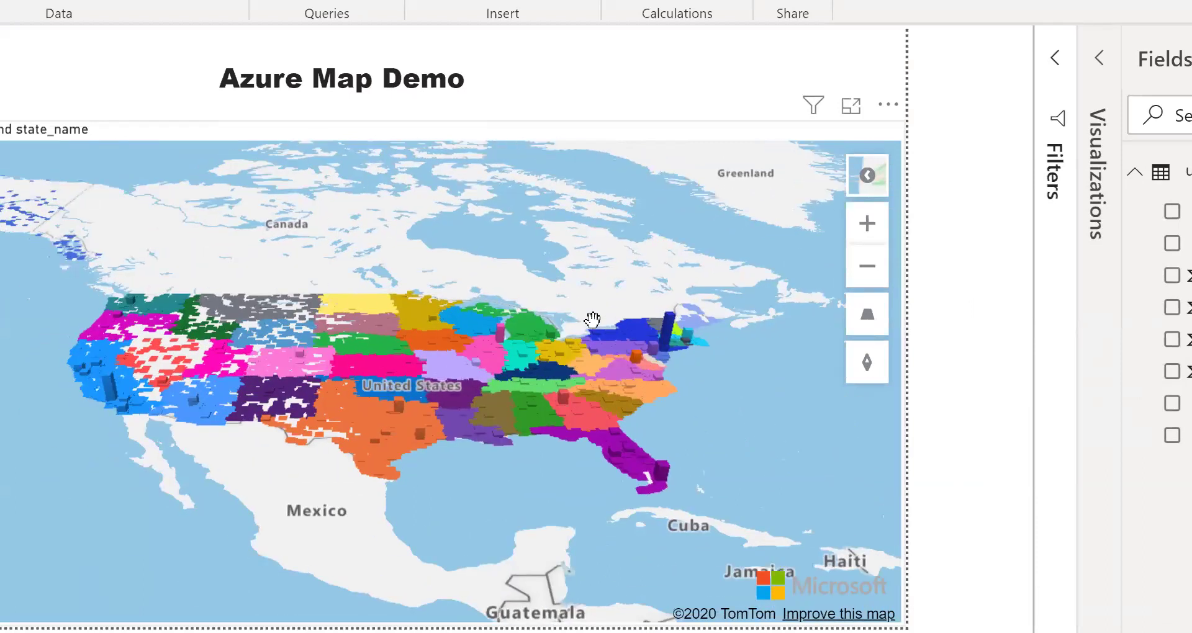
{"action": "scroll", "coordinate": [591, 319], "scroll_direction": "up", "scroll_amount": 2}
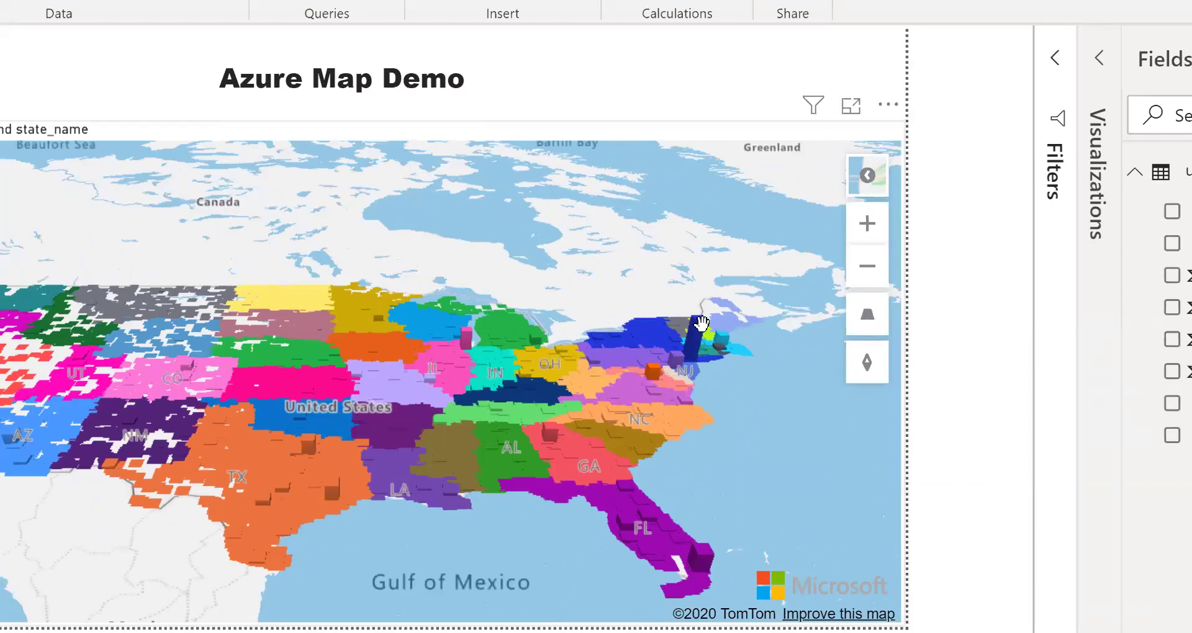
Step: Try steeper and flatter map tilts, then pull the view back to show Mexico and Cuba
{"action": "mouse_move", "coordinate": [868, 313]}
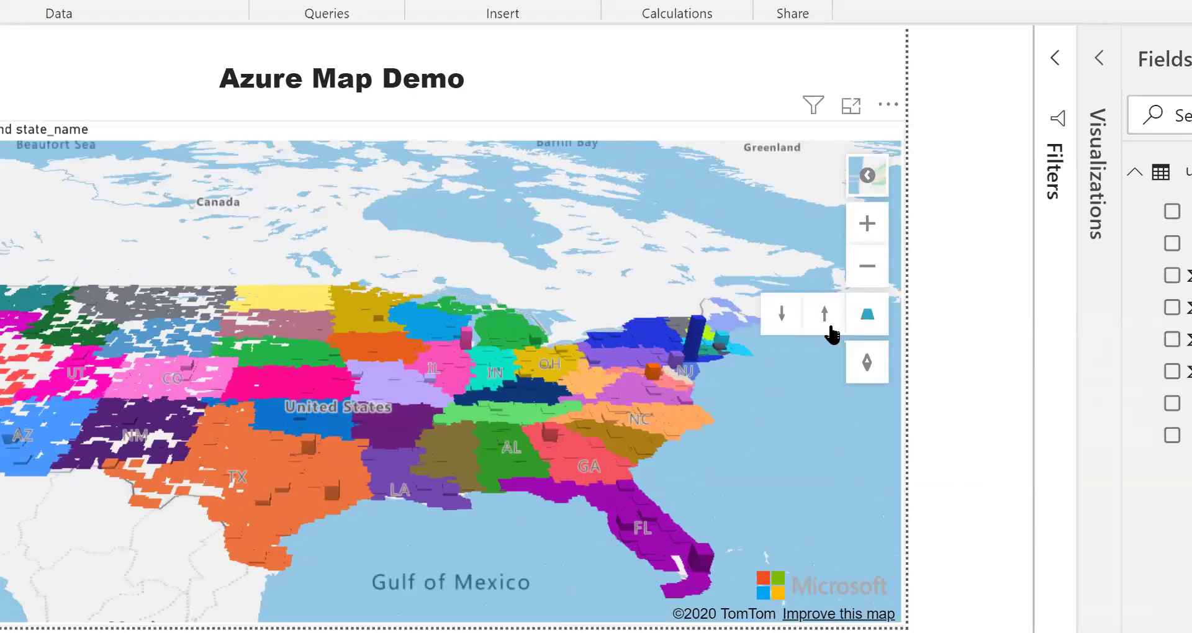
{"action": "left_click", "coordinate": [783, 324]}
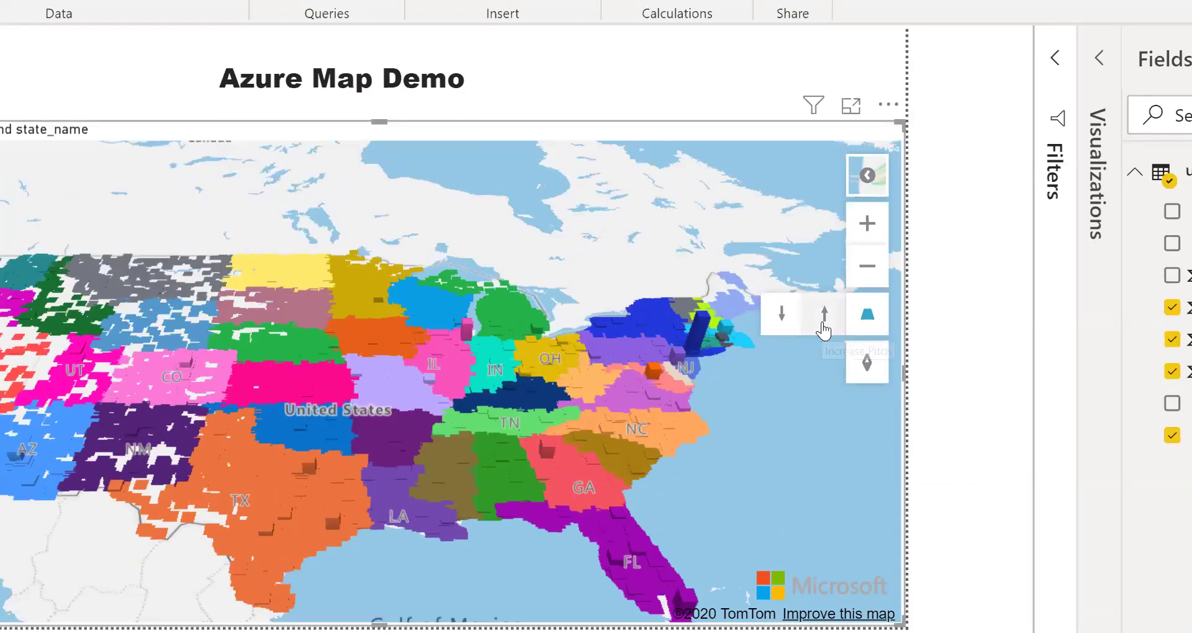
{"action": "left_click", "coordinate": [824, 323]}
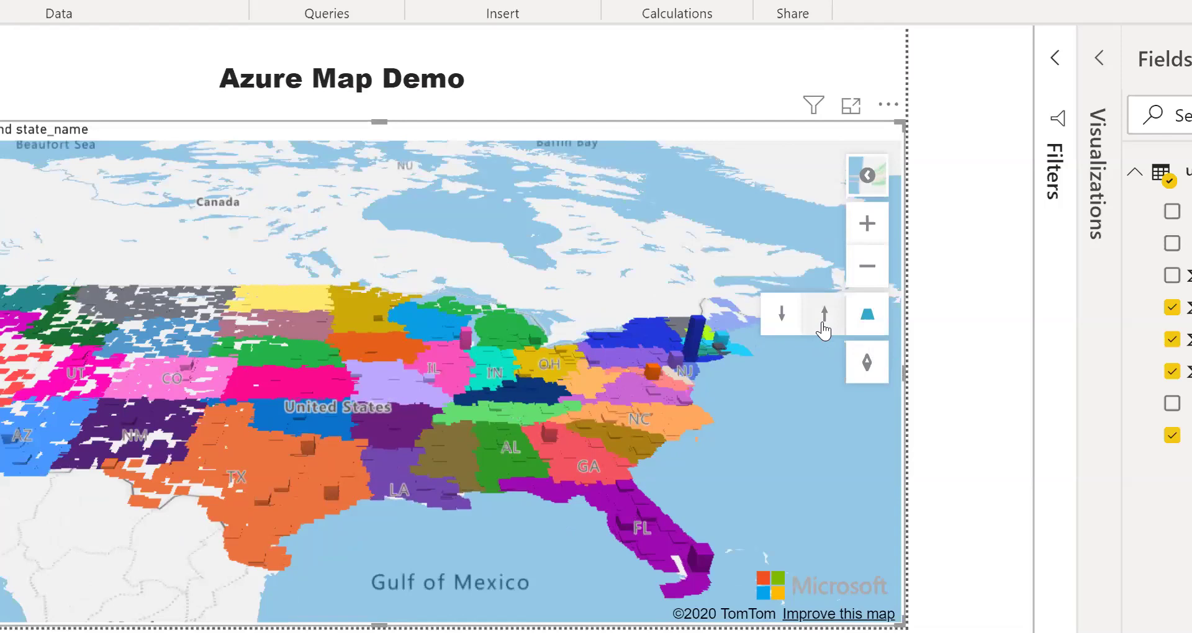
{"action": "left_click", "coordinate": [782, 323]}
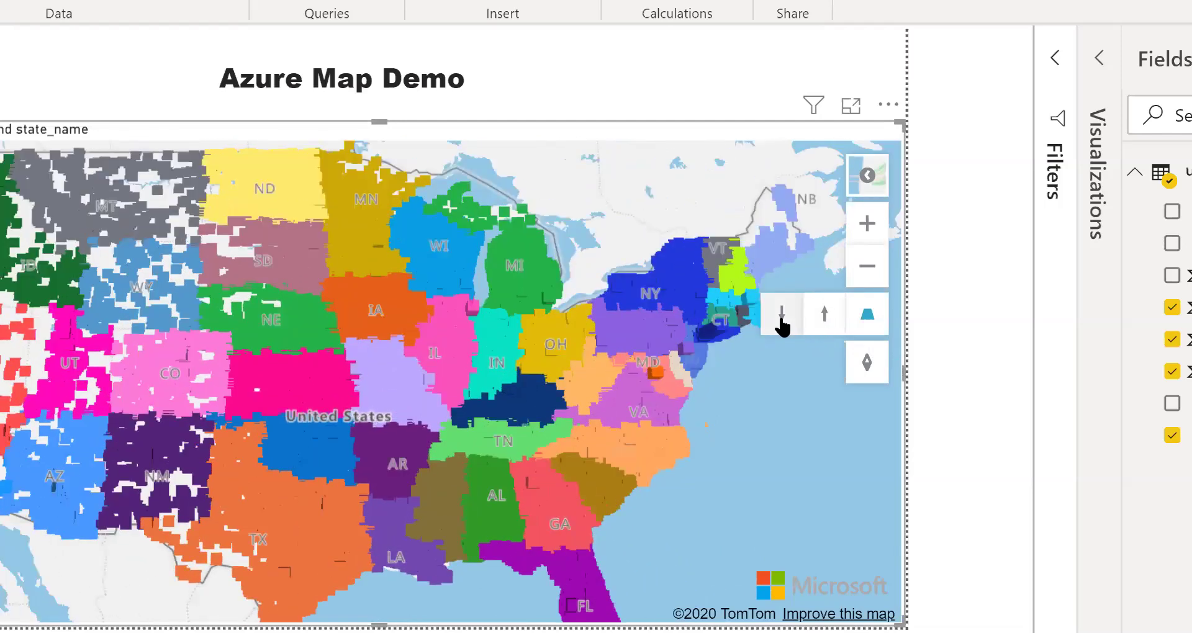
{"action": "left_click", "coordinate": [825, 323]}
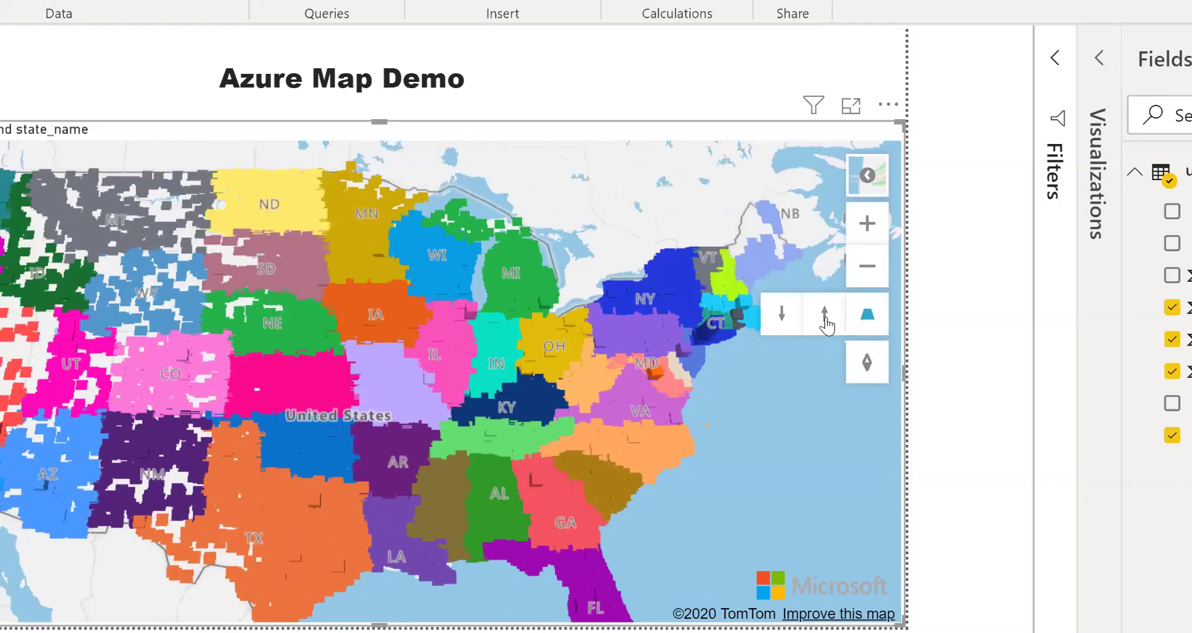
{"action": "left_click", "coordinate": [826, 323]}
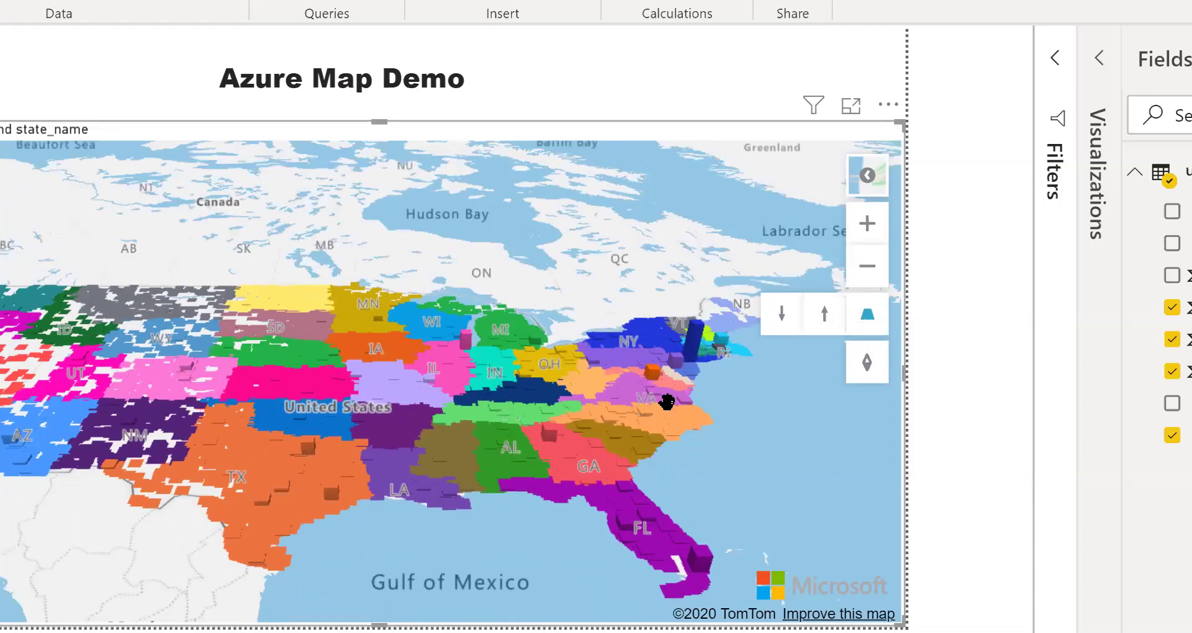
{"action": "scroll", "coordinate": [666, 405], "scroll_direction": "down", "scroll_amount": 2}
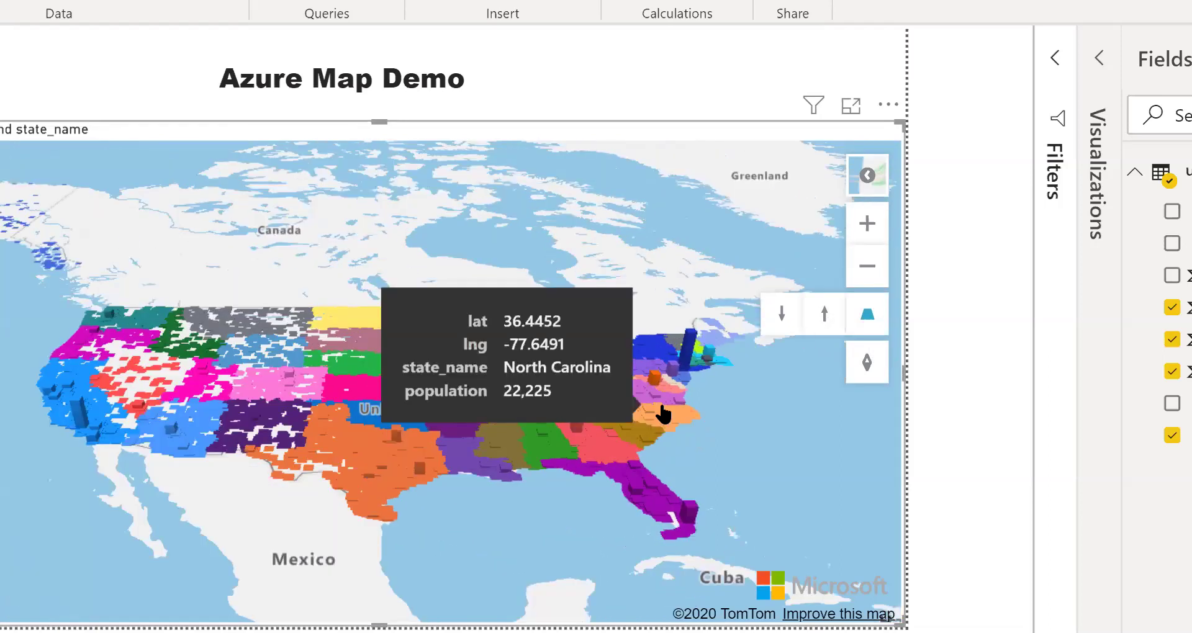
{"action": "left_click", "coordinate": [979, 190]}
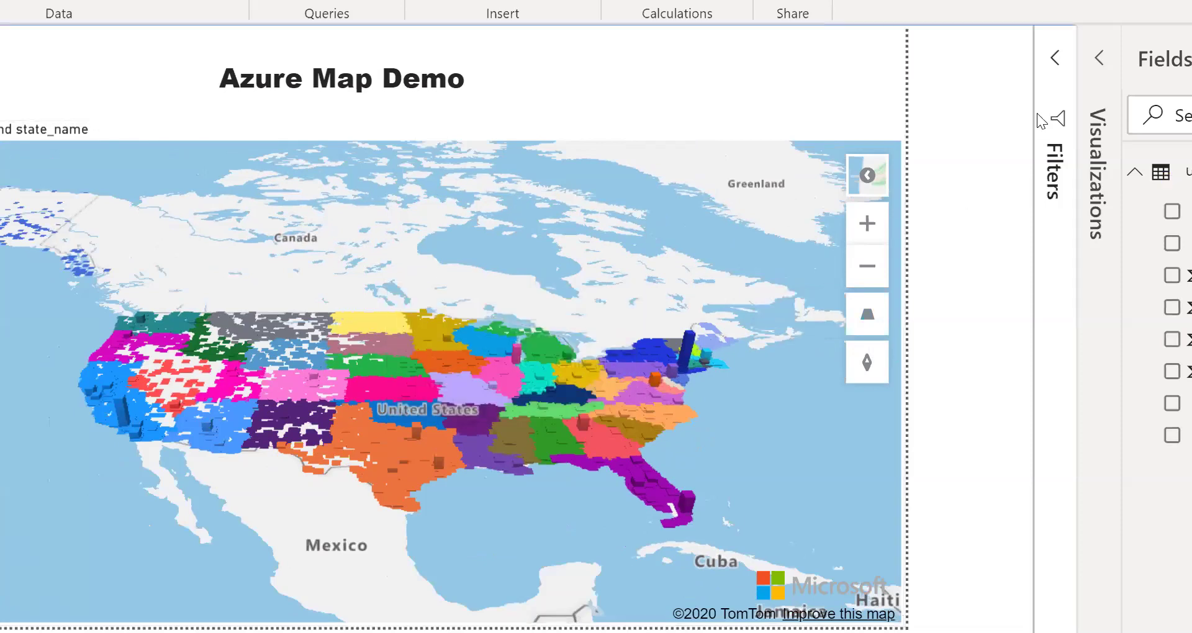